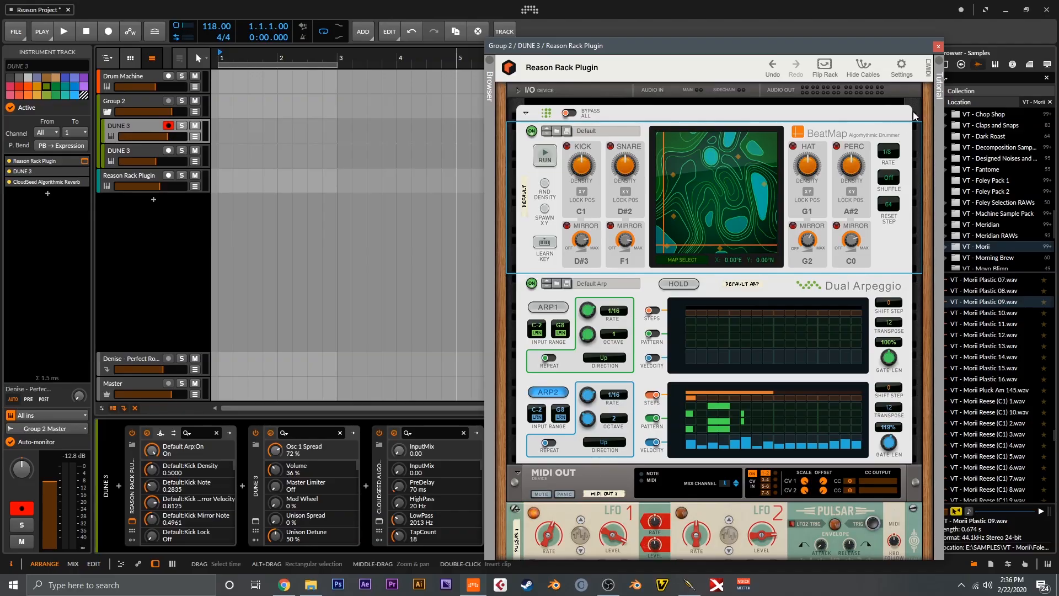
{"action": "left_click", "coordinate": [938, 46]}
{"action": "left_click", "coordinate": [148, 153]}
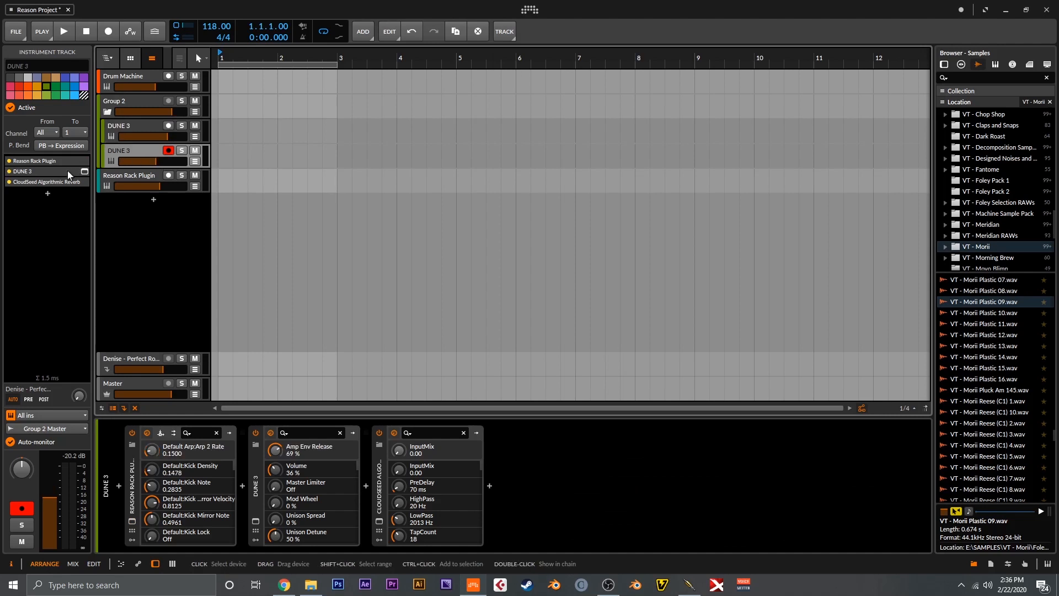
{"action": "left_click", "coordinate": [84, 161]}
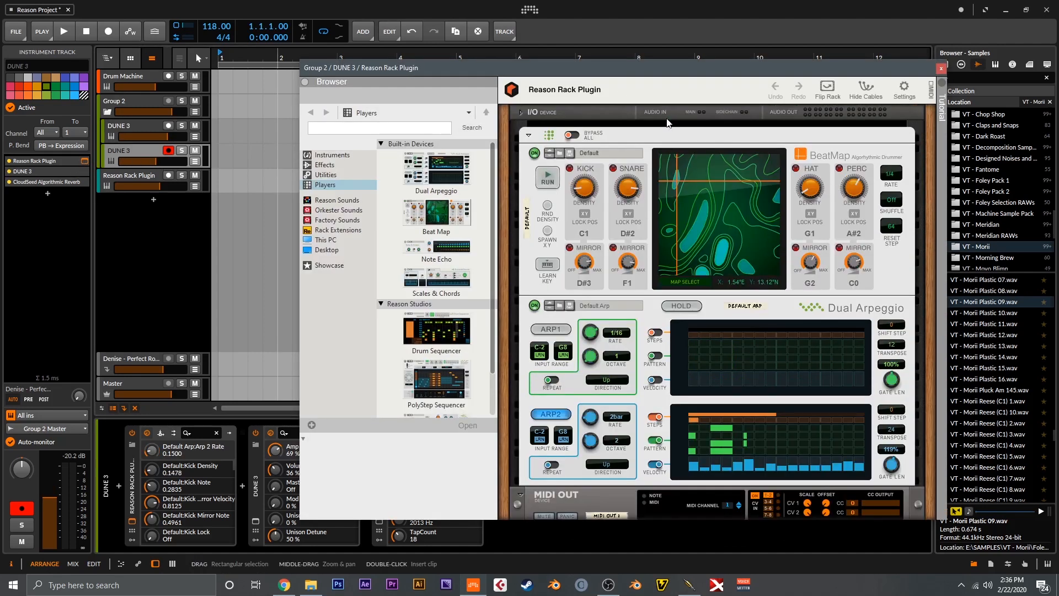
{"action": "scroll", "coordinate": [650, 343], "scroll_direction": "down", "scroll_amount": 2}
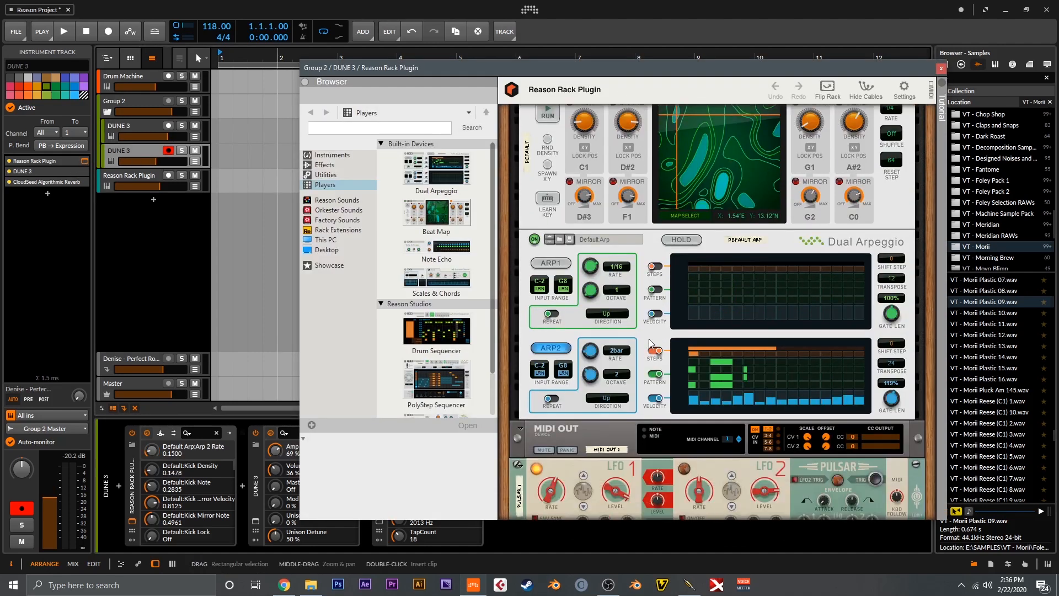
{"action": "scroll", "coordinate": [650, 344], "scroll_direction": "down", "scroll_amount": 2}
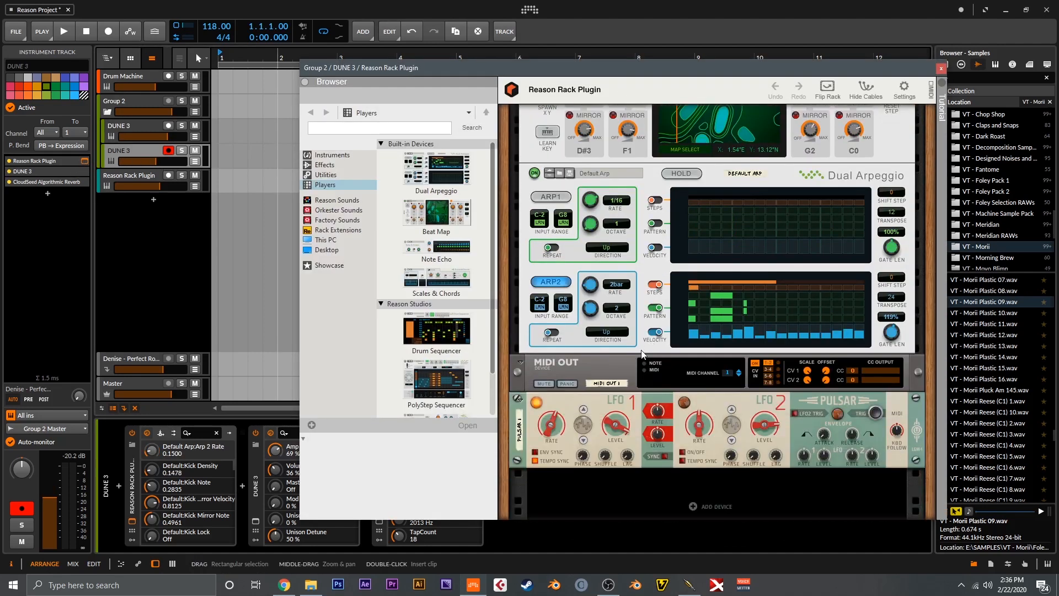
{"action": "left_click", "coordinate": [941, 68]}
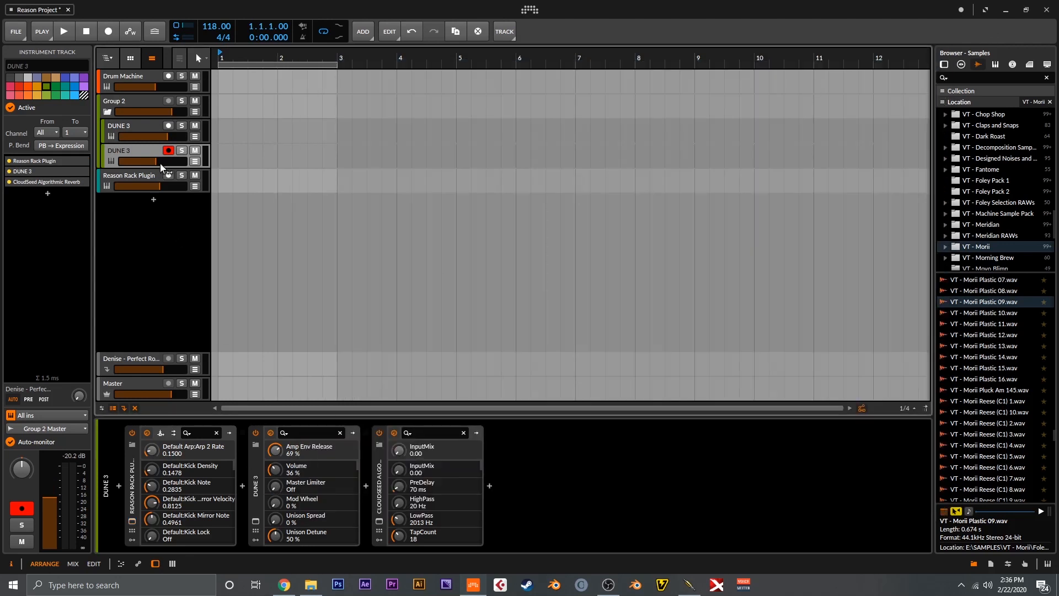
Select the Drum Machine track and play the project to hear the generated patterns, stopping after listening.
{"action": "left_click", "coordinate": [144, 72]}
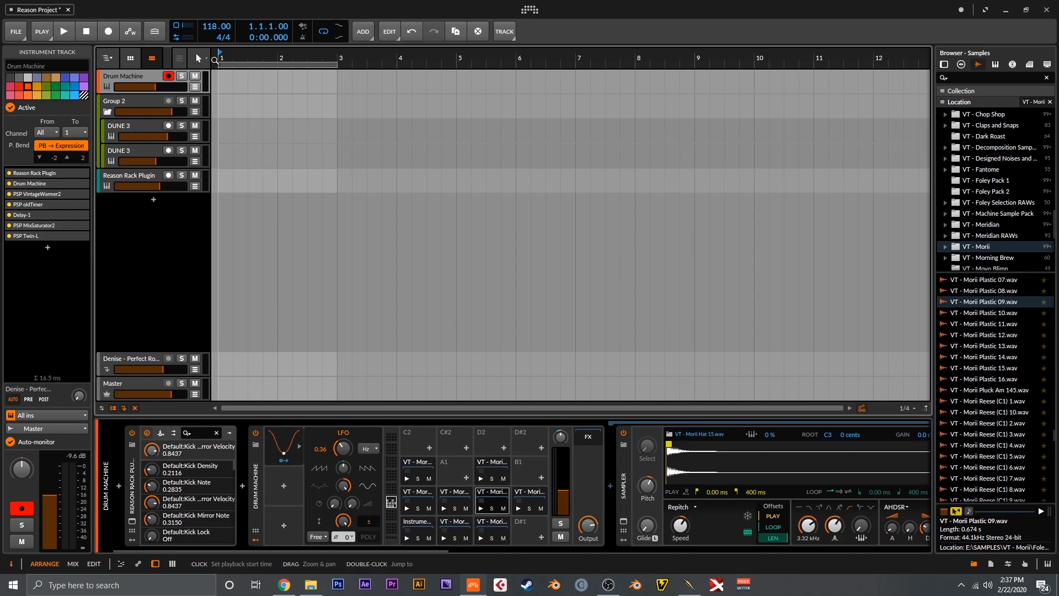
{"action": "key", "text": "space"}
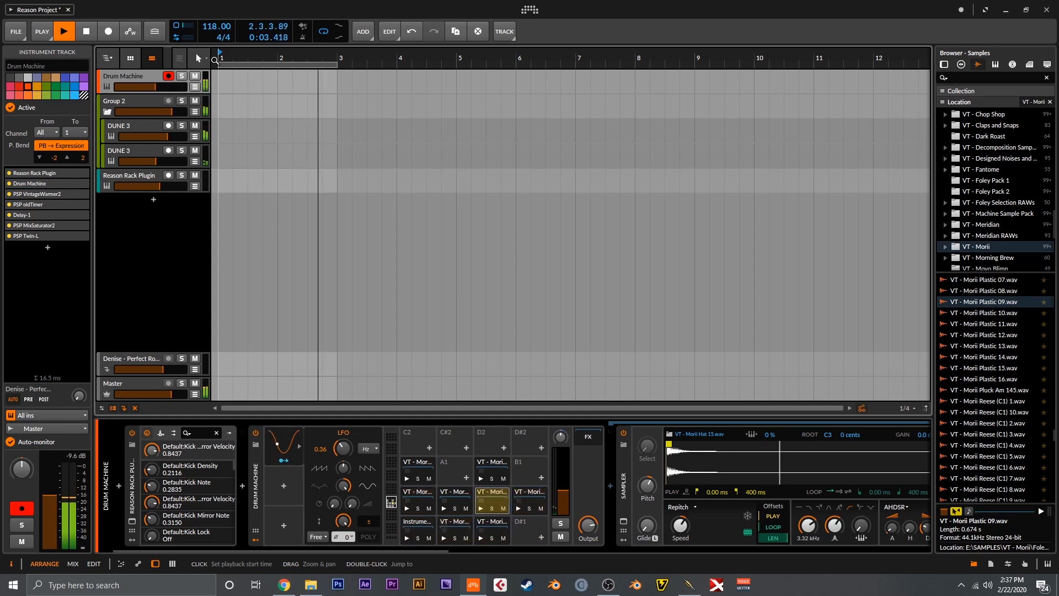
{"action": "key", "text": "space"}
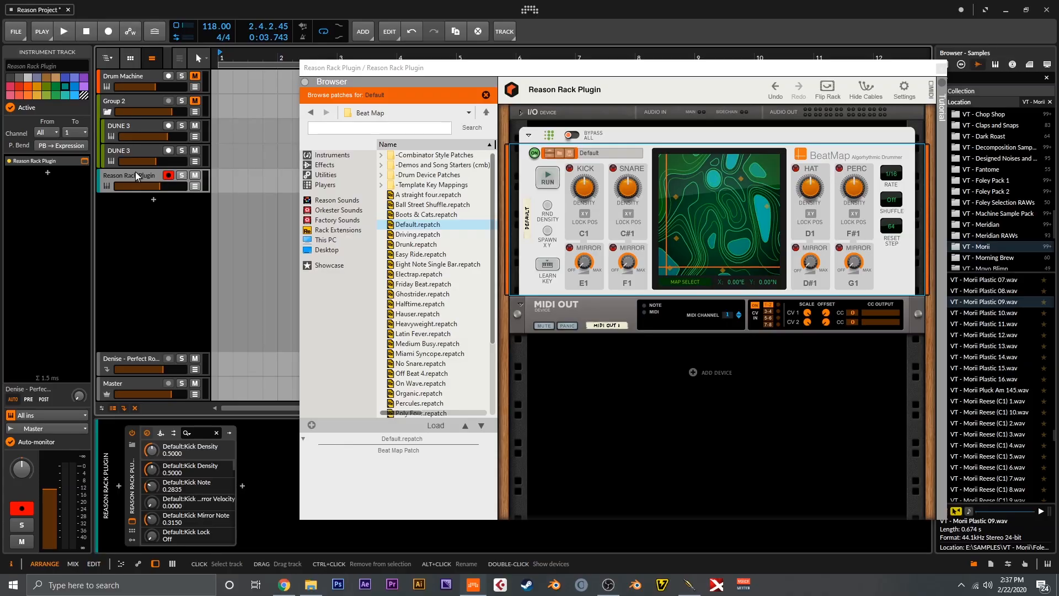
Try out Beat Map's kick density, note and mirror controls, and toggle Run on and off.
{"action": "left_click_drag", "start_coordinate": [492, 70], "coordinate": [400, 73]}
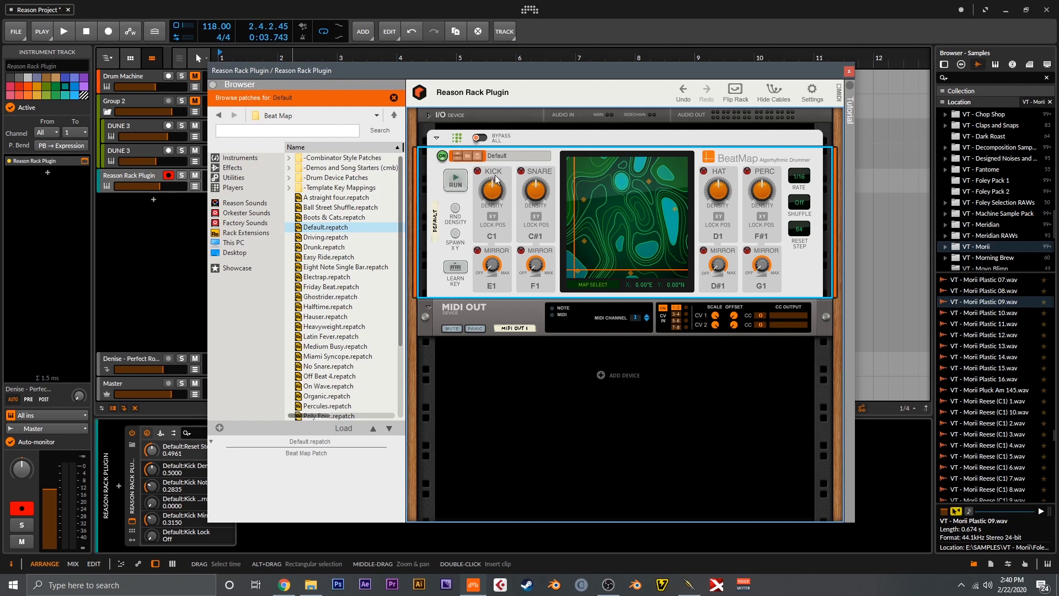
{"action": "mouse_move", "coordinate": [496, 196]}
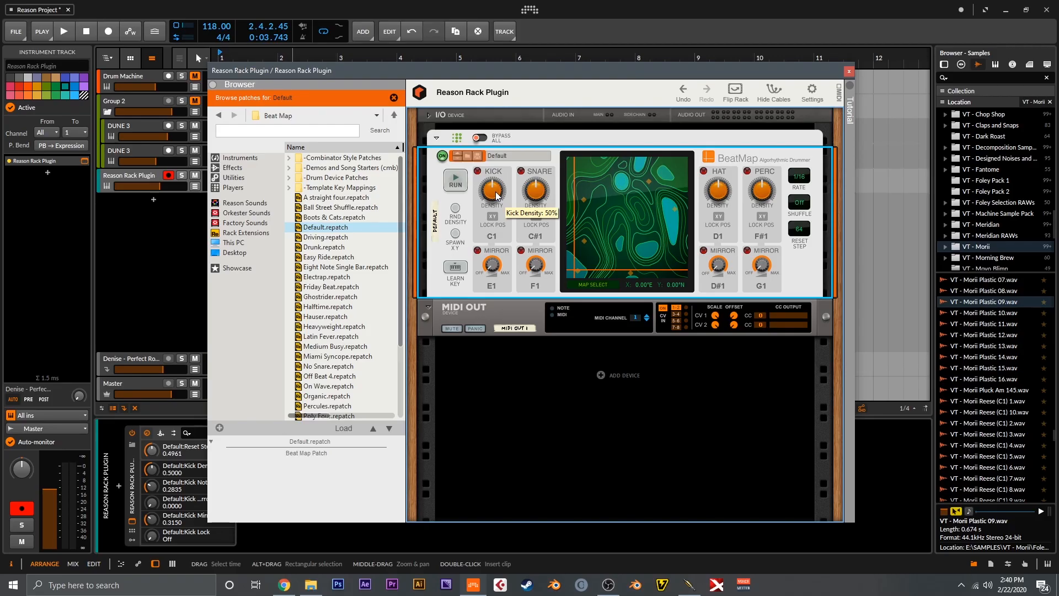
{"action": "mouse_move", "coordinate": [497, 200]}
{"action": "left_mouse_down"}
{"action": "mouse_move", "coordinate": [507, 163]}
{"action": "mouse_move", "coordinate": [495, 217]}
{"action": "left_mouse_up"}
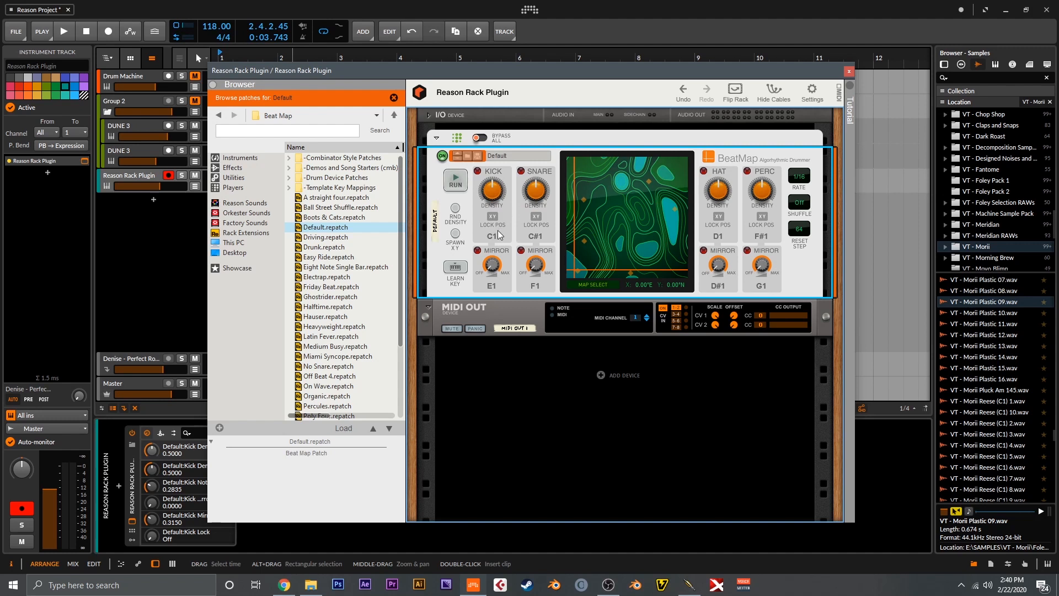
{"action": "left_click_drag", "start_coordinate": [498, 238], "coordinate": [502, 226]}
{"action": "left_click_drag", "start_coordinate": [493, 263], "coordinate": [494, 268]}
{"action": "left_click", "coordinate": [456, 184]}
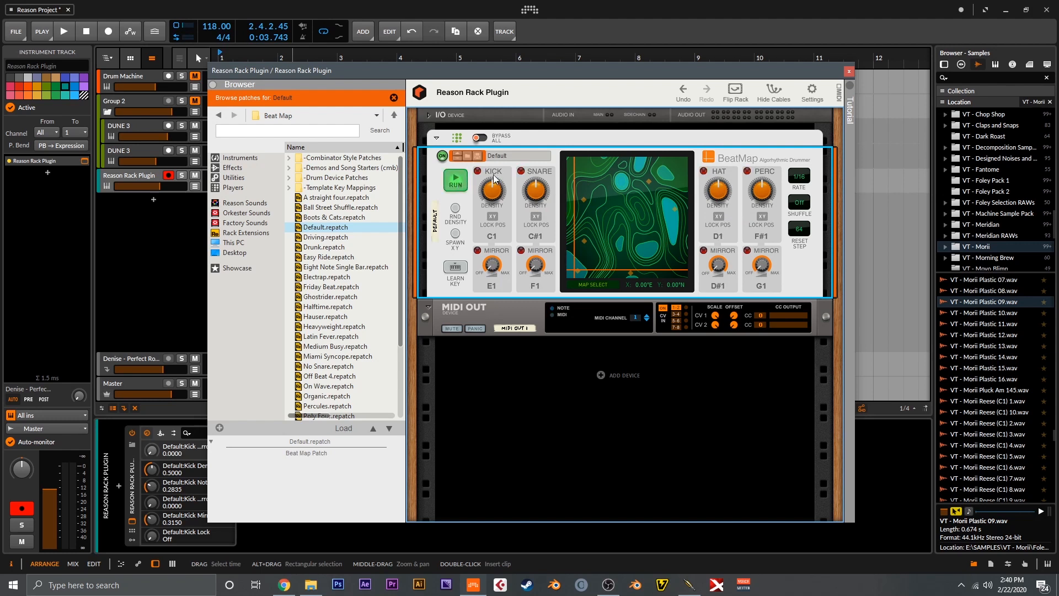
{"action": "left_click", "coordinate": [463, 178]}
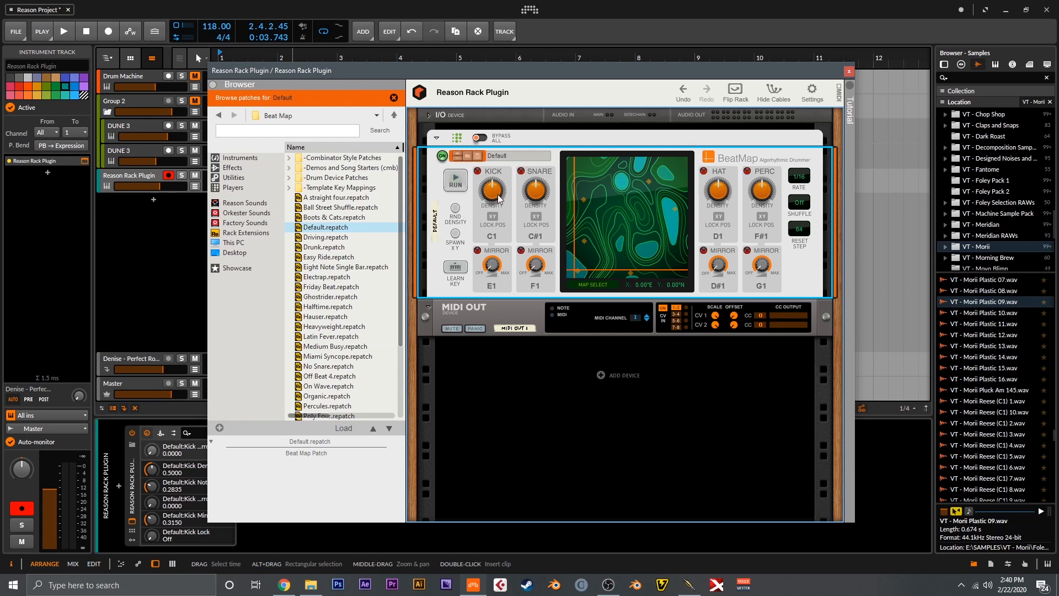
{"action": "left_click", "coordinate": [455, 208]}
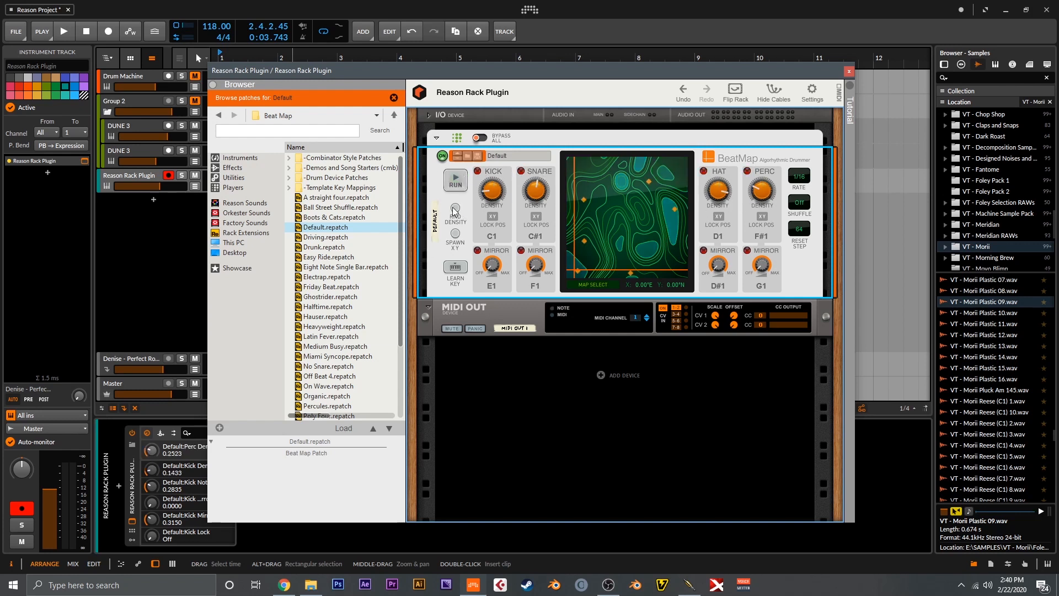
{"action": "left_click", "coordinate": [454, 209]}
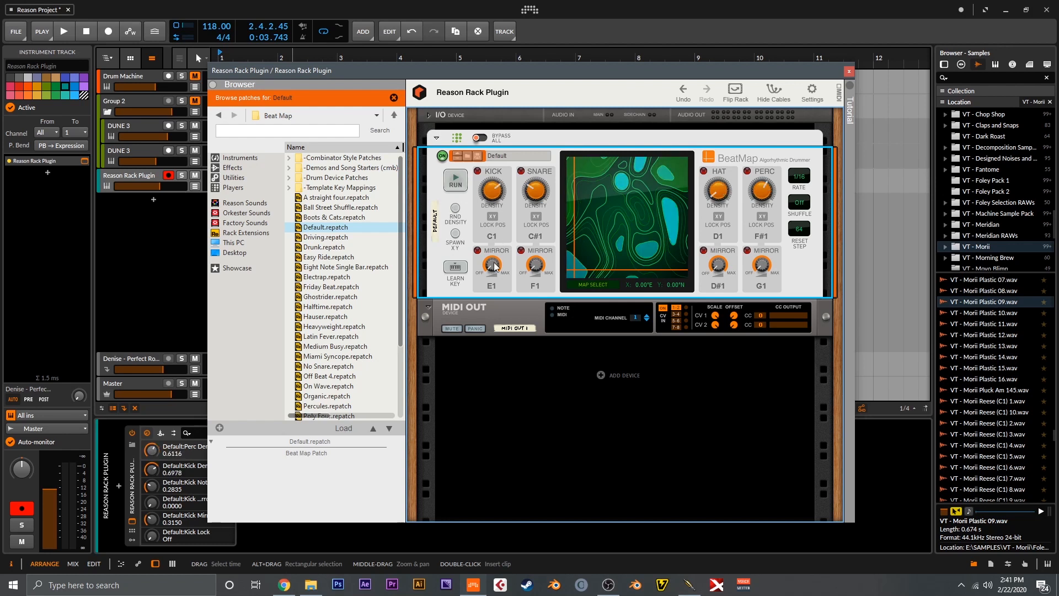
{"action": "left_click_drag", "start_coordinate": [530, 190], "coordinate": [492, 201]}
{"action": "left_click_drag", "start_coordinate": [718, 191], "coordinate": [760, 196]}
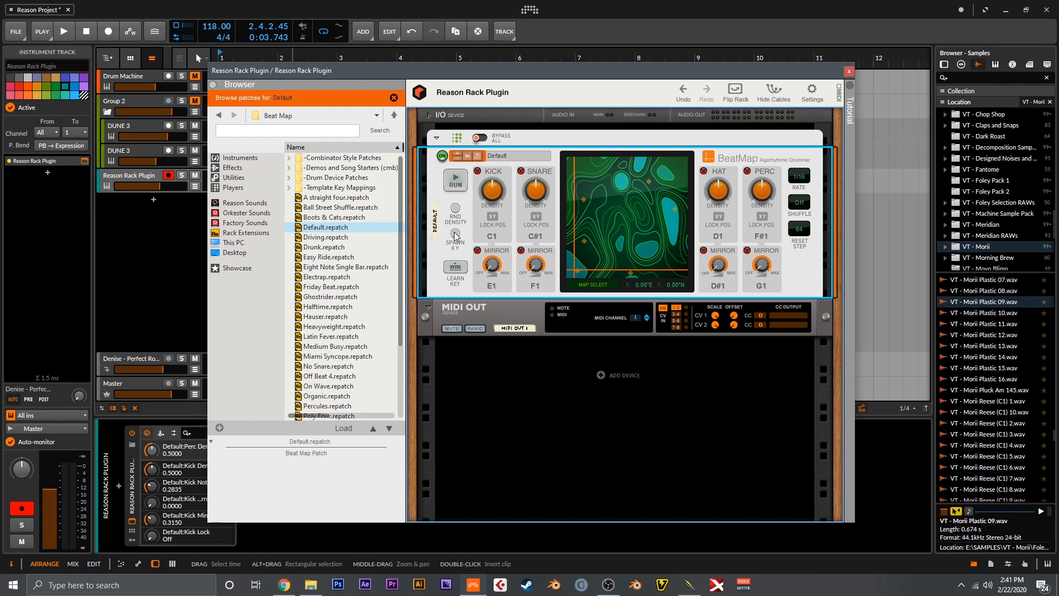
Move the Beat Map crosshair across the map to about X 2.36°E, Y 5.81°N.
{"action": "left_click", "coordinate": [456, 267]}
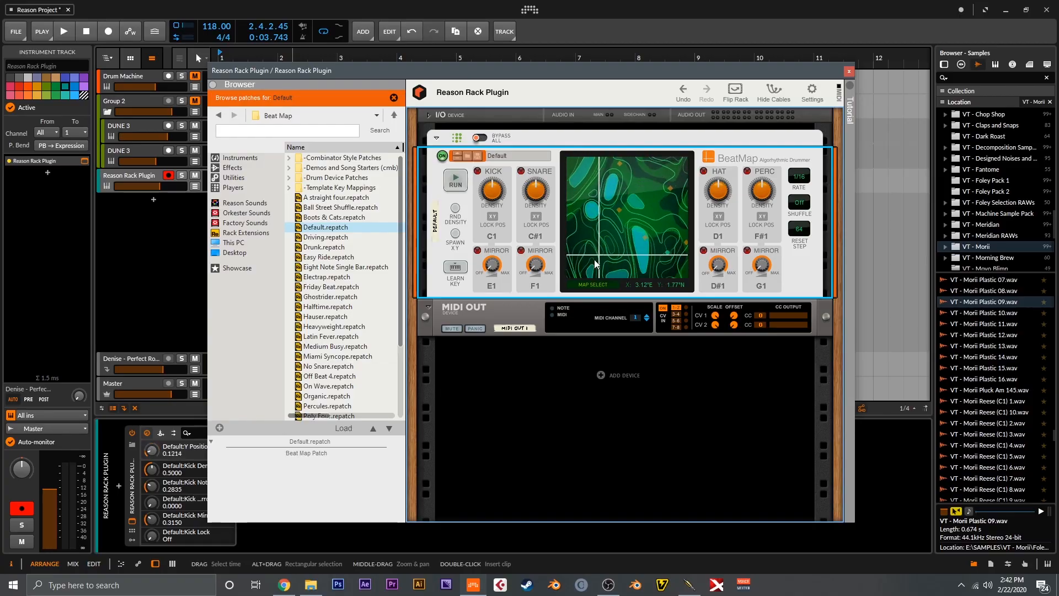
{"action": "left_click_drag", "start_coordinate": [595, 263], "coordinate": [637, 259]}
{"action": "left_click_drag", "start_coordinate": [654, 216], "coordinate": [593, 236]}
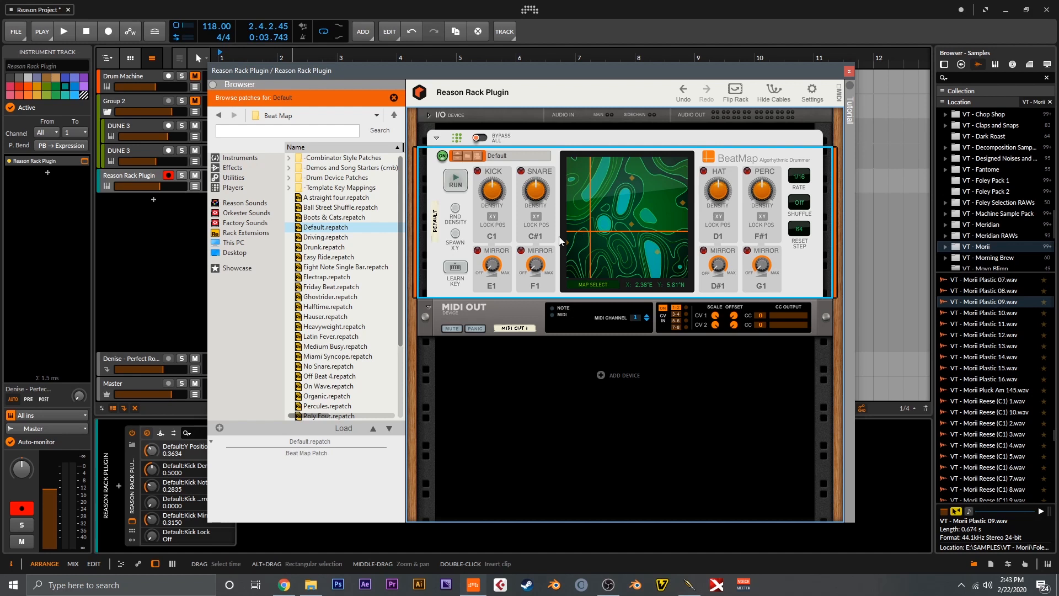
Add a Kong Drum Designer to the rack below MIDI Out and move the Beat Map player onto it.
{"action": "left_click", "coordinate": [242, 158]}
{"action": "left_click_drag", "start_coordinate": [343, 180], "coordinate": [541, 338]}
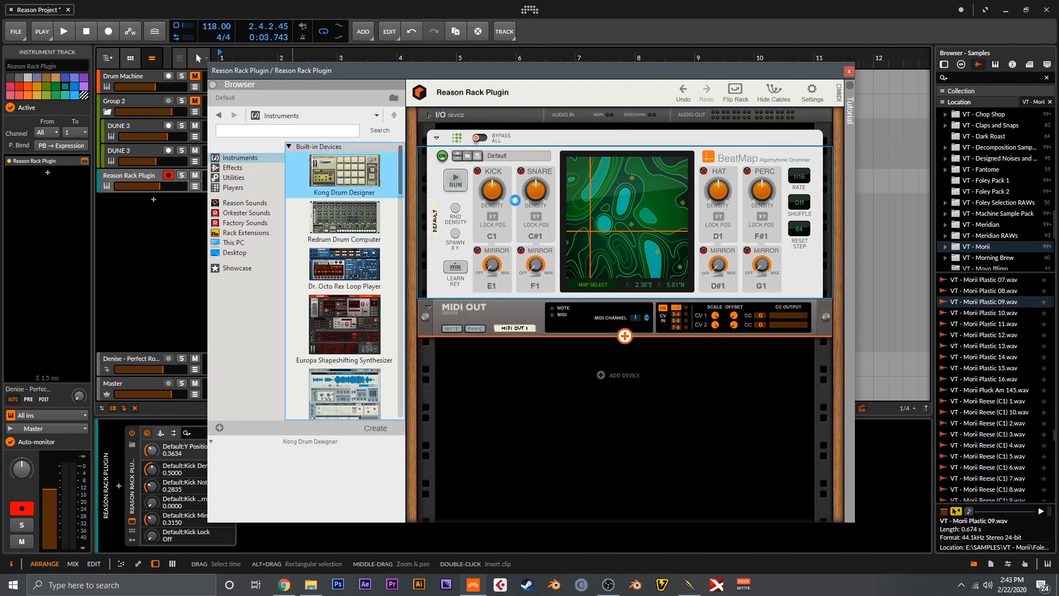
{"action": "left_click_drag", "start_coordinate": [526, 205], "coordinate": [448, 182]}
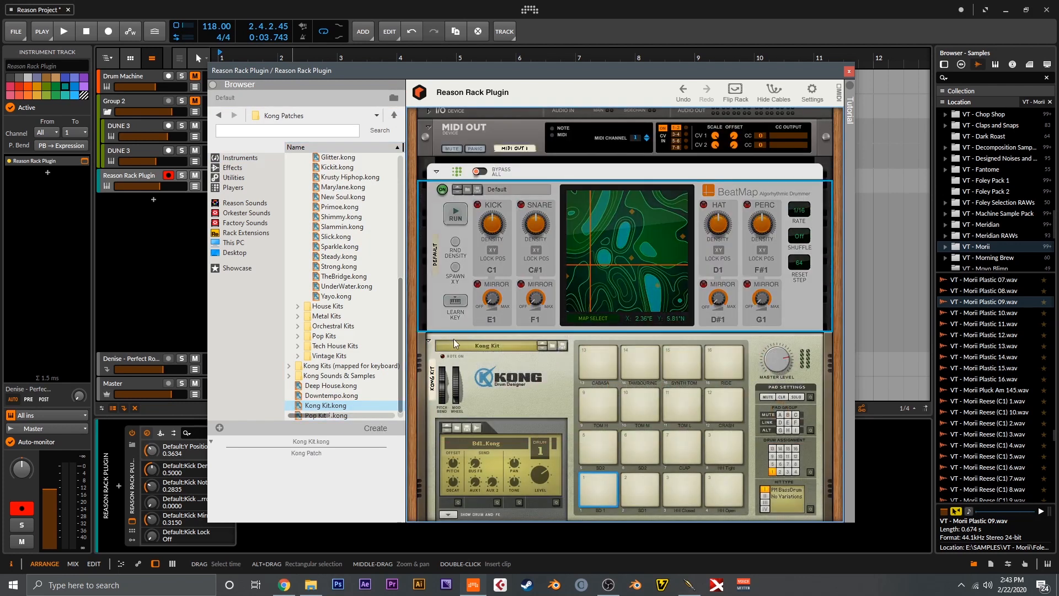
Start Beat Map running and lower Kong's master level to 84.
{"action": "left_click", "coordinate": [456, 214]}
{"action": "scroll", "coordinate": [468, 237], "scroll_direction": "down", "scroll_amount": 2}
{"action": "scroll", "coordinate": [468, 238], "scroll_direction": "up", "scroll_amount": 1}
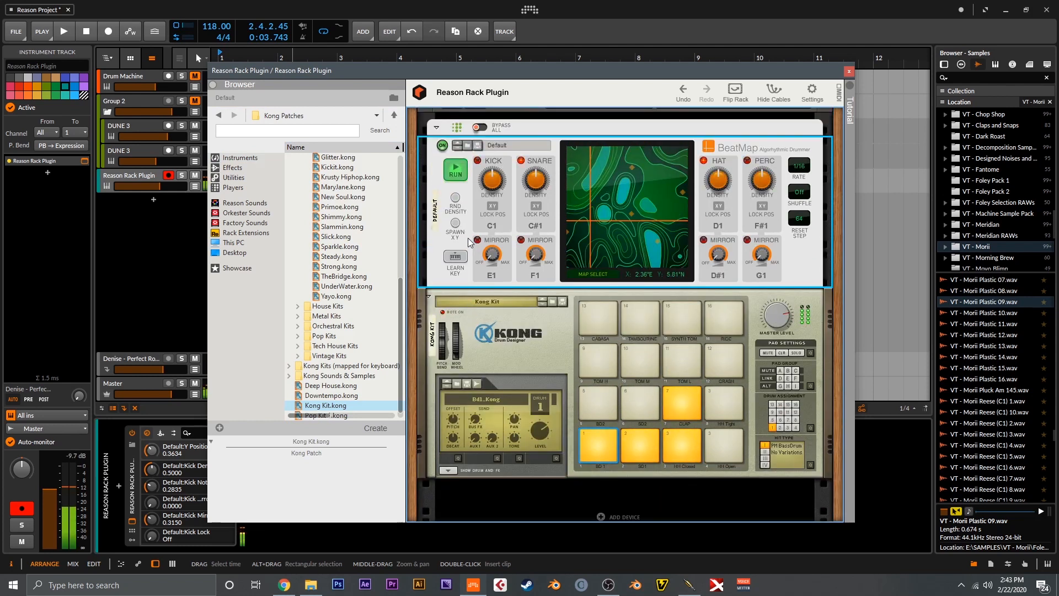
{"action": "left_click", "coordinate": [774, 313]}
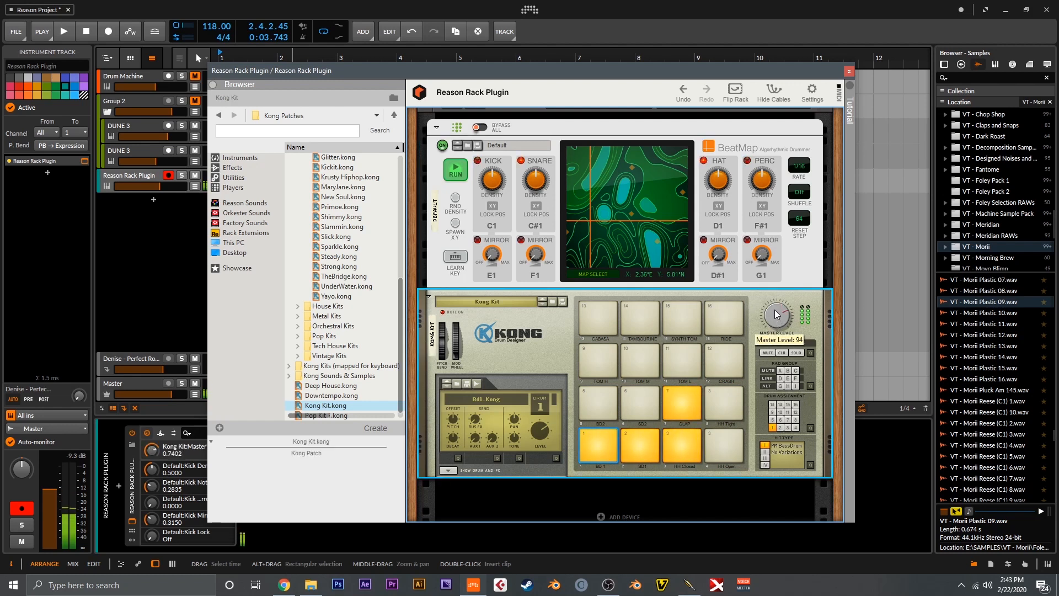
{"action": "left_click_drag", "start_coordinate": [775, 314], "coordinate": [775, 323]}
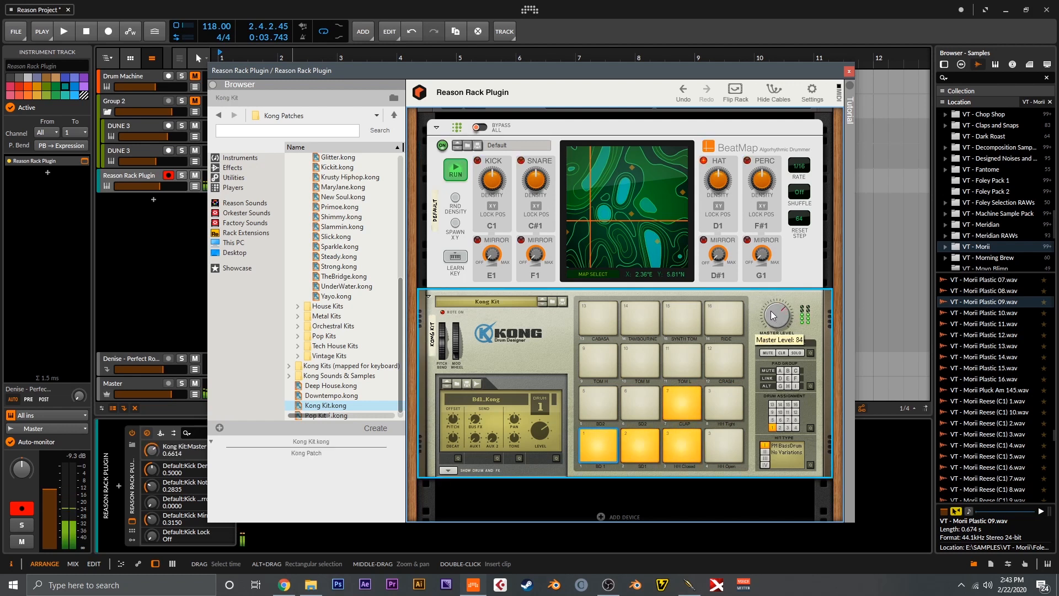
Audition other beats by moving the map crosshair through X 9.01°E, Y 9.60°N to about X 14.65°E, Y 1.94°N.
{"action": "left_click", "coordinate": [595, 222]}
{"action": "left_click_drag", "start_coordinate": [595, 221], "coordinate": [634, 200]}
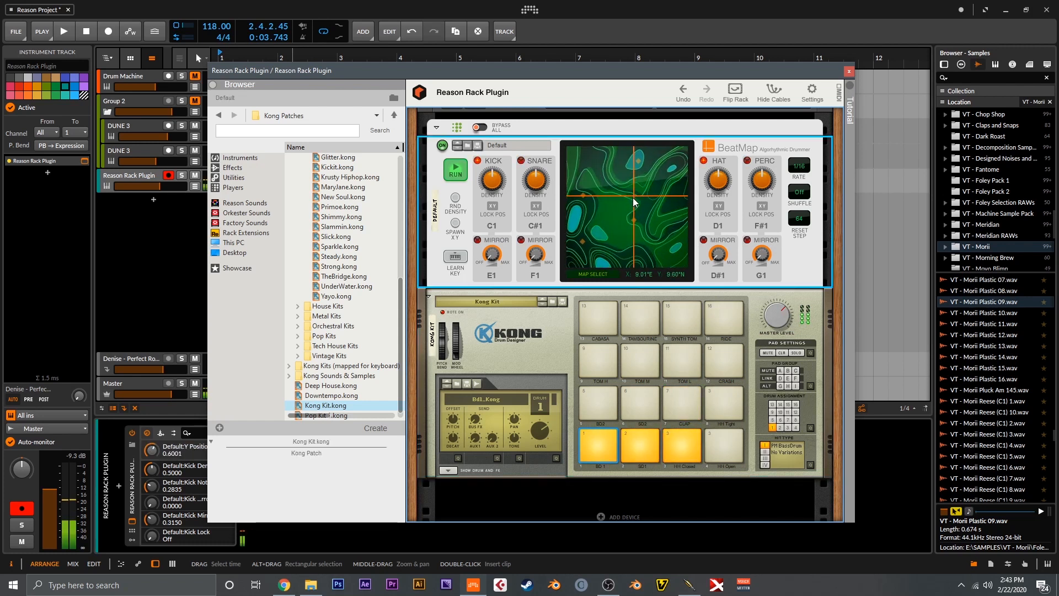
{"action": "left_click_drag", "start_coordinate": [654, 236], "coordinate": [670, 252]}
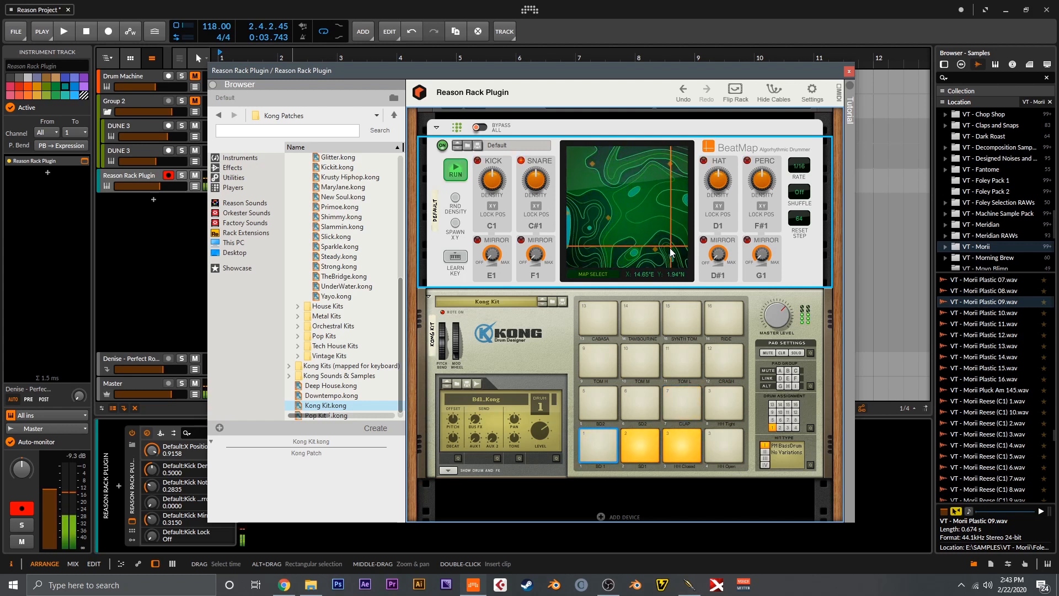
Audition four more map positions, starting at X 2.36°E, Y 9.27°N and ending at about X 13.56°E, Y 12.38°N.
{"action": "left_click", "coordinate": [590, 201]}
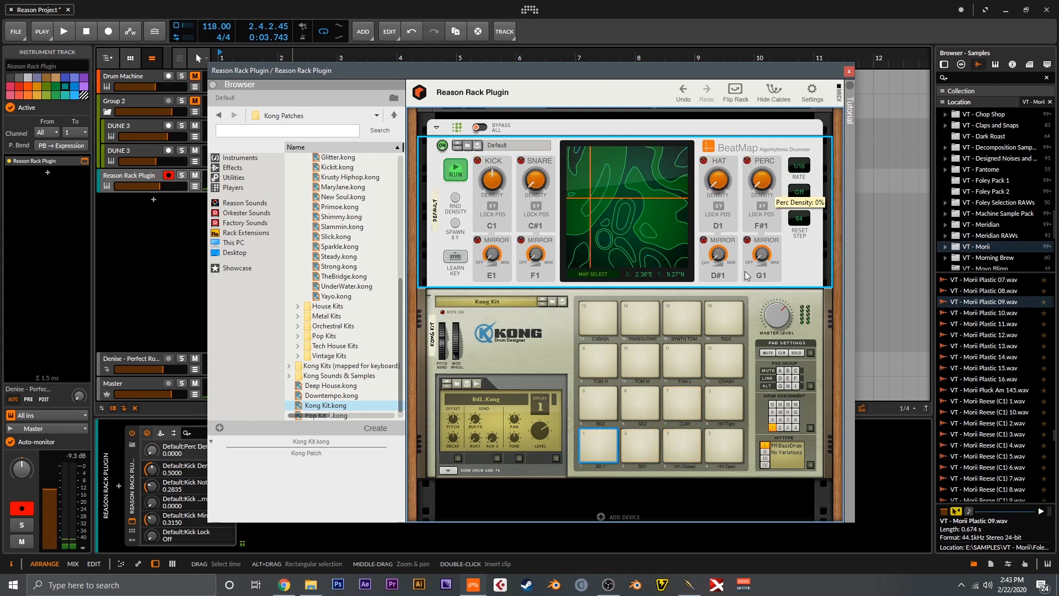
{"action": "left_click", "coordinate": [602, 160]}
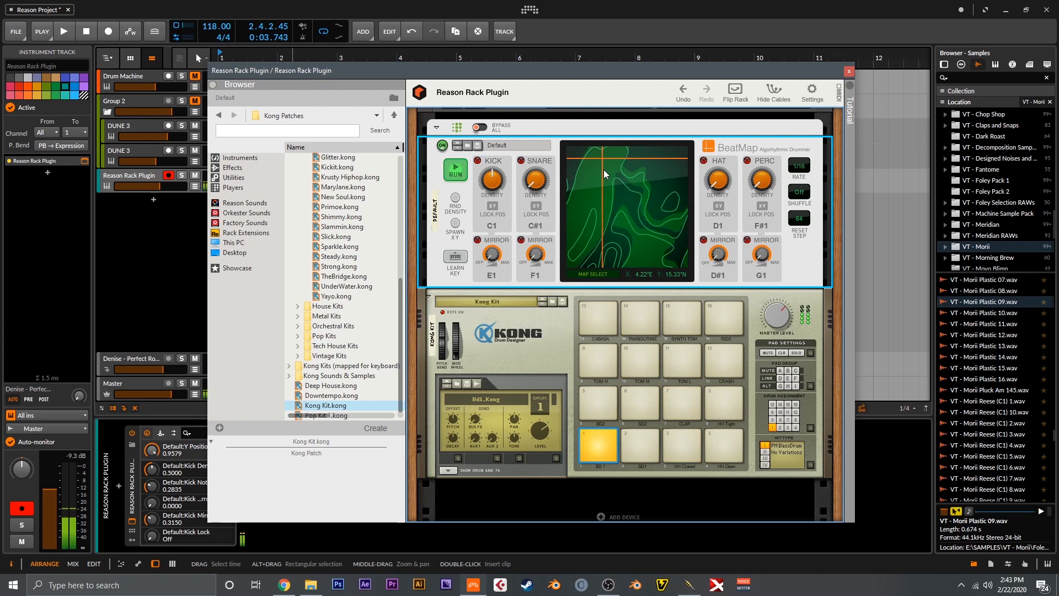
{"action": "left_click", "coordinate": [653, 169]}
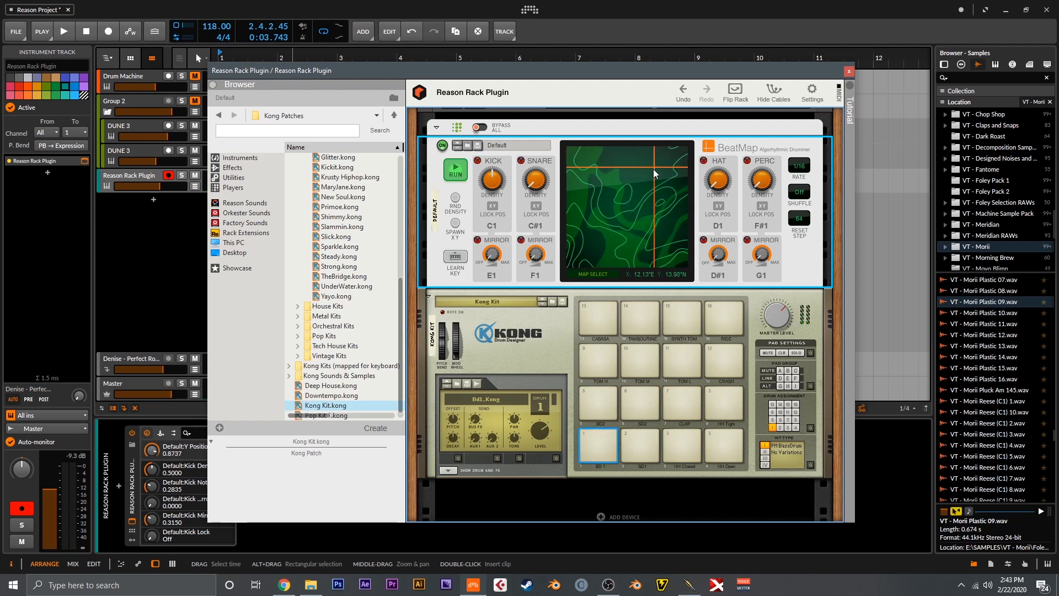
{"action": "left_click", "coordinate": [663, 178]}
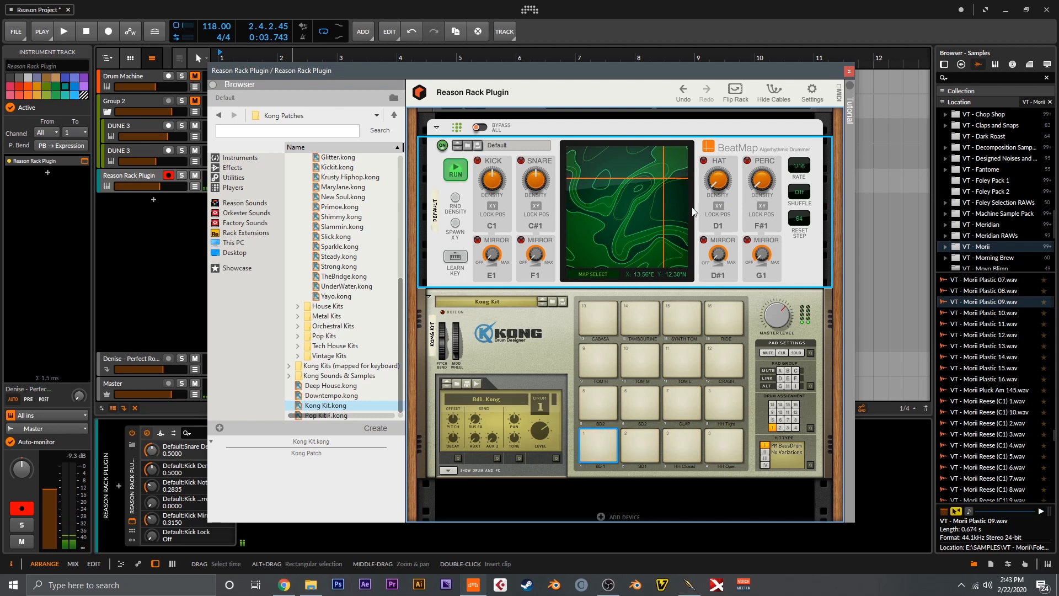
Raise the hat density to about 58% and place the map crosshair at about X 10.53°E, Y 15.16°N.
{"action": "left_click_drag", "start_coordinate": [717, 191], "coordinate": [721, 184]}
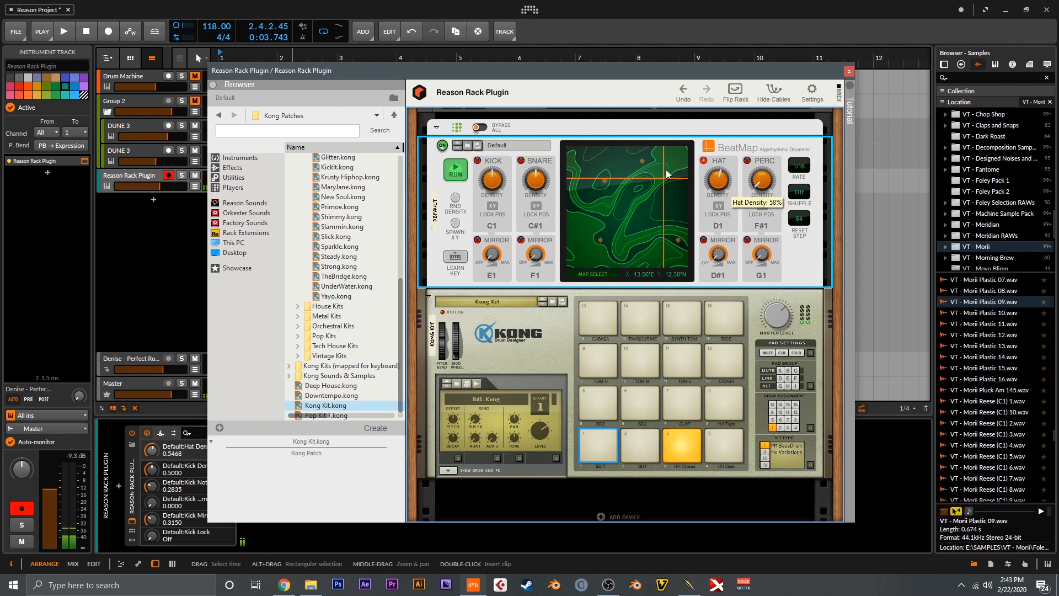
{"action": "left_click", "coordinate": [644, 160]}
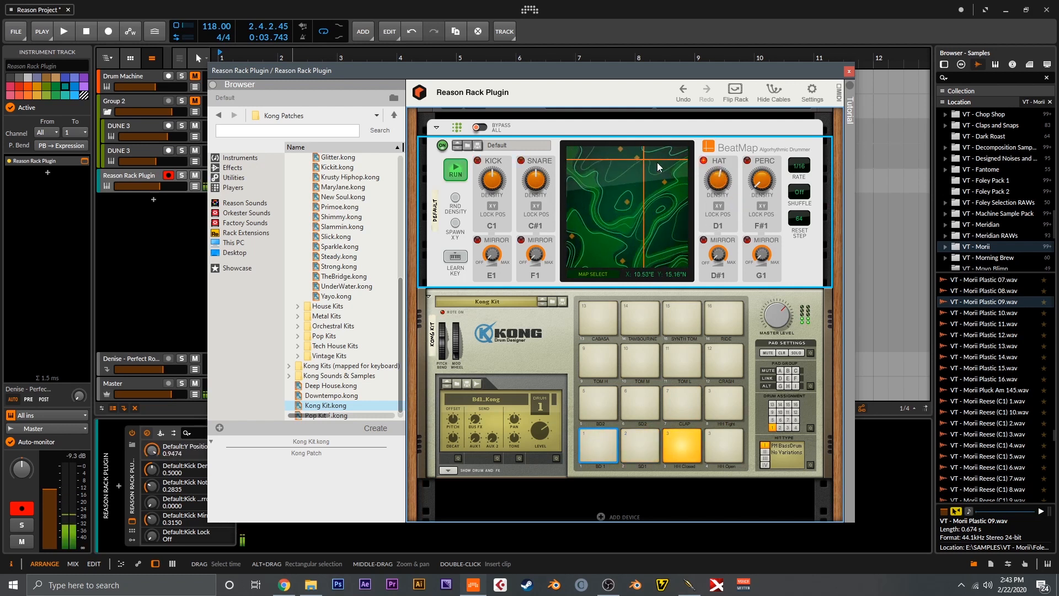
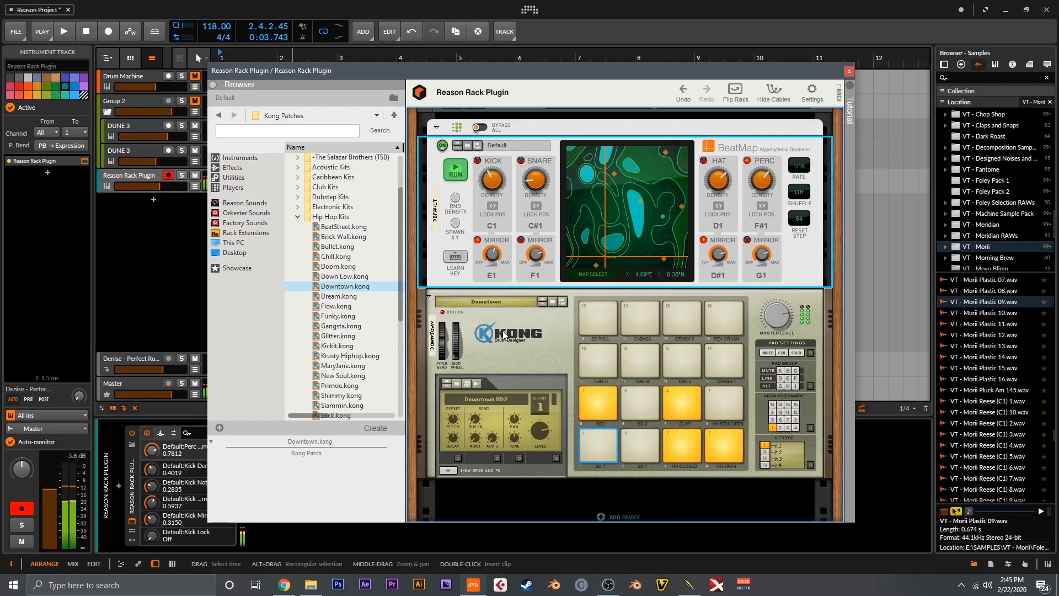
Randomize Beat Map's map position and channel densities using Spawn XY and RND Density.
{"action": "left_click", "coordinate": [457, 223]}
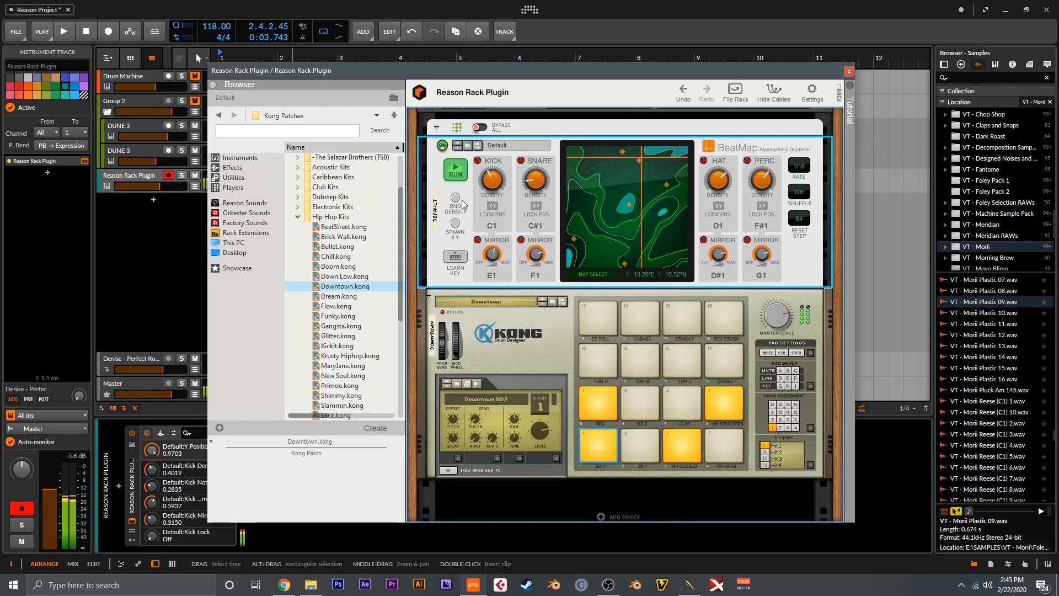
{"action": "left_click", "coordinate": [455, 199]}
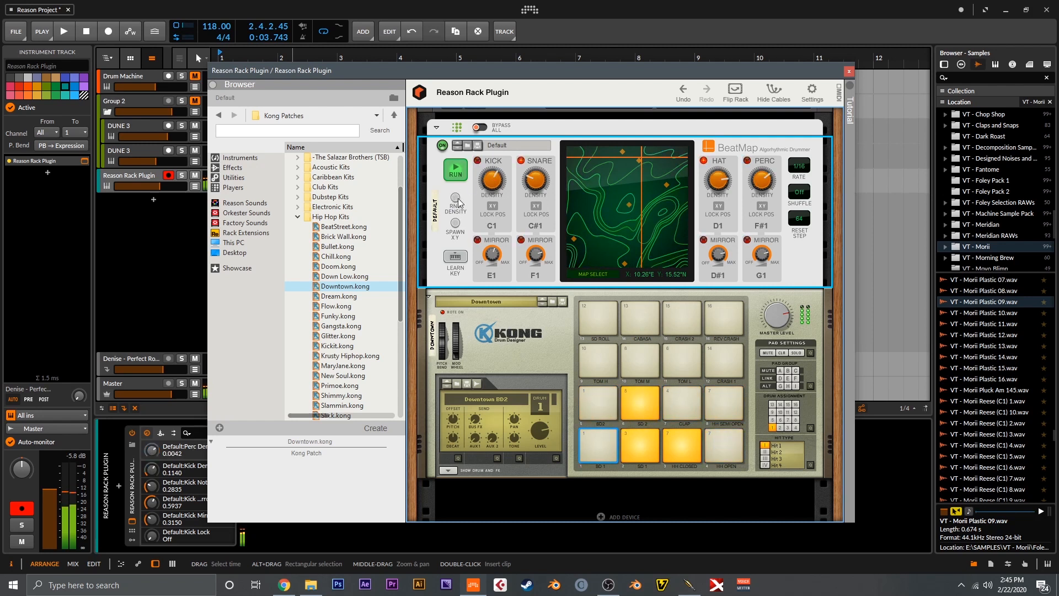
{"action": "left_click", "coordinate": [455, 223]}
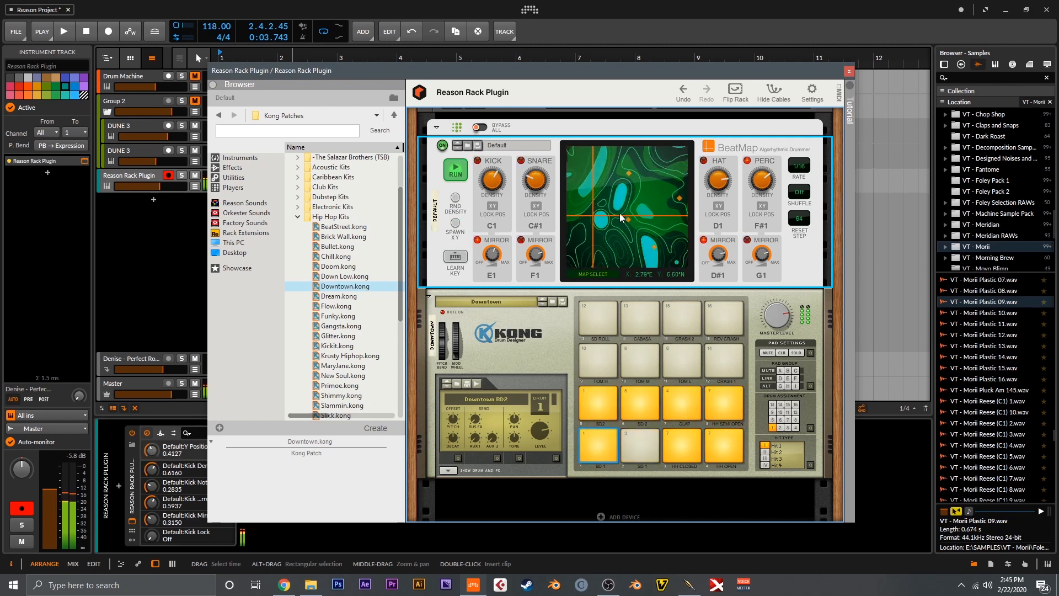
Lower the hat density to about 30% and set the perc and kick mirror velocities to 50.
{"action": "left_click_drag", "start_coordinate": [719, 182], "coordinate": [722, 214]}
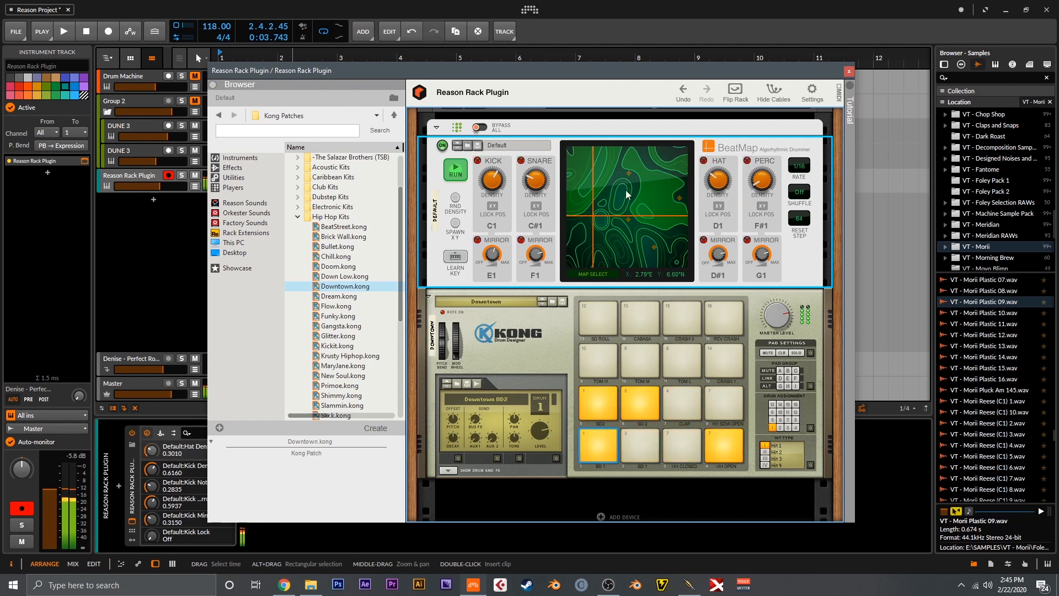
{"action": "left_click_drag", "start_coordinate": [718, 254], "coordinate": [758, 267]}
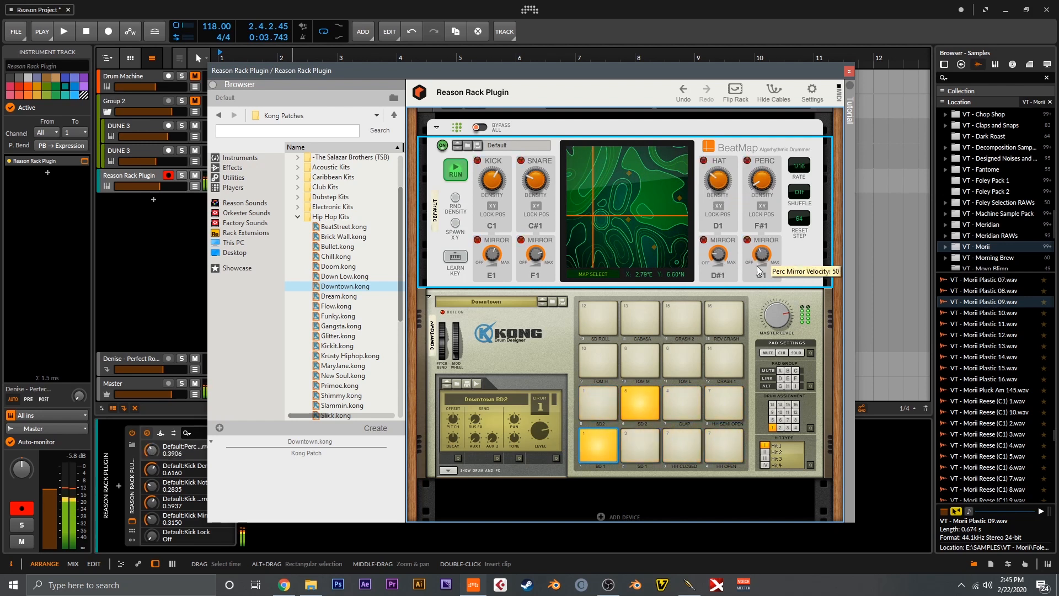
{"action": "left_click_drag", "start_coordinate": [488, 255], "coordinate": [487, 265]}
Lock the kick at map position X 10.28°E, Y 11.12°N and the hat at a randomly spawned position of X 11.01°E, Y 4.14°N.
{"action": "left_click_drag", "start_coordinate": [634, 219], "coordinate": [671, 194]}
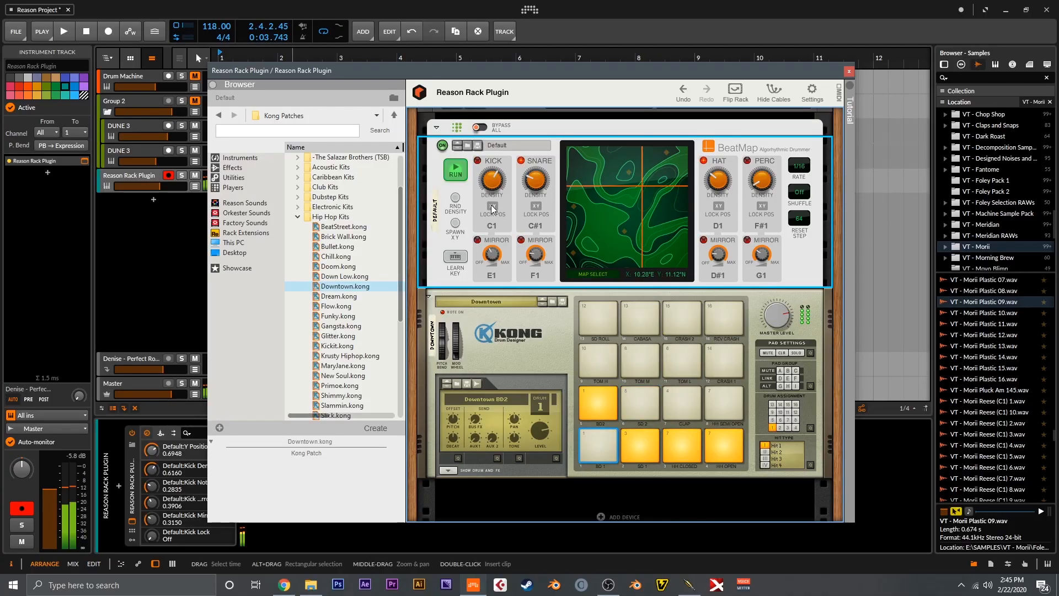
{"action": "left_click", "coordinate": [497, 208]}
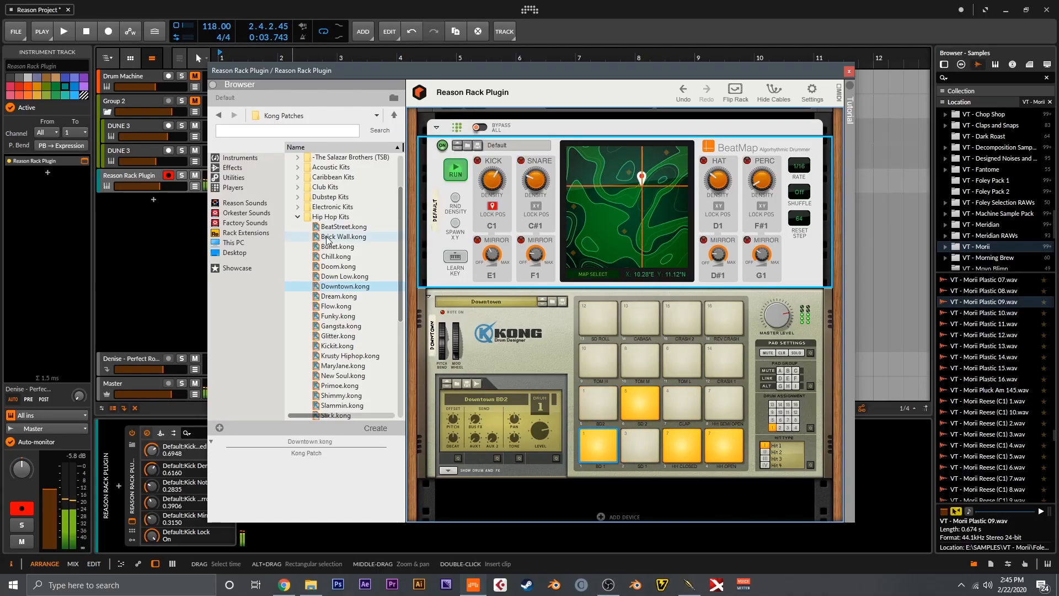
{"action": "left_click", "coordinate": [455, 224]}
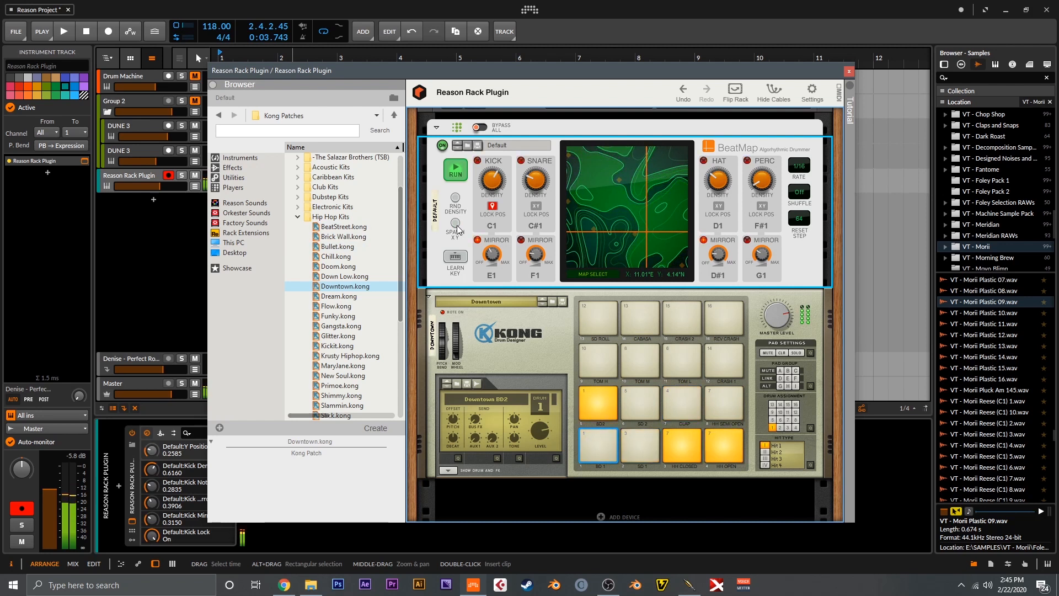
{"action": "left_click", "coordinate": [720, 207]}
Spawn further random map positions, locking the snare at X 0.46°E, Y 9.76°N and the perc at X 9.24°E, Y 13.86°N.
{"action": "left_click", "coordinate": [455, 224]}
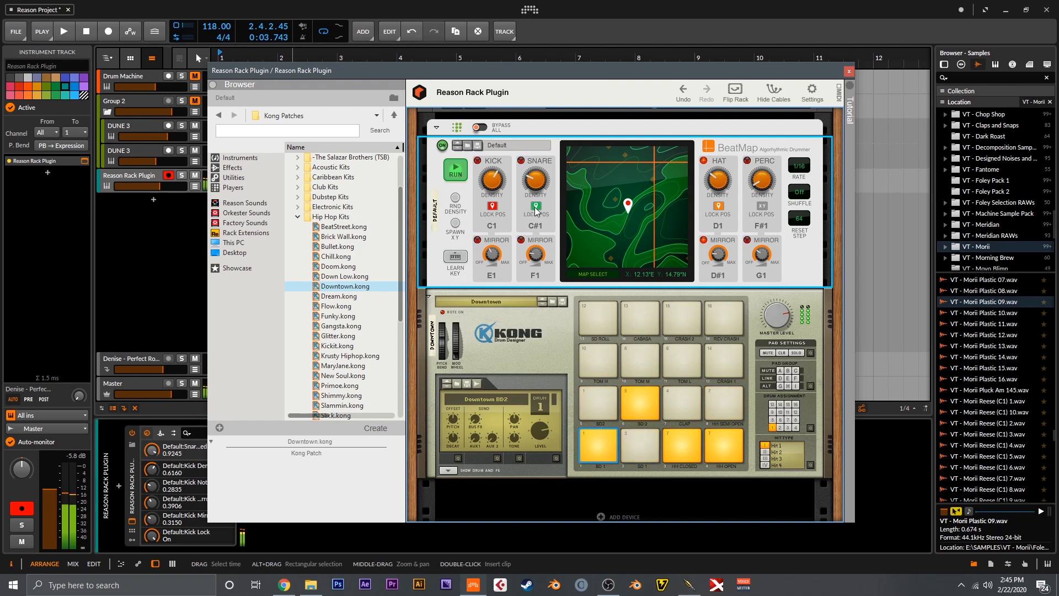
{"action": "left_click", "coordinate": [456, 225]}
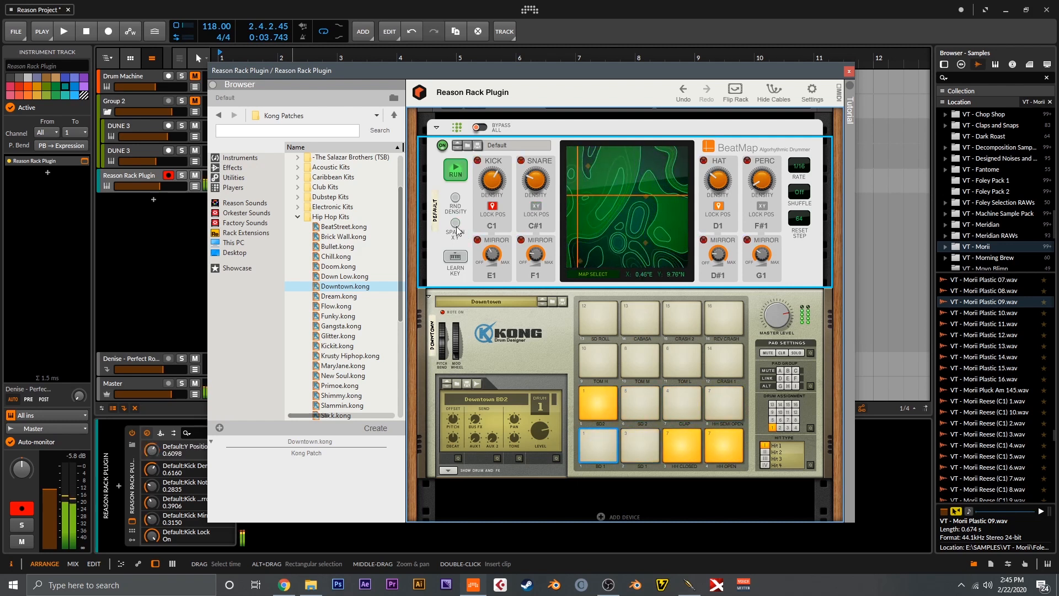
{"action": "left_click", "coordinate": [535, 205]}
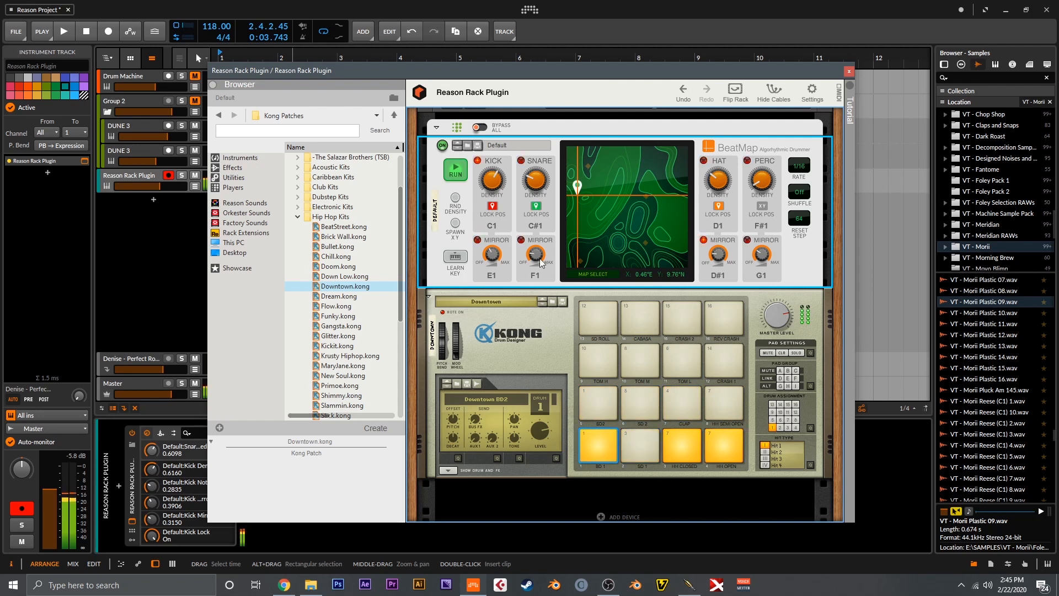
{"action": "left_click", "coordinate": [454, 225]}
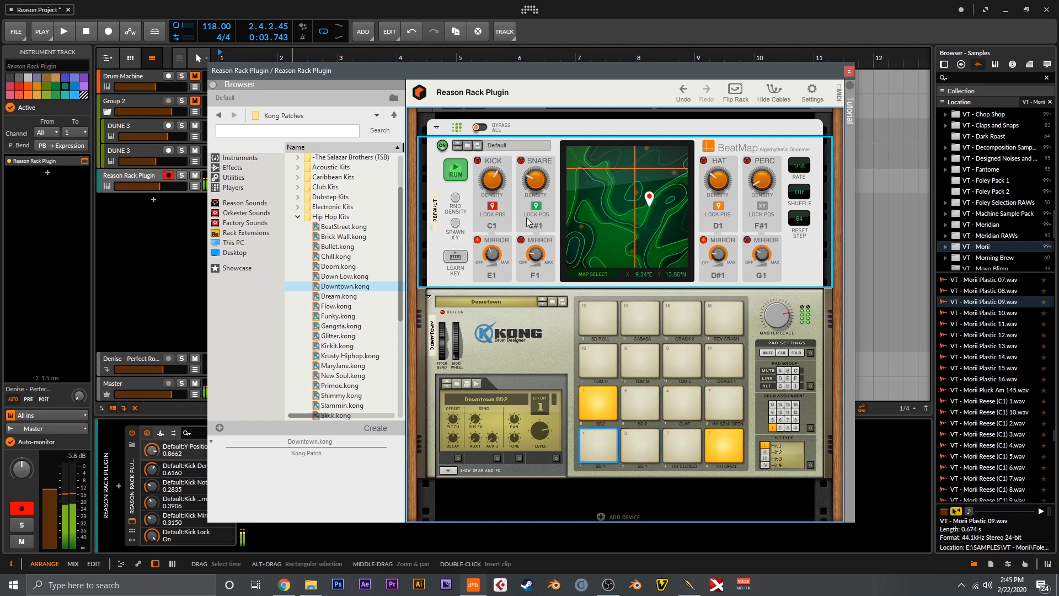
{"action": "left_click", "coordinate": [762, 207]}
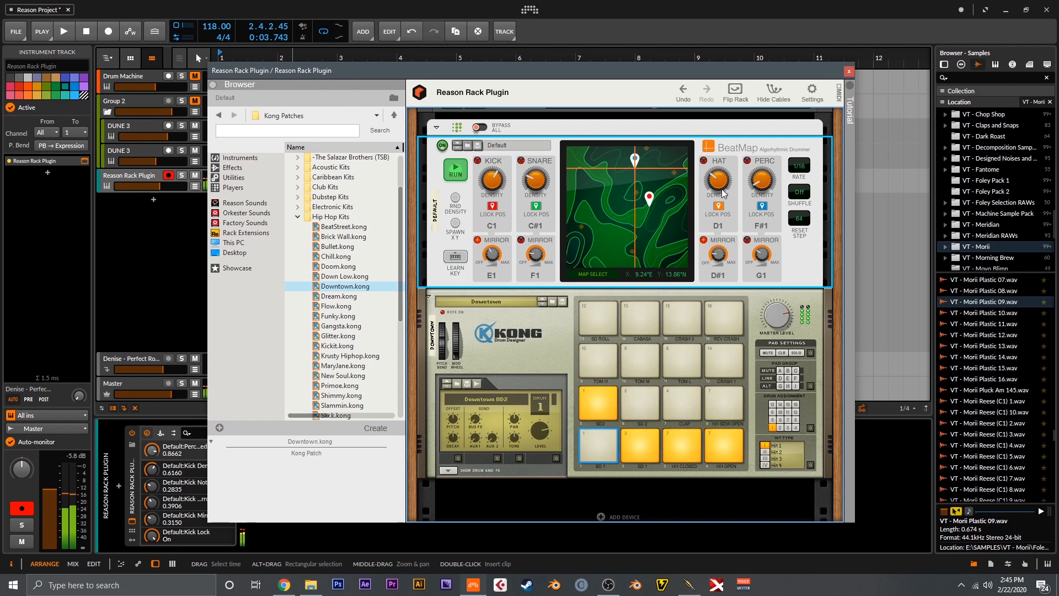
Randomize the channel densities with RND Density and flip the rack to view its rear connections.
{"action": "mouse_move", "coordinate": [723, 193]}
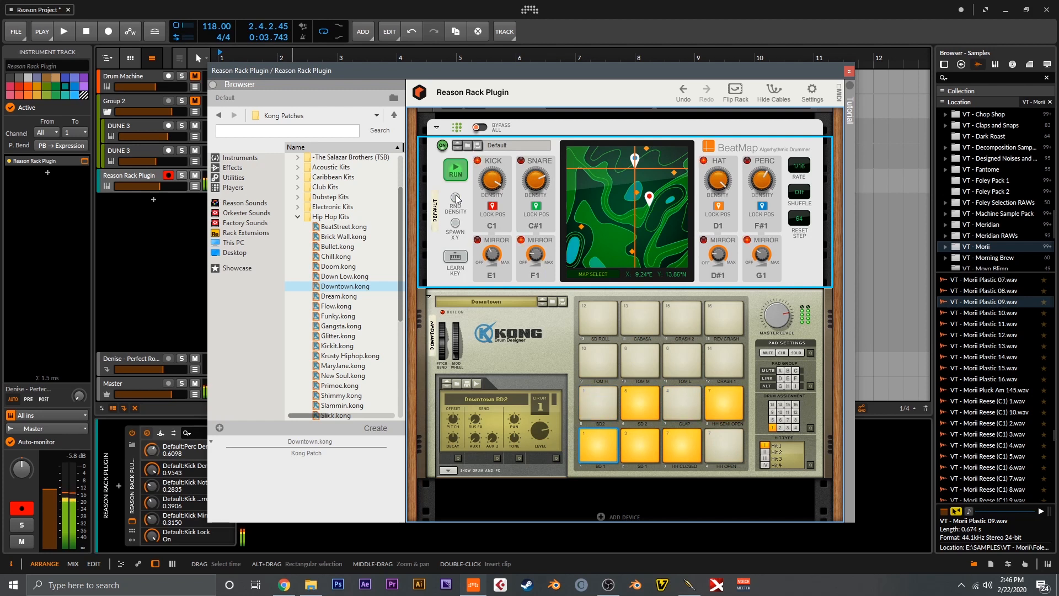
{"action": "left_click", "coordinate": [456, 198]}
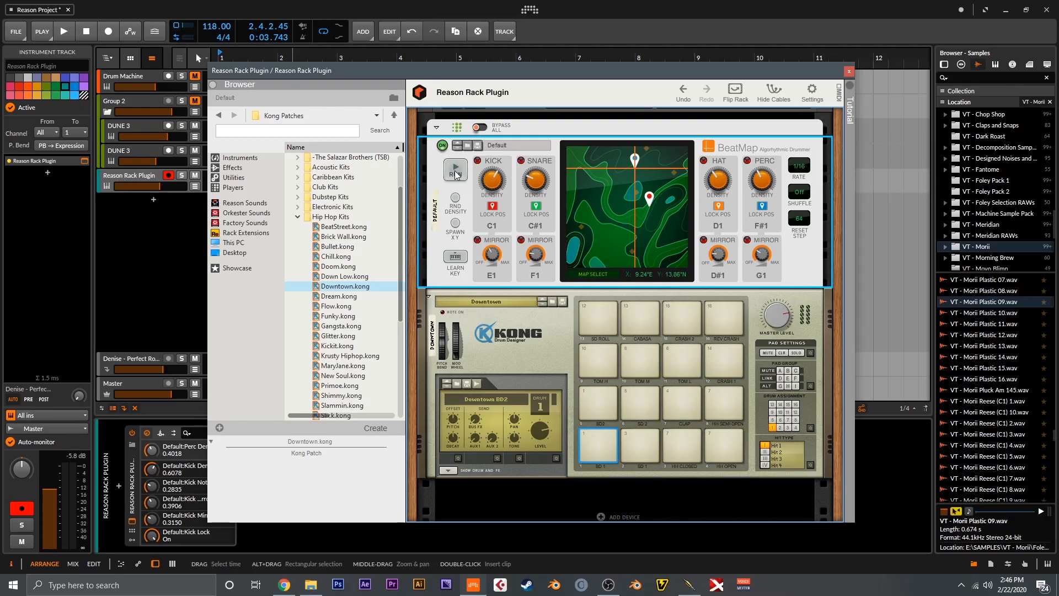
{"action": "left_click", "coordinate": [735, 91]}
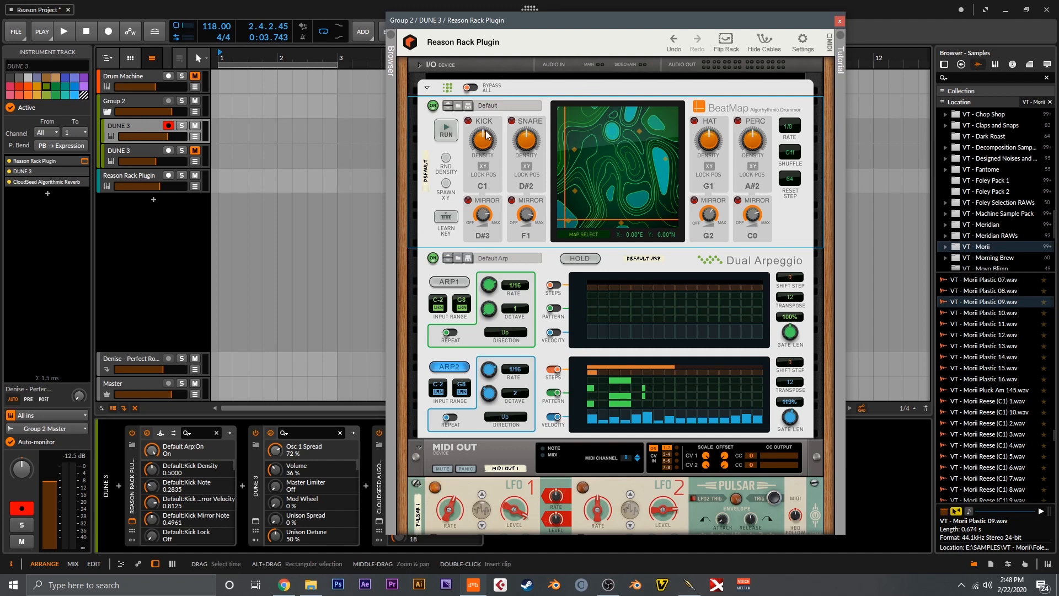
Enter Beat Map's Learn Key mode, select the snare note for assignment, and leave the mode without assigning new notes.
{"action": "left_click", "coordinate": [446, 217]}
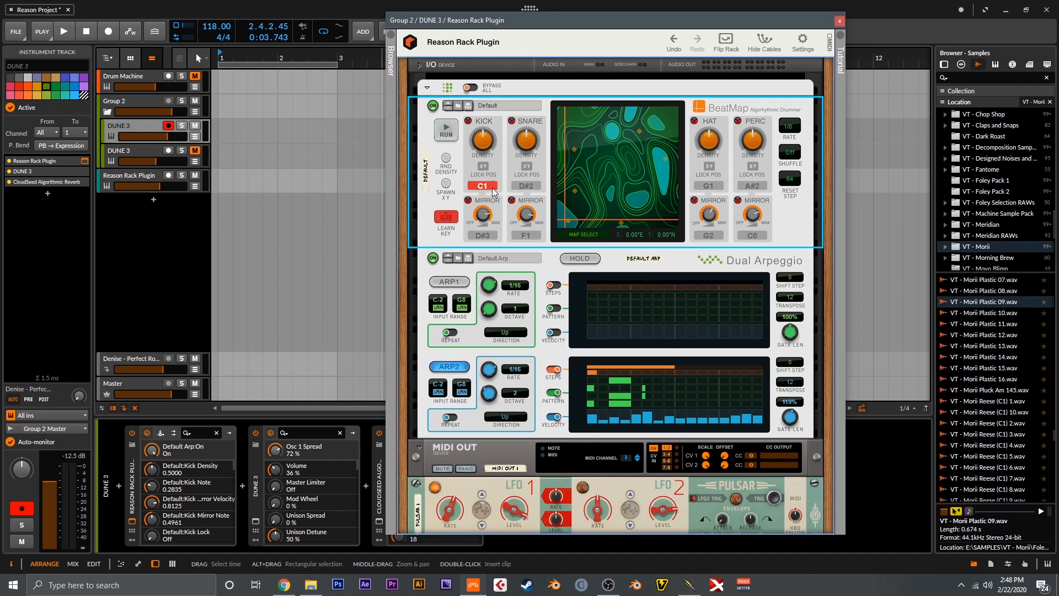
{"action": "left_click", "coordinate": [526, 187]}
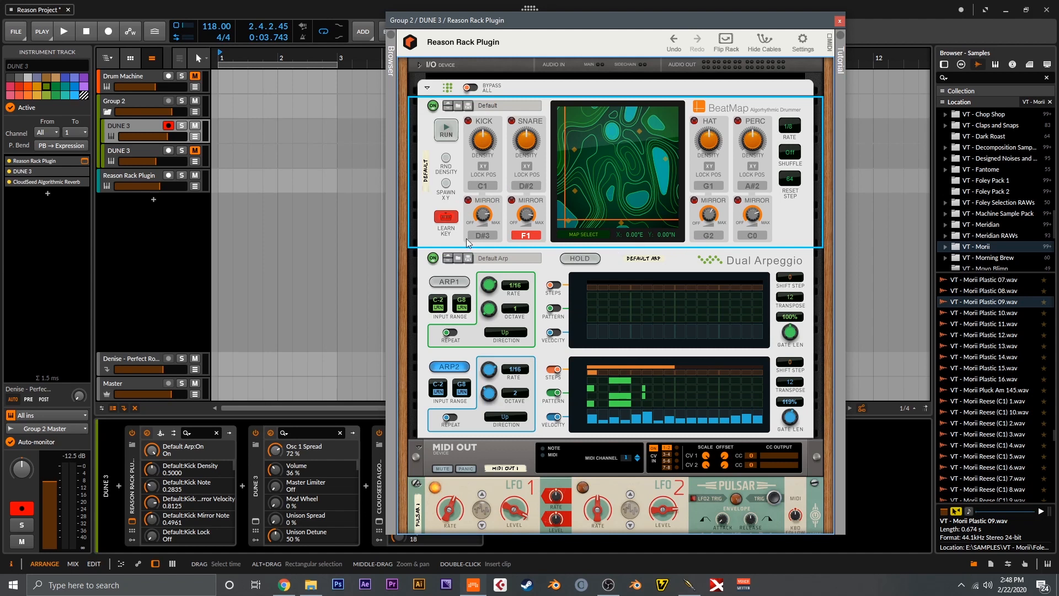
{"action": "left_click", "coordinate": [446, 217]}
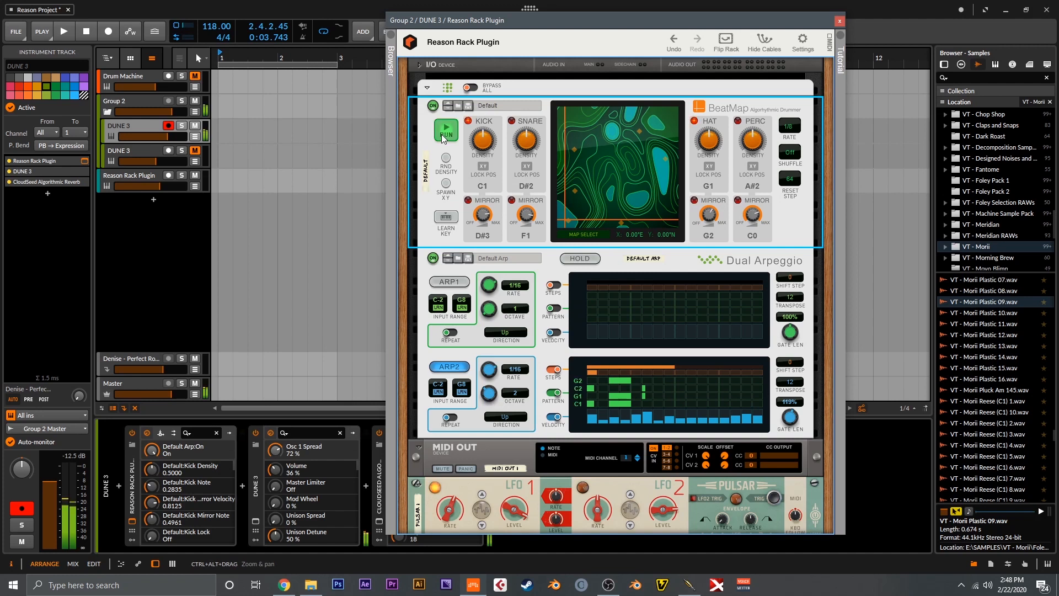
Bypass Dual Arpeggio, open the DUNE 3 synth to examine its oscillators 1, 2 and 3/N, and close it.
{"action": "left_click", "coordinate": [433, 258]}
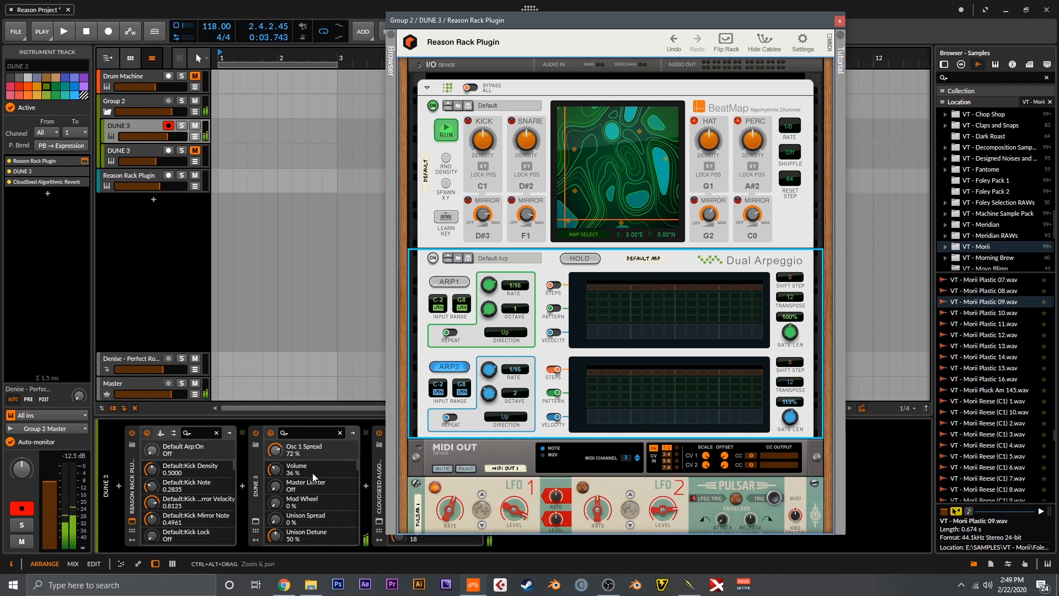
{"action": "left_click", "coordinate": [264, 496]}
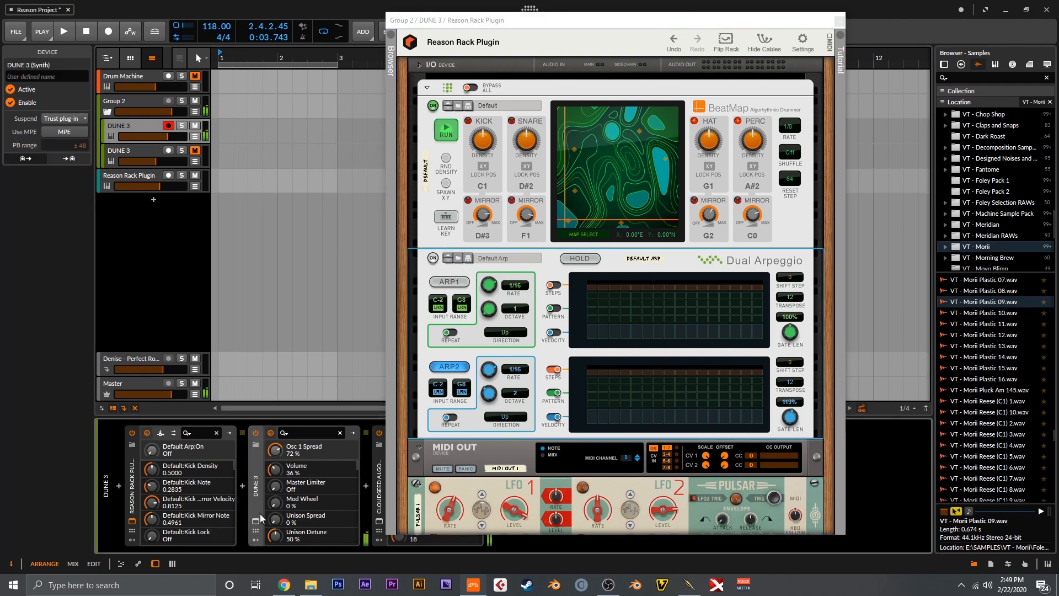
{"action": "left_click", "coordinate": [256, 521]}
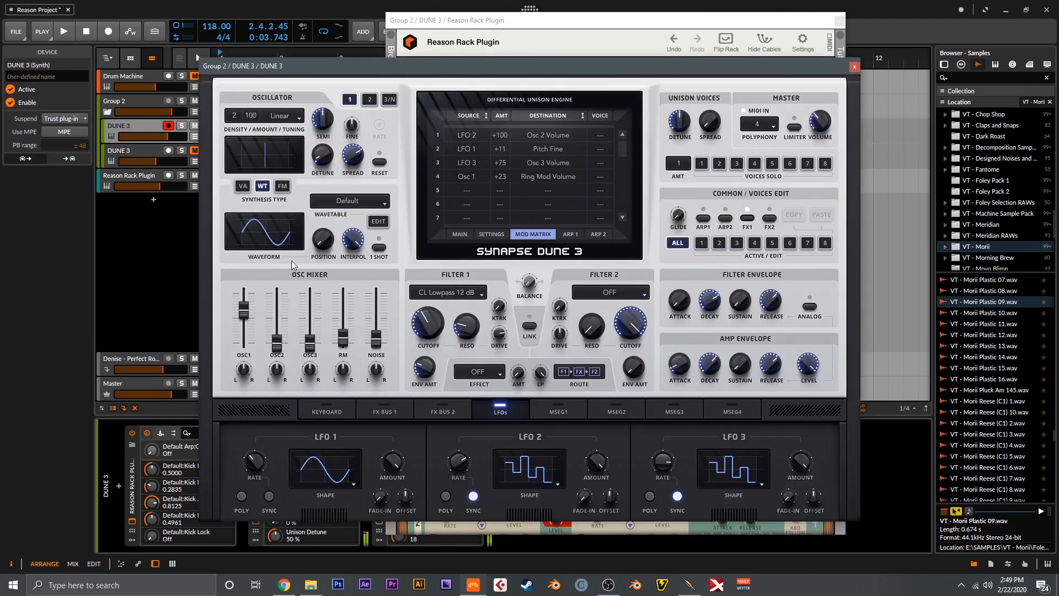
{"action": "left_click", "coordinate": [371, 102]}
{"action": "left_click", "coordinate": [393, 102]}
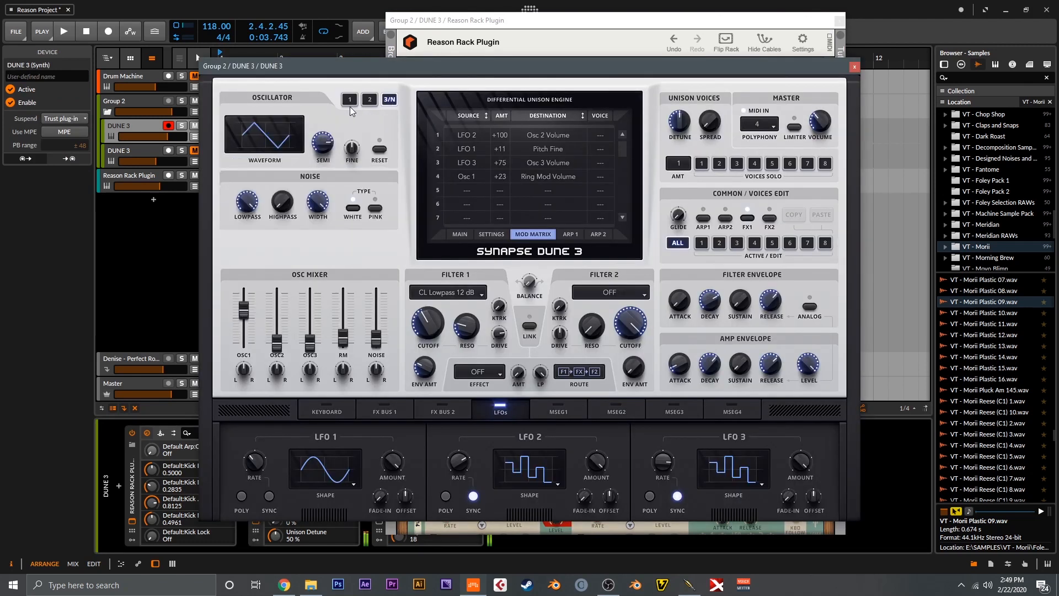
{"action": "left_click", "coordinate": [349, 102]}
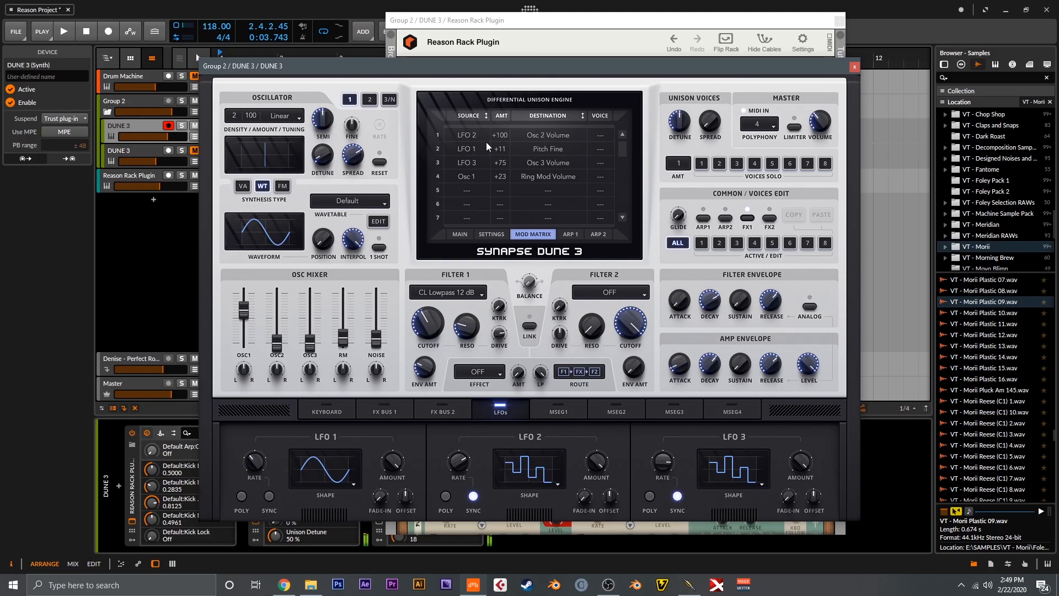
{"action": "left_click", "coordinate": [854, 67]}
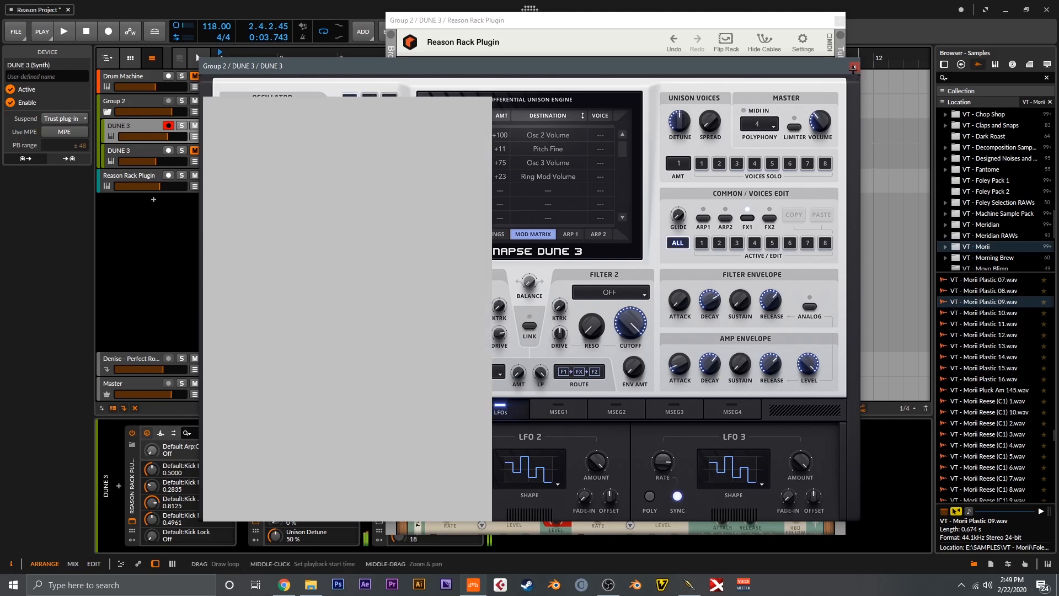
Flip the rack to examine the cabling between Beat Map and Pulsar, and return to the front view.
{"action": "scroll", "coordinate": [511, 486], "scroll_direction": "down", "scroll_amount": 1}
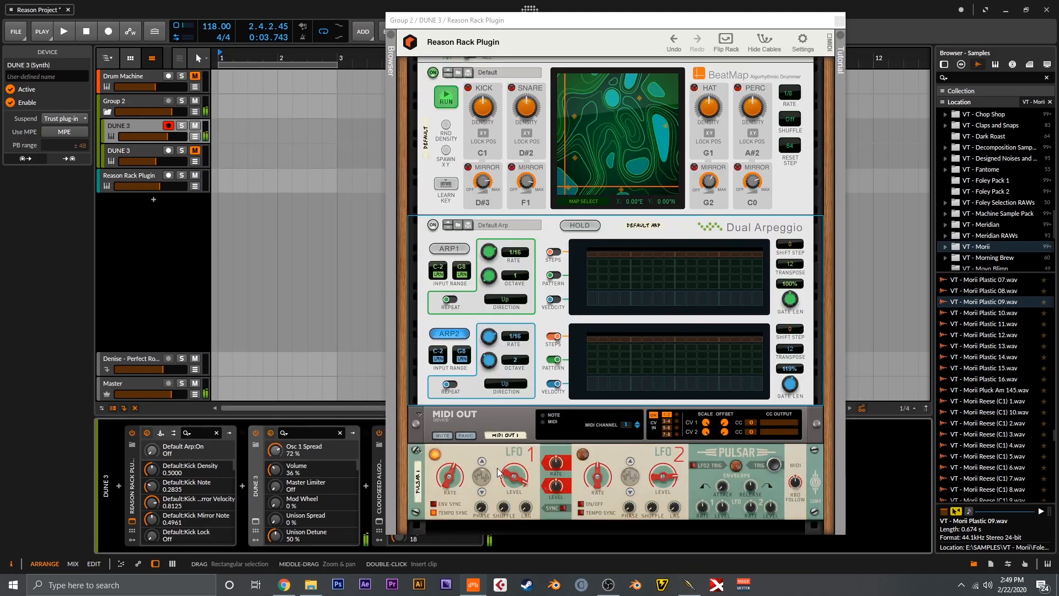
{"action": "left_click", "coordinate": [731, 44]}
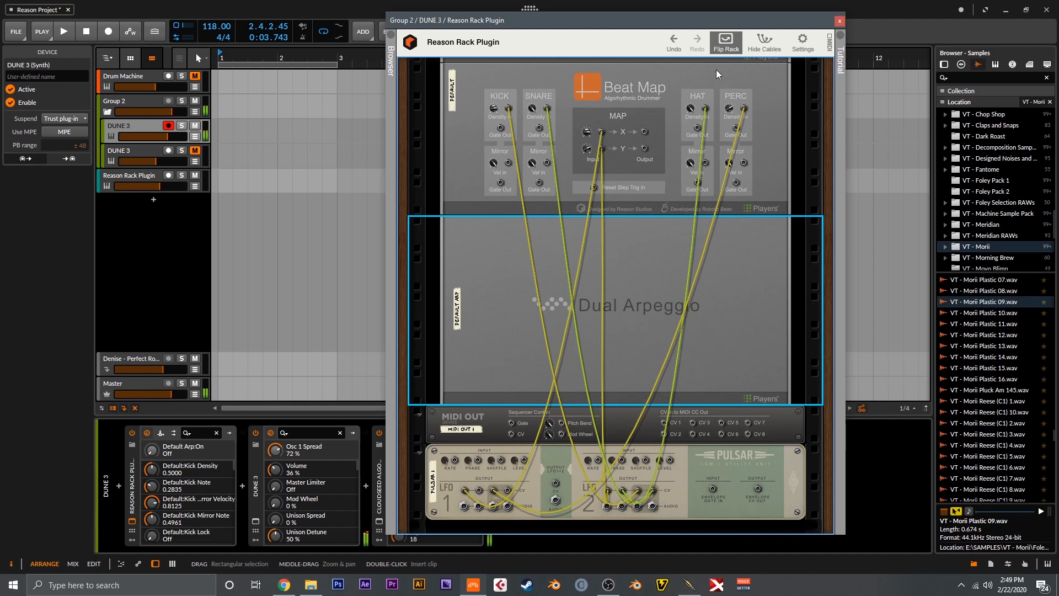
{"action": "left_click", "coordinate": [724, 41]}
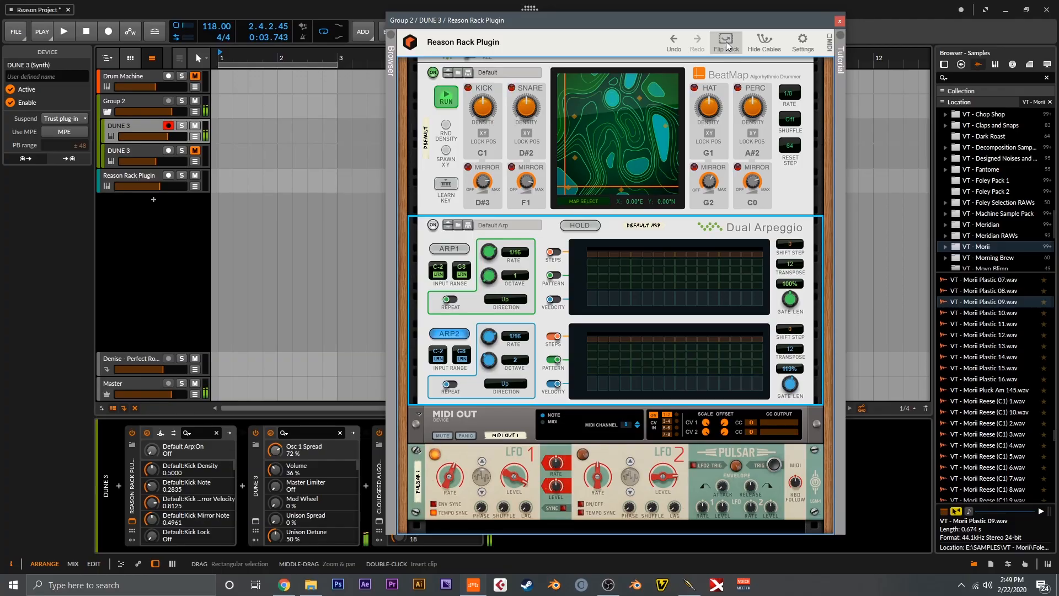
Stop Beat Map, turn Dual Arpeggio back on, and run the pattern through it for a short audition.
{"action": "left_click", "coordinate": [451, 108]}
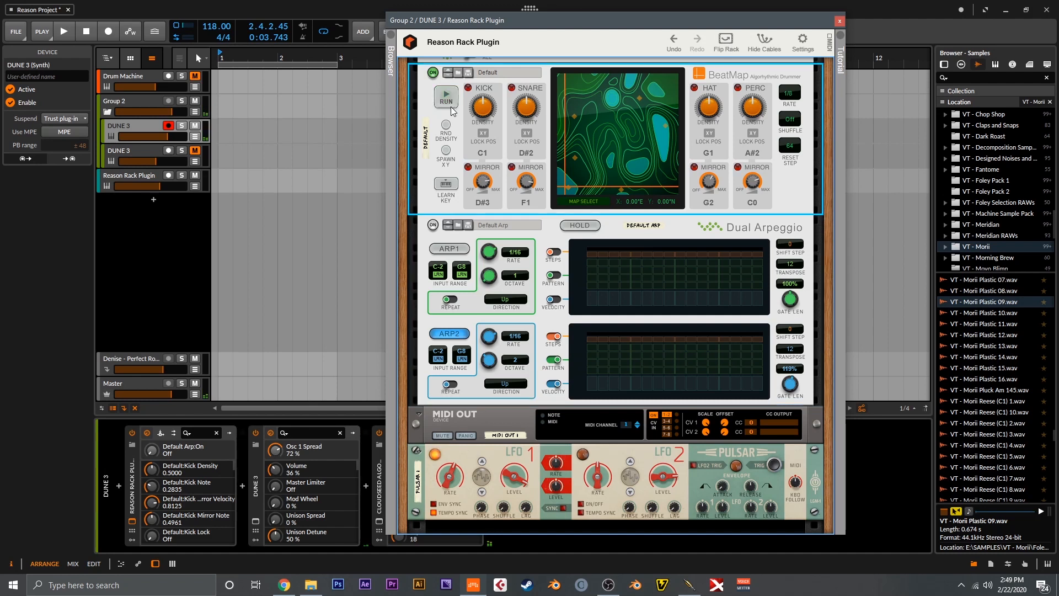
{"action": "left_click", "coordinate": [421, 223]}
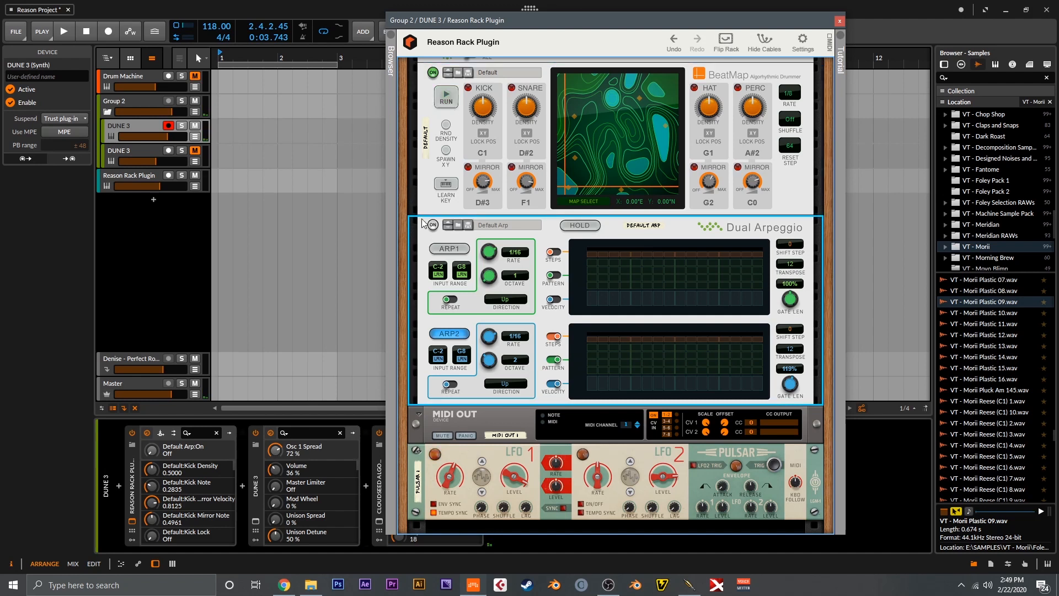
{"action": "left_click", "coordinate": [433, 224]}
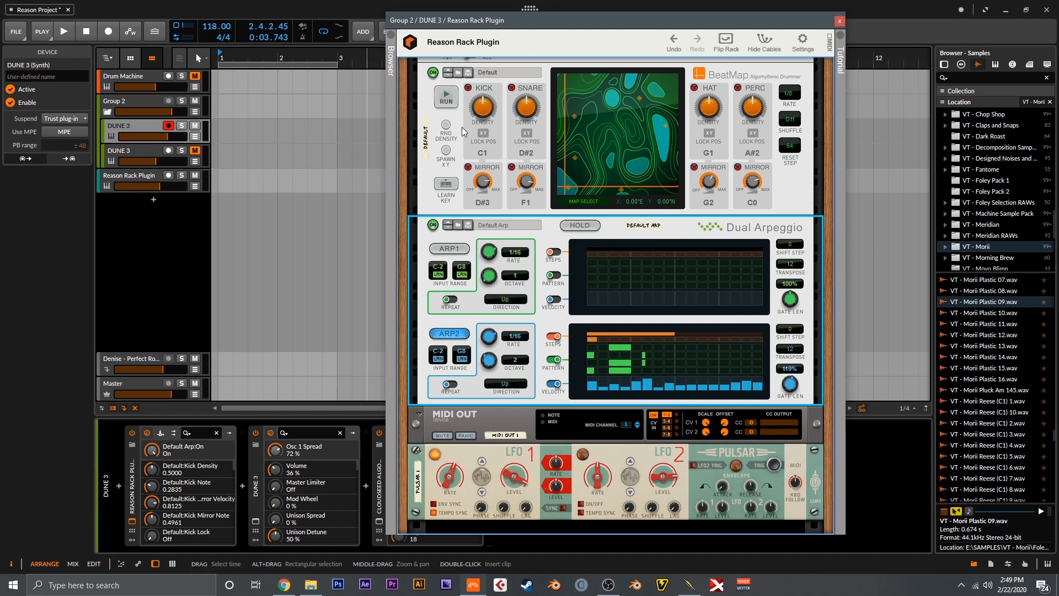
{"action": "left_click", "coordinate": [447, 98]}
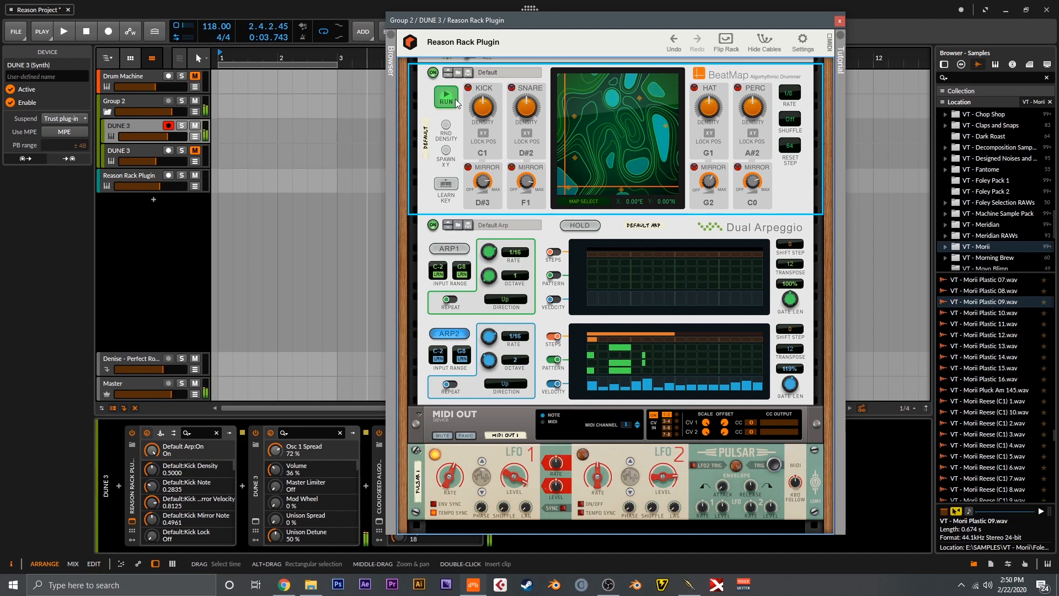
{"action": "left_click", "coordinate": [455, 101]}
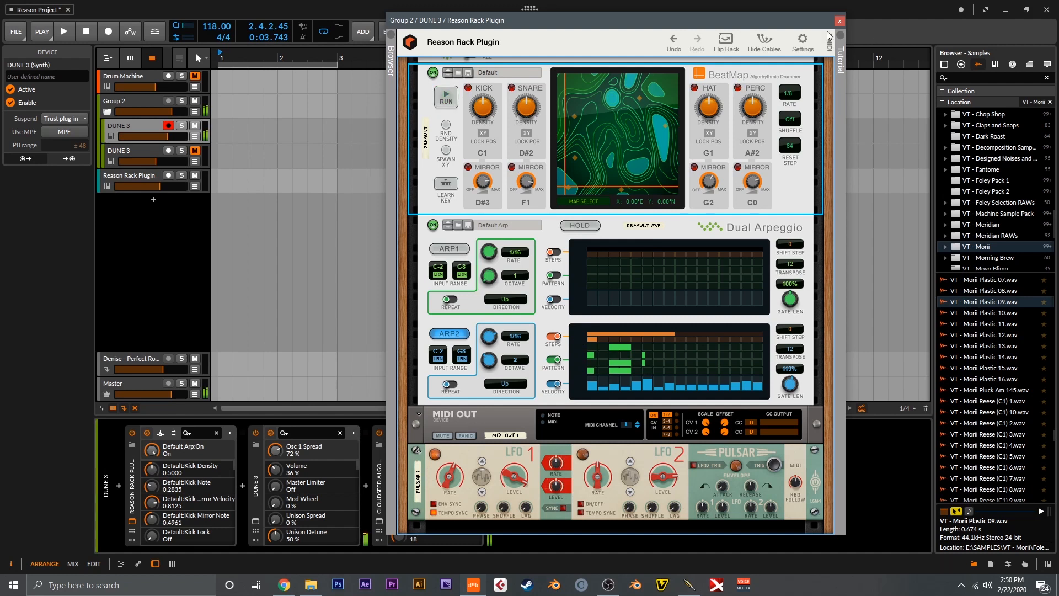
Close the Reason Rack window and inspect the track's CloudSeed reverb settings.
{"action": "left_click", "coordinate": [840, 21]}
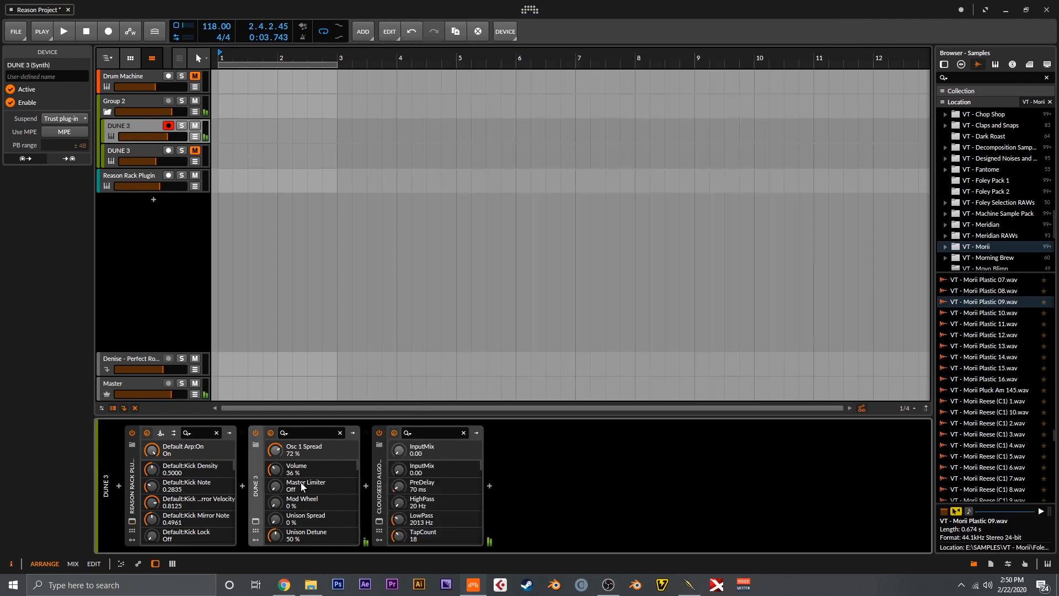
{"action": "left_click", "coordinate": [379, 521]}
{"action": "left_click_drag", "start_coordinate": [581, 187], "coordinate": [599, 164]}
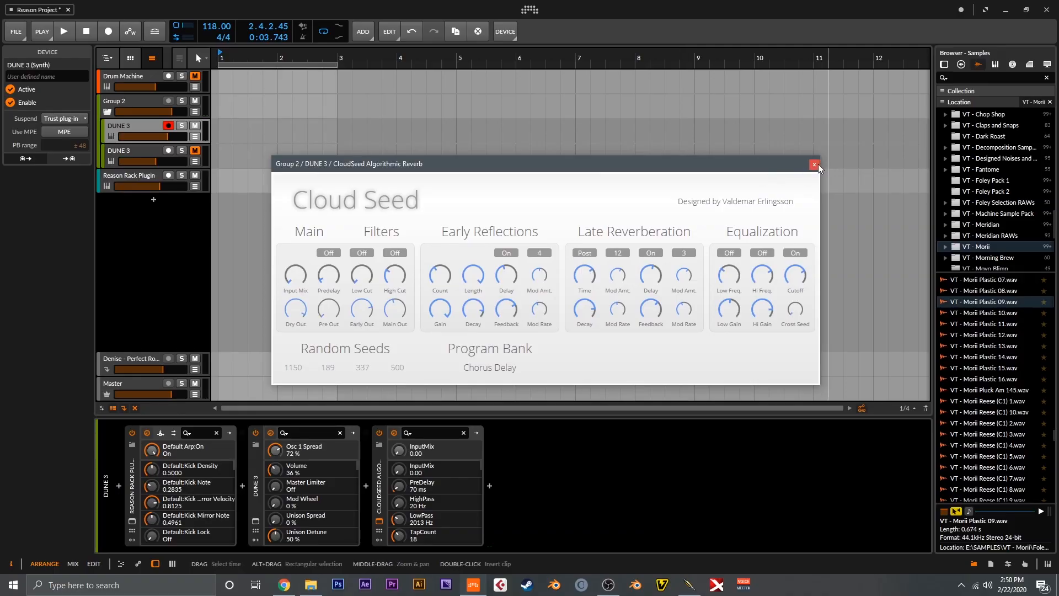
{"action": "left_click", "coordinate": [814, 164]}
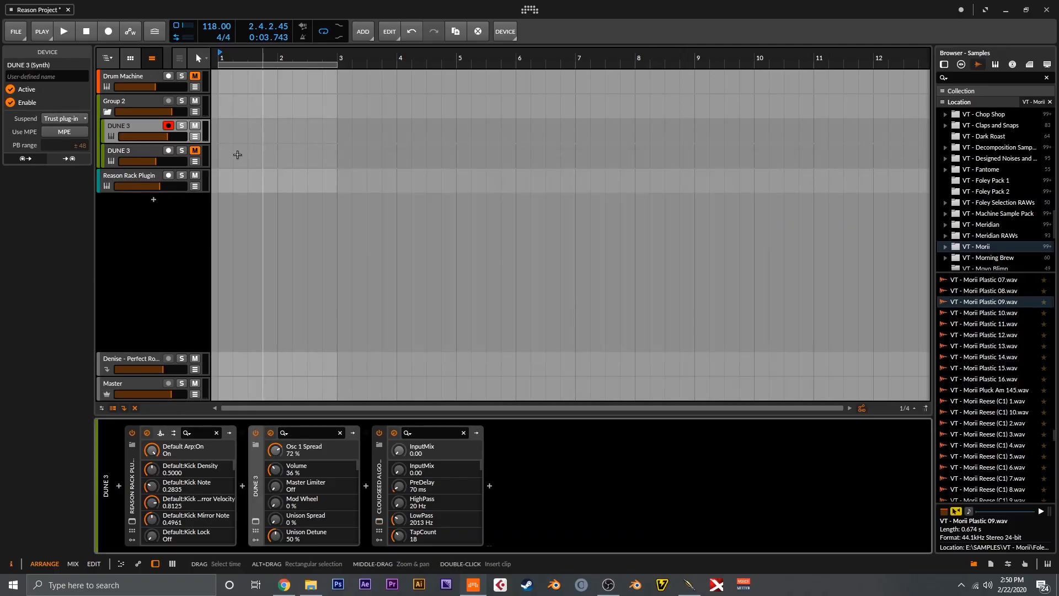
Mute the first DUNE 3 track, unmute the second one, and open its Reason Rack Plugin window.
{"action": "left_click", "coordinate": [144, 151]}
{"action": "left_click", "coordinate": [196, 152]}
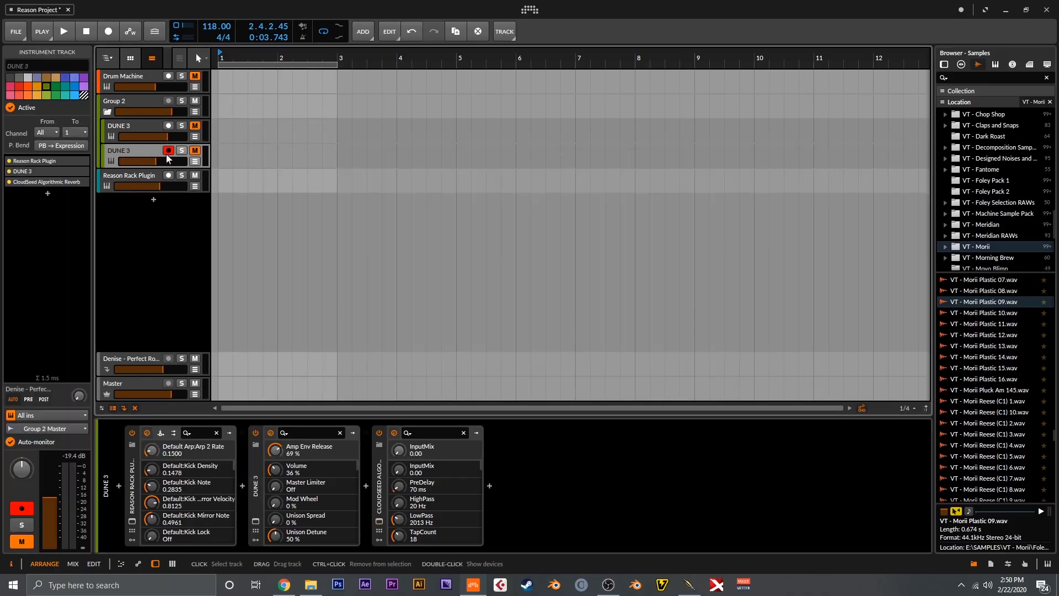
{"action": "left_click", "coordinate": [85, 161]}
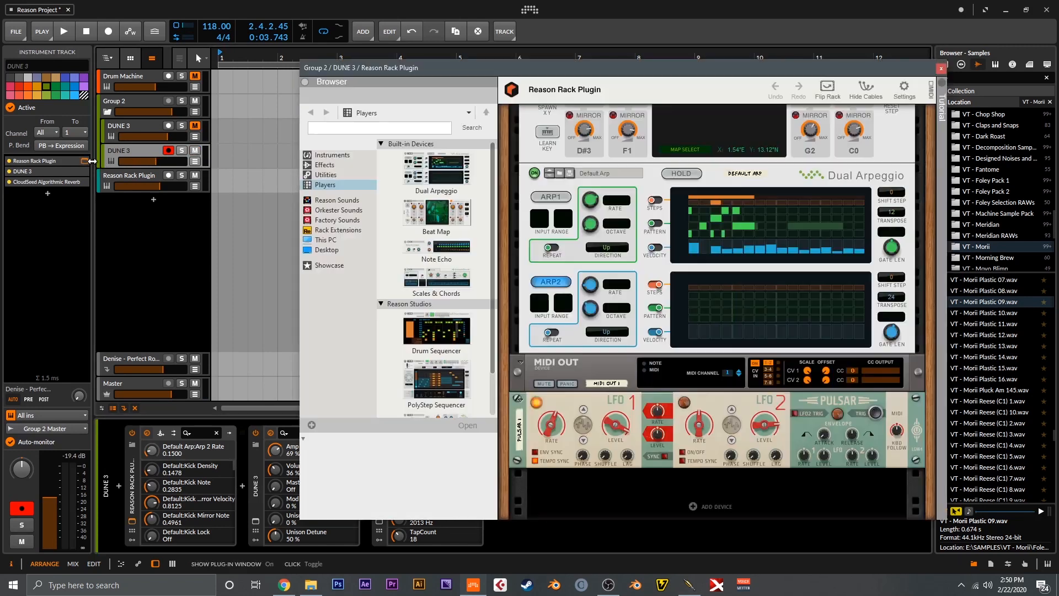
Look over the Beat Map and Dual Arpeggio settings in the second DUNE 3 track's rack, and set Beat Map running.
{"action": "left_click_drag", "start_coordinate": [550, 76], "coordinate": [452, 64]}
{"action": "scroll", "coordinate": [608, 197], "scroll_direction": "up", "scroll_amount": 3}
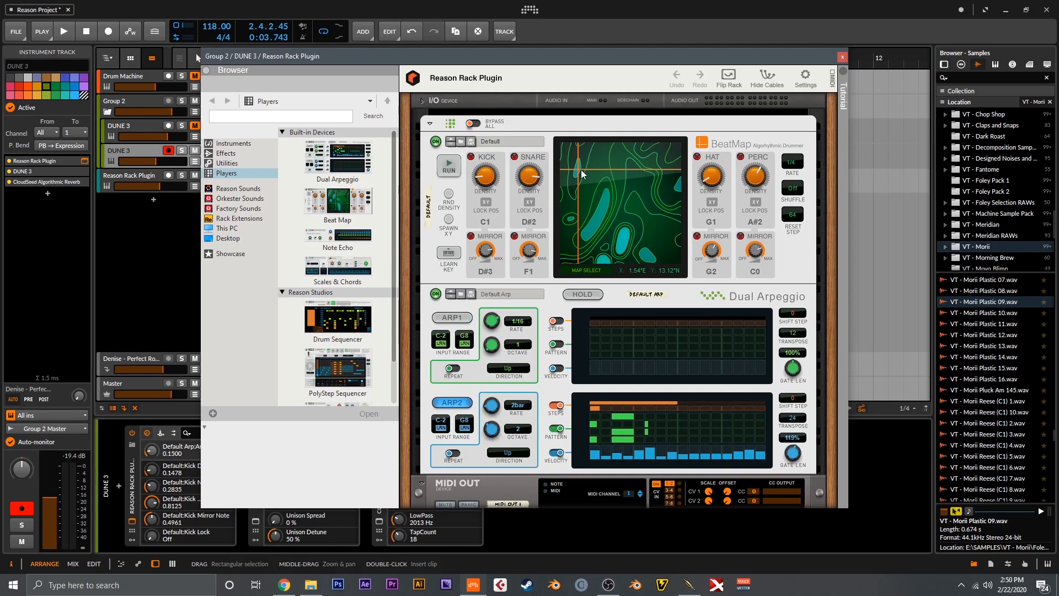
{"action": "scroll", "coordinate": [643, 288], "scroll_direction": "down", "scroll_amount": 5}
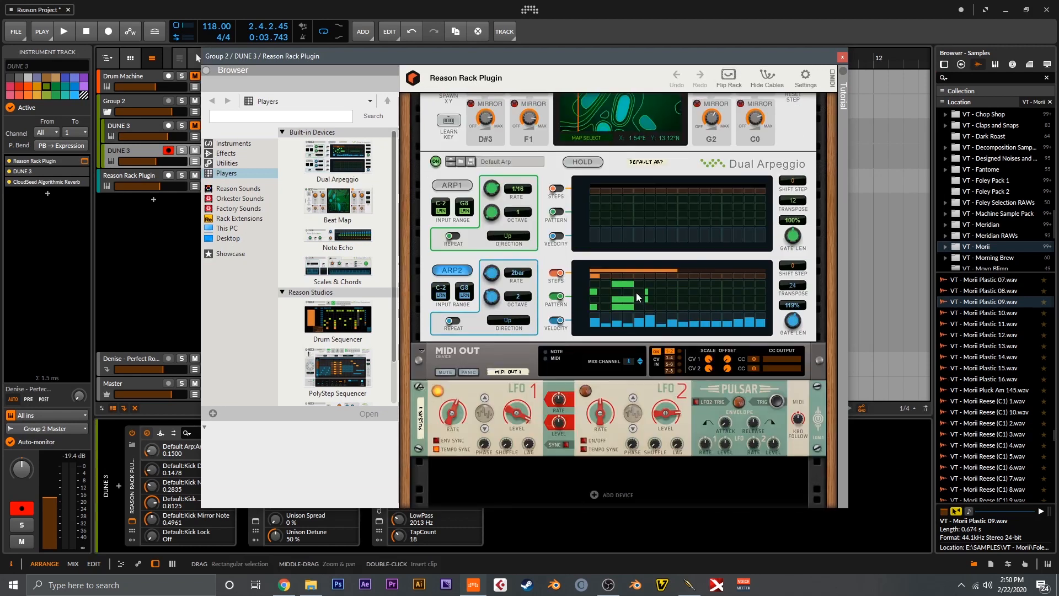
{"action": "scroll", "coordinate": [683, 178], "scroll_direction": "up", "scroll_amount": 4}
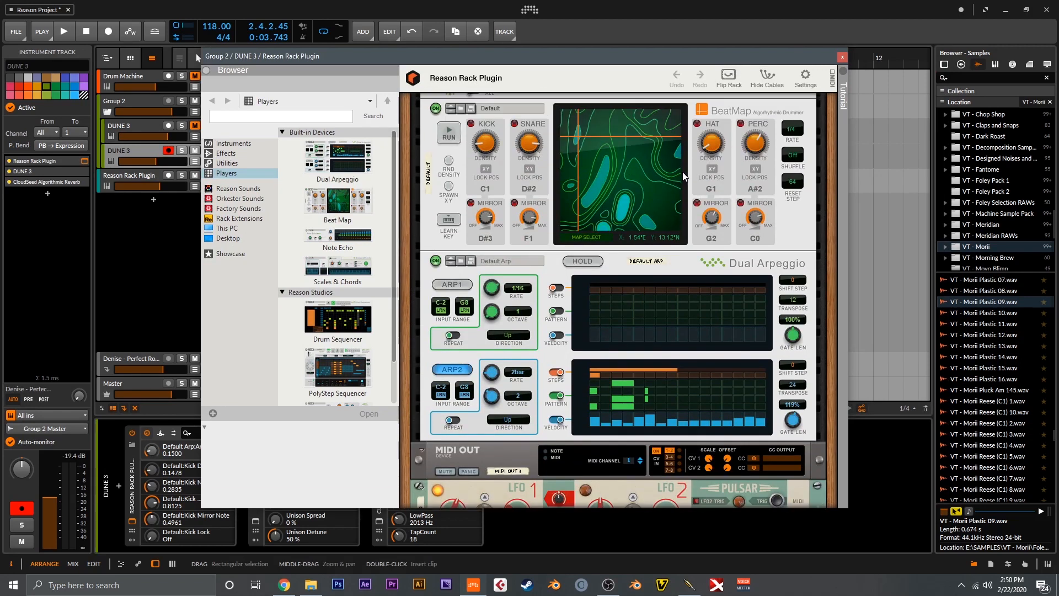
{"action": "left_click", "coordinate": [723, 84]}
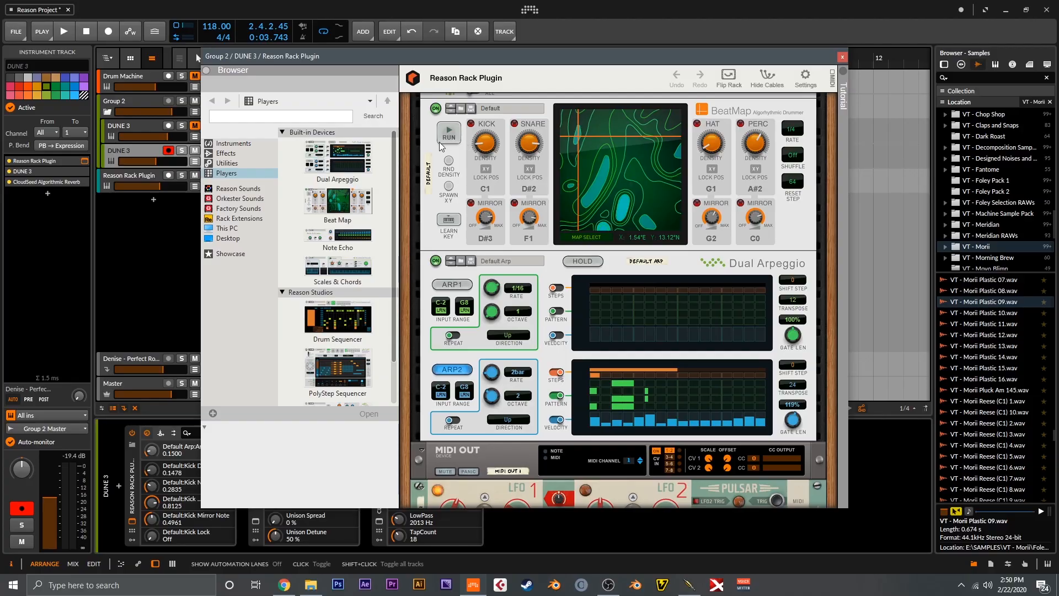
{"action": "left_click", "coordinate": [439, 140]}
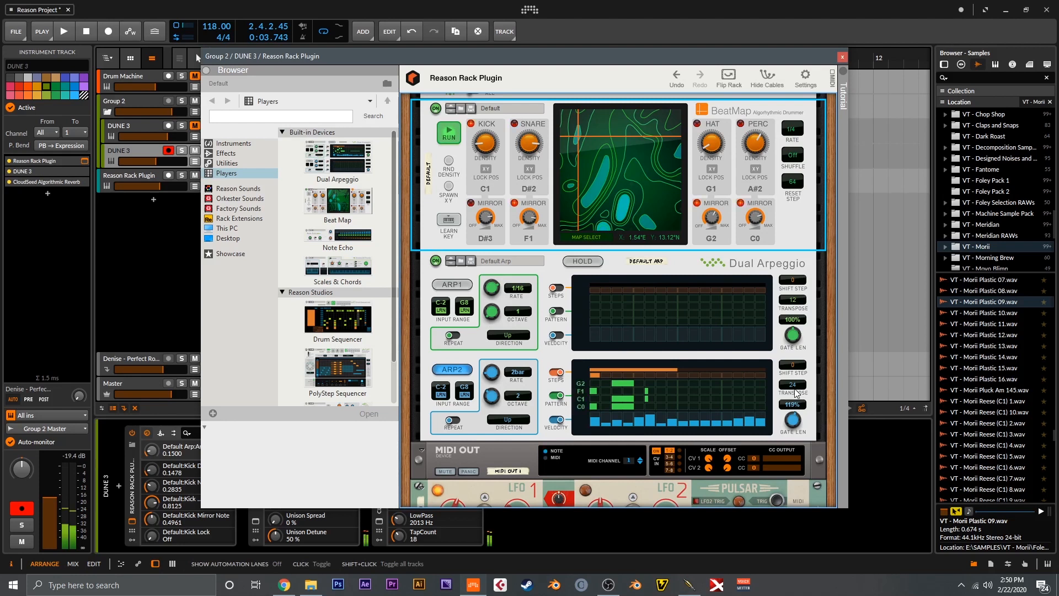
Inspect the three oscillators of the second track's DUNE 3 synth and close its window.
{"action": "left_click", "coordinate": [84, 171]}
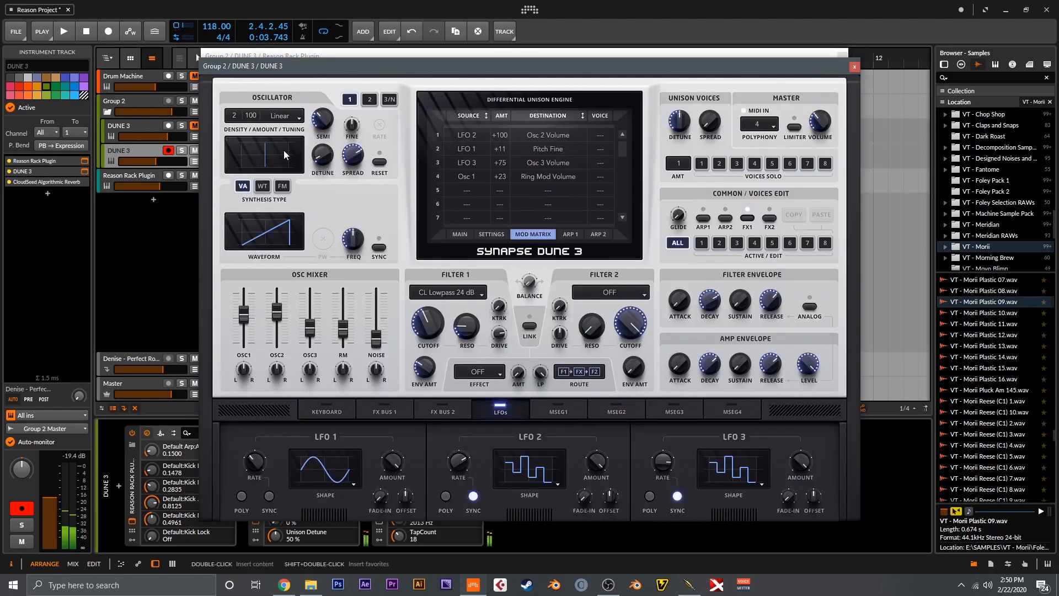
{"action": "left_click", "coordinate": [372, 103]}
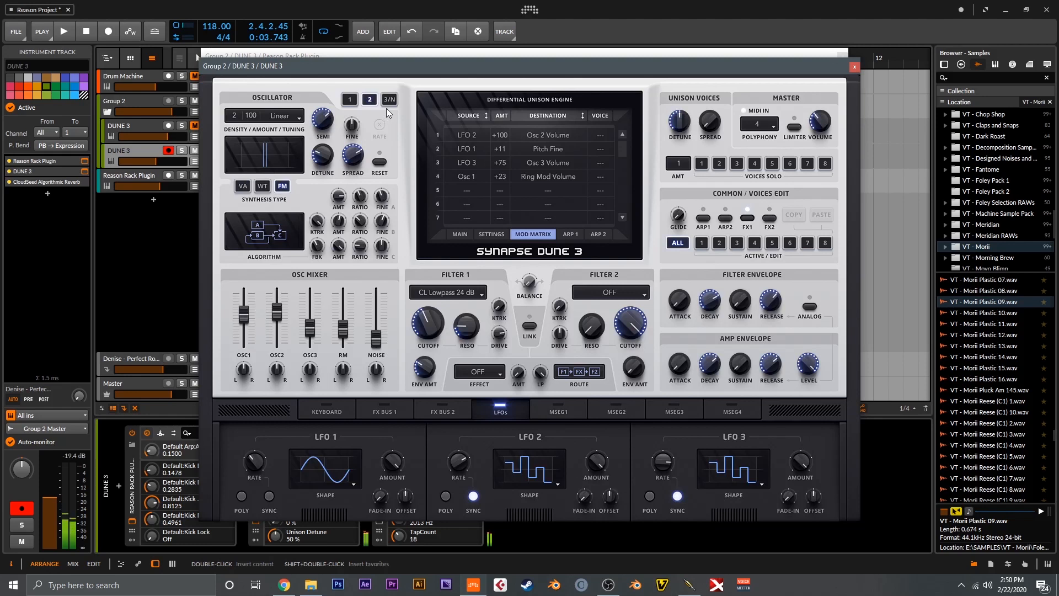
{"action": "left_click", "coordinate": [388, 103]}
{"action": "left_click", "coordinate": [351, 100]}
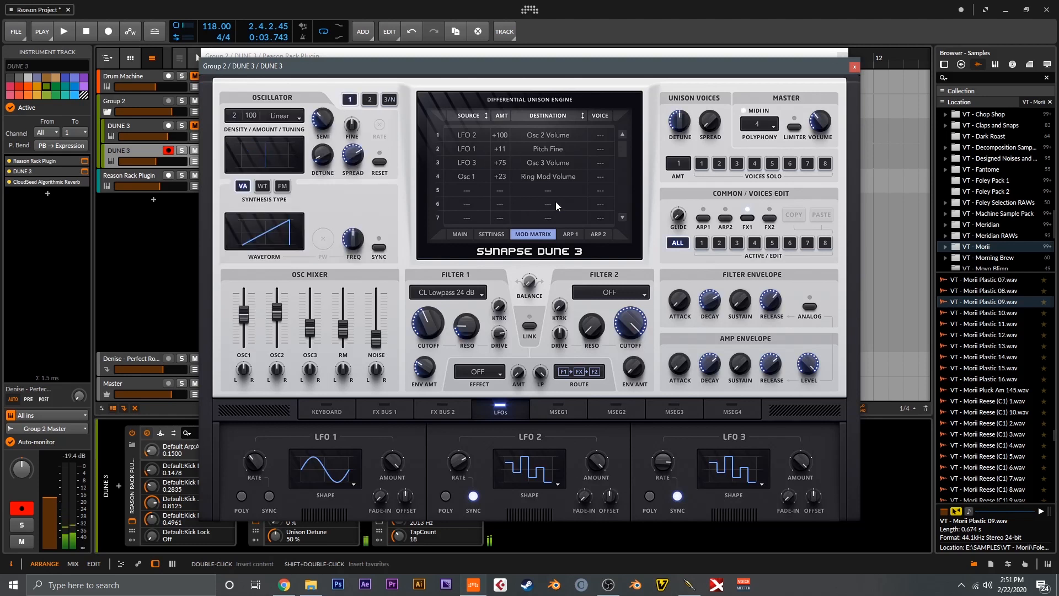
{"action": "left_click", "coordinate": [854, 67]}
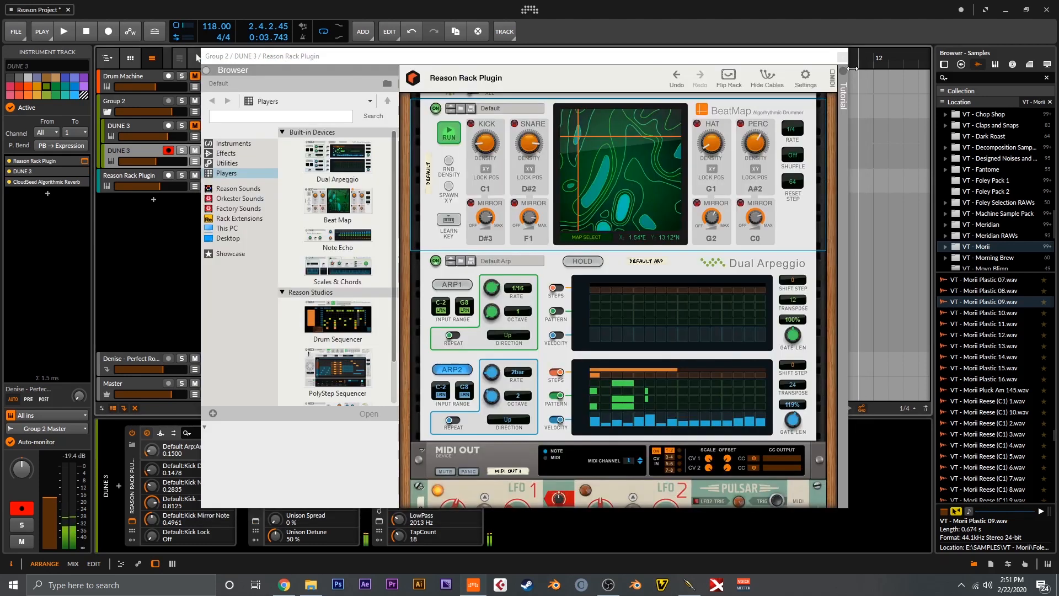
Close the rack window to check the CloudSeed reverb, and briefly reopen the second DUNE 3 track's Reason Rack Plugin.
{"action": "left_click", "coordinate": [835, 57]}
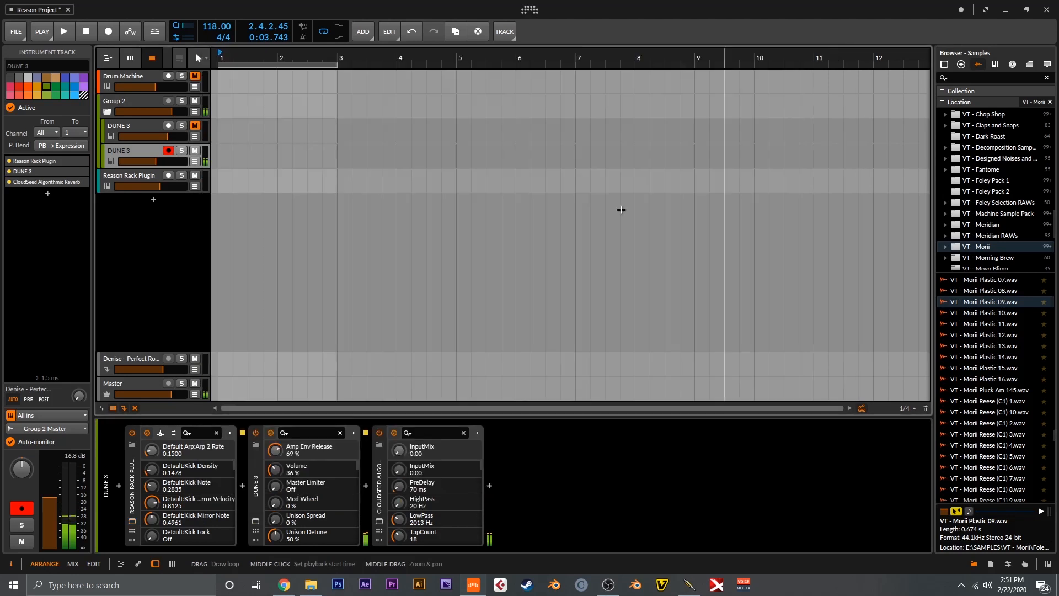
{"action": "left_click", "coordinate": [379, 522]}
{"action": "left_click", "coordinate": [379, 521]}
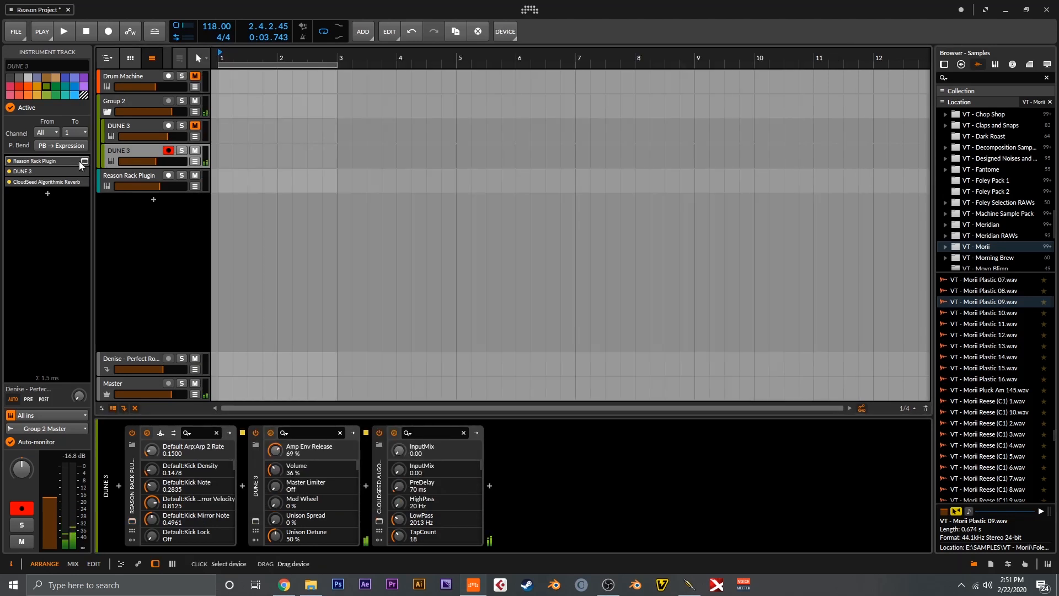
{"action": "left_click", "coordinate": [85, 160]}
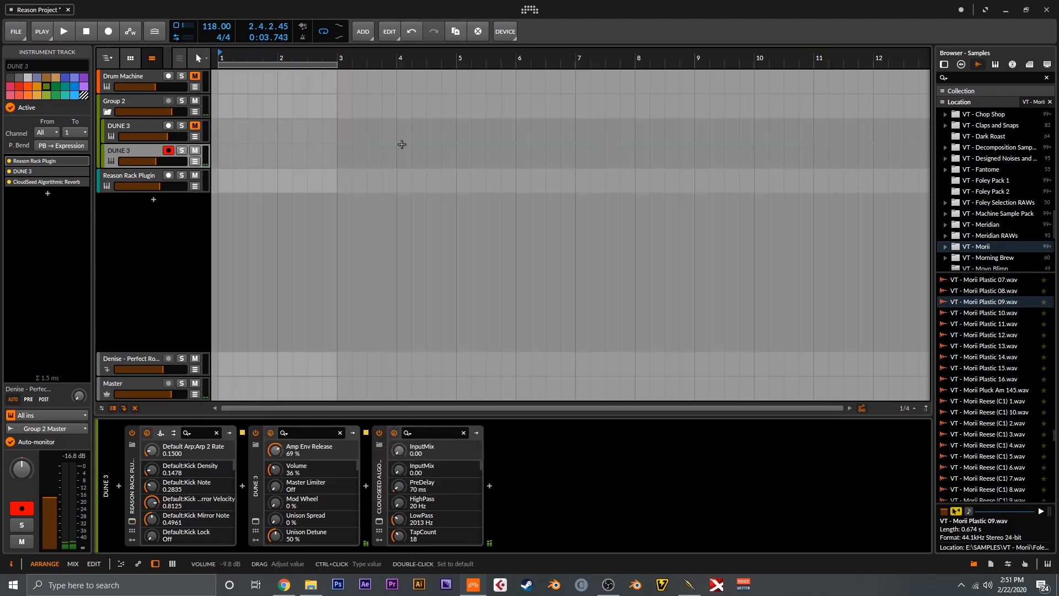
{"action": "left_click", "coordinate": [842, 57]}
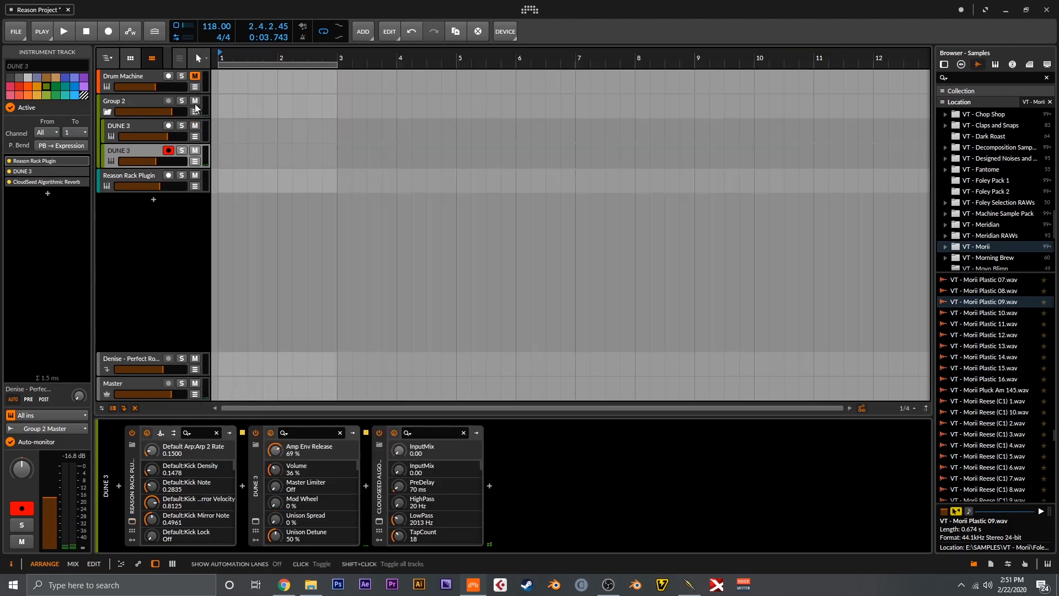
Start playback with both DUNE 3 tracks audible and mute the separate Reason Rack Plugin track.
{"action": "key", "text": "space"}
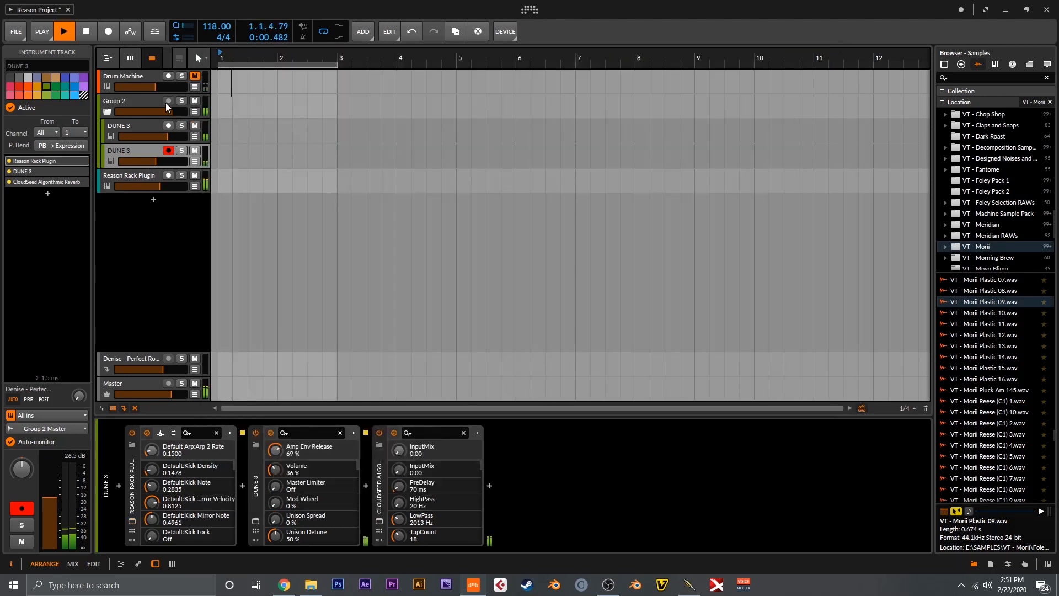
{"action": "left_click", "coordinate": [195, 175]}
{"action": "left_click", "coordinate": [144, 174]}
Open the first DUNE 3 track's Reason Rack Plugin and spawn a new XY position in its Beat Map.
{"action": "left_click", "coordinate": [142, 136]}
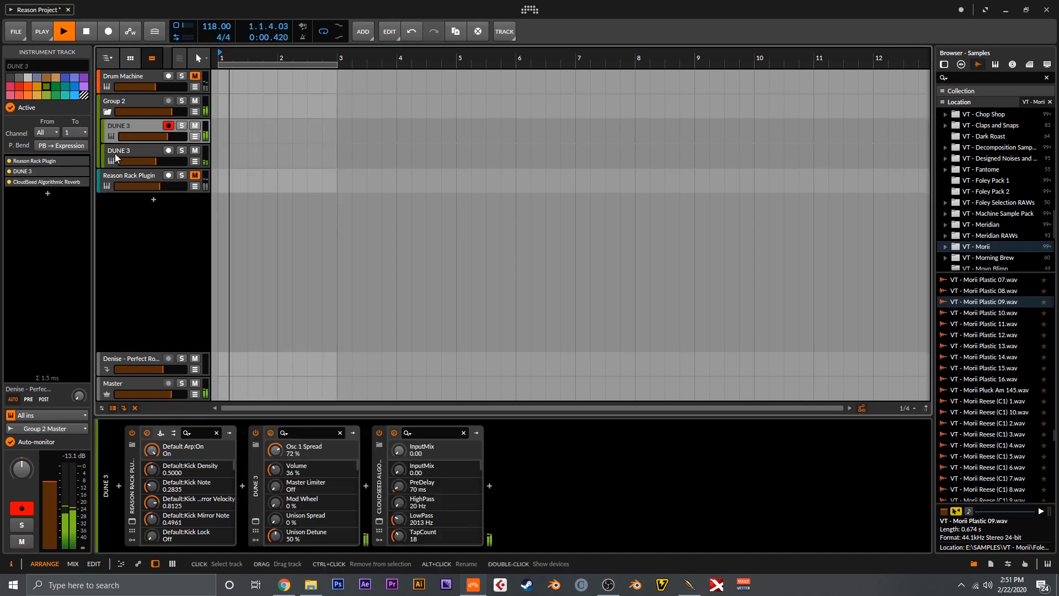
{"action": "left_click", "coordinate": [85, 160]}
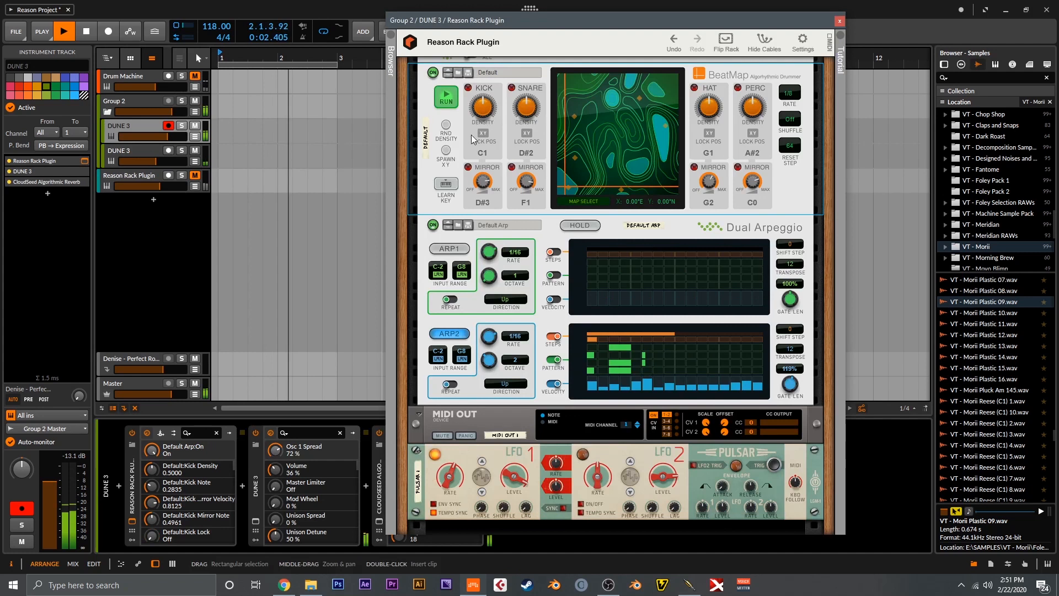
{"action": "left_click", "coordinate": [447, 150]}
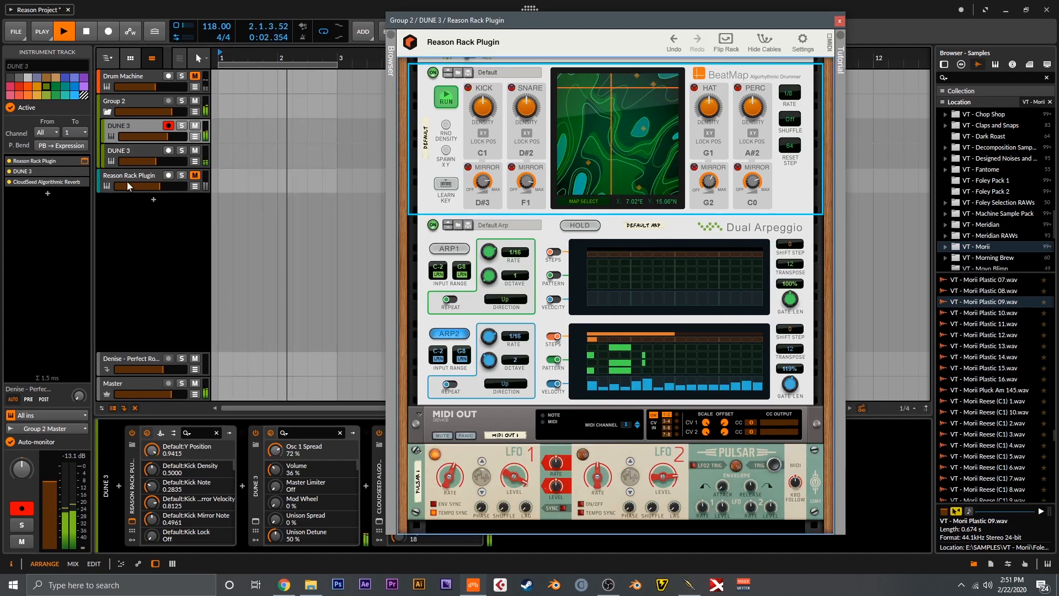
Open the second DUNE 3 track's Reason Rack Plugin, collapse its browser, and arrange both rack windows side by side.
{"action": "left_click", "coordinate": [132, 156]}
{"action": "left_click", "coordinate": [85, 161]}
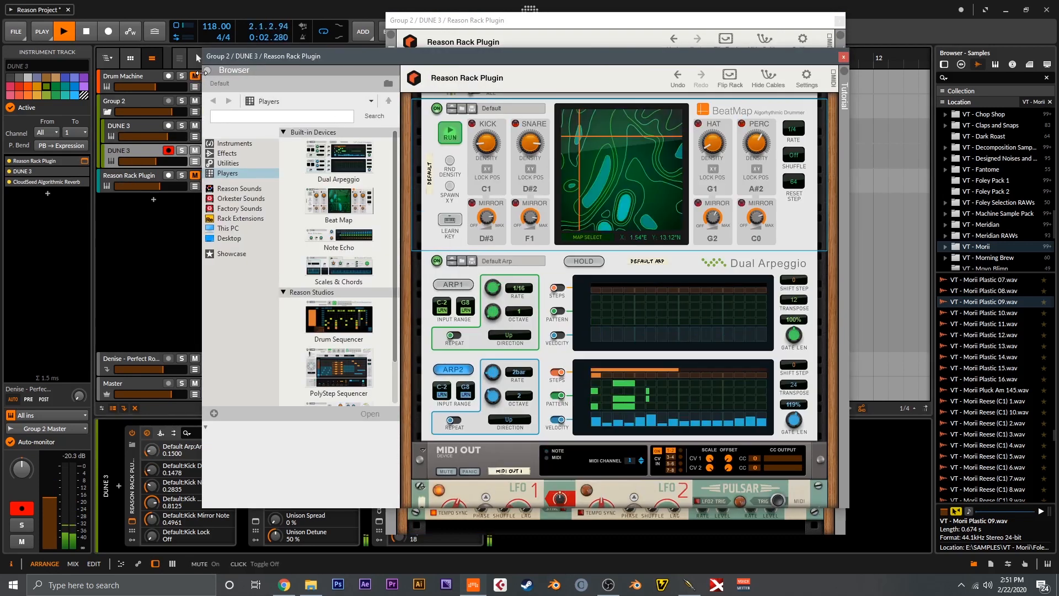
{"action": "left_click", "coordinate": [206, 70]}
{"action": "left_click_drag", "start_coordinate": [207, 56], "coordinate": [10, 59]}
{"action": "left_click_drag", "start_coordinate": [552, 27], "coordinate": [618, 36]}
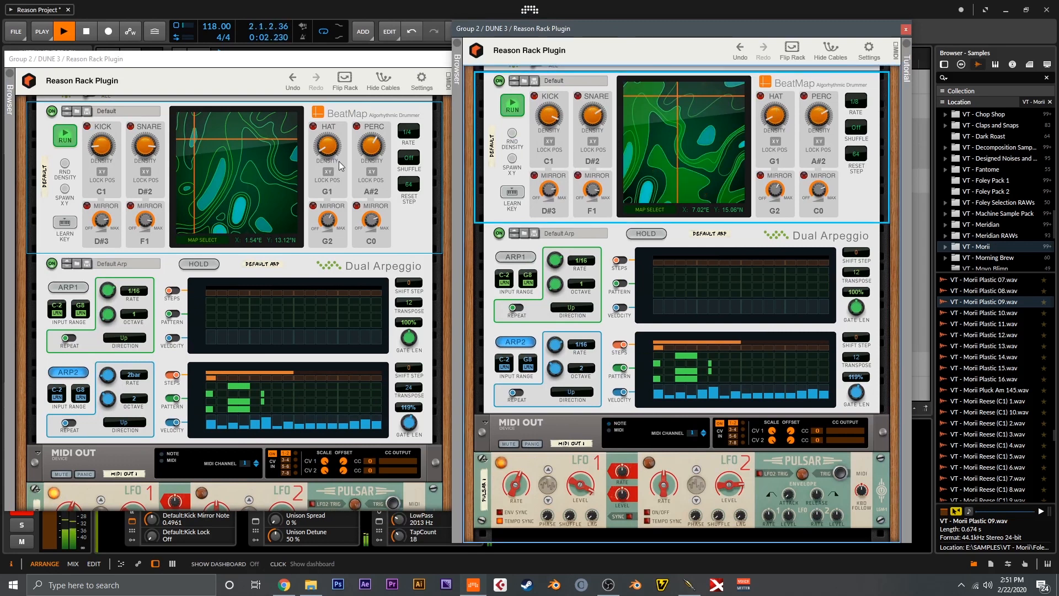
Spawn new XY positions alternately in both Beat Maps, and randomize the densities in the second DUNE 3 track's Beat Map.
{"action": "left_click", "coordinate": [66, 189]}
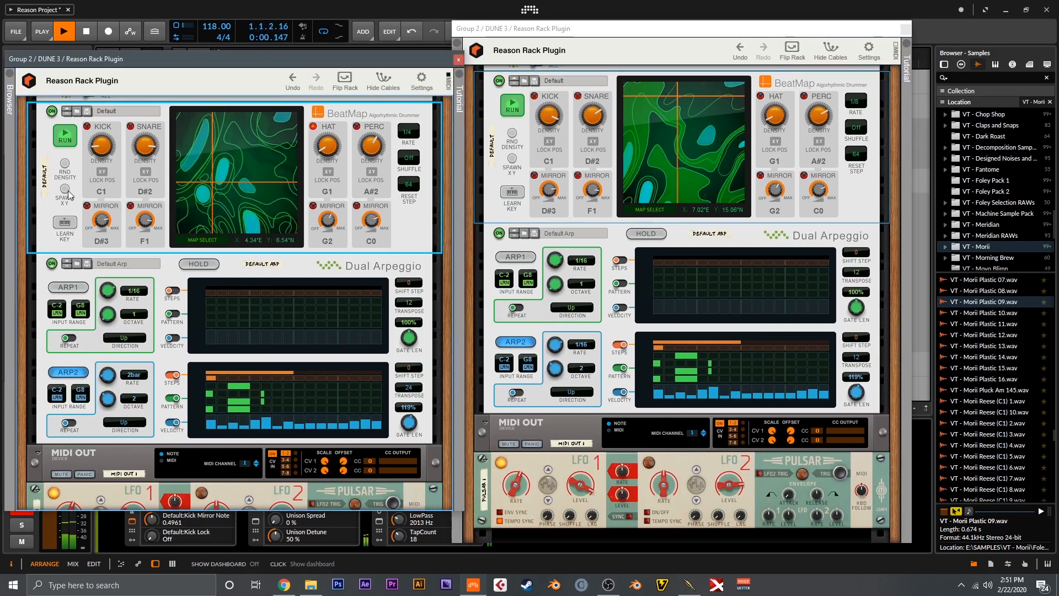
{"action": "left_click", "coordinate": [512, 159]}
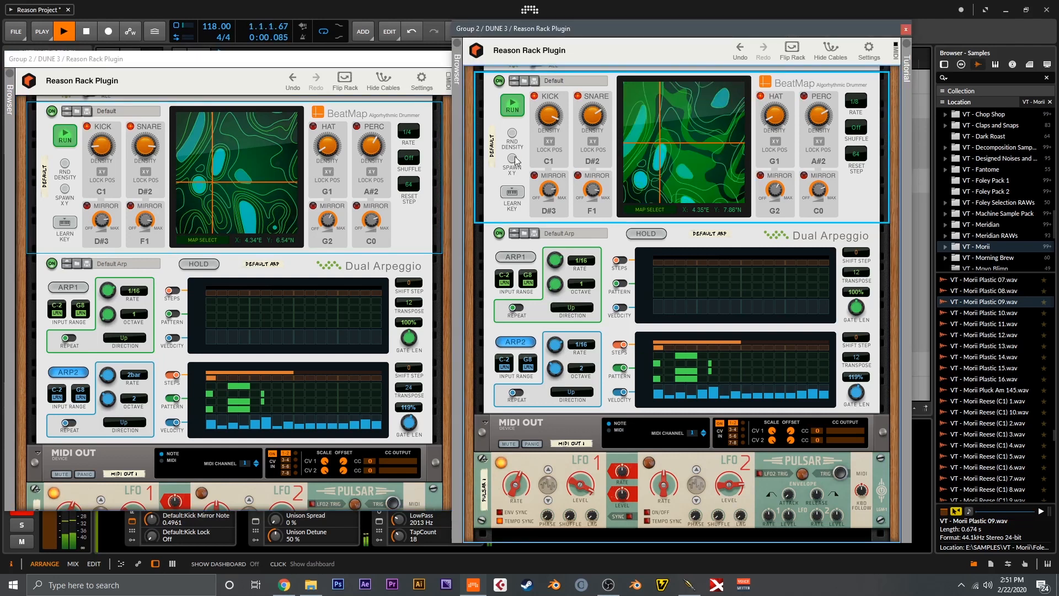
{"action": "left_click", "coordinate": [65, 189]}
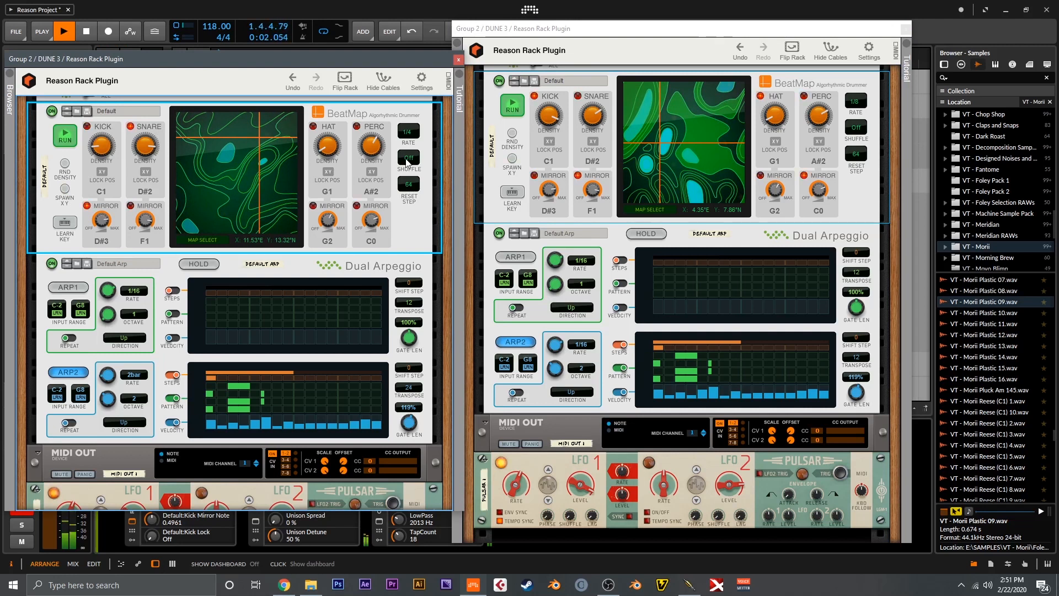
{"action": "left_click", "coordinate": [513, 159]}
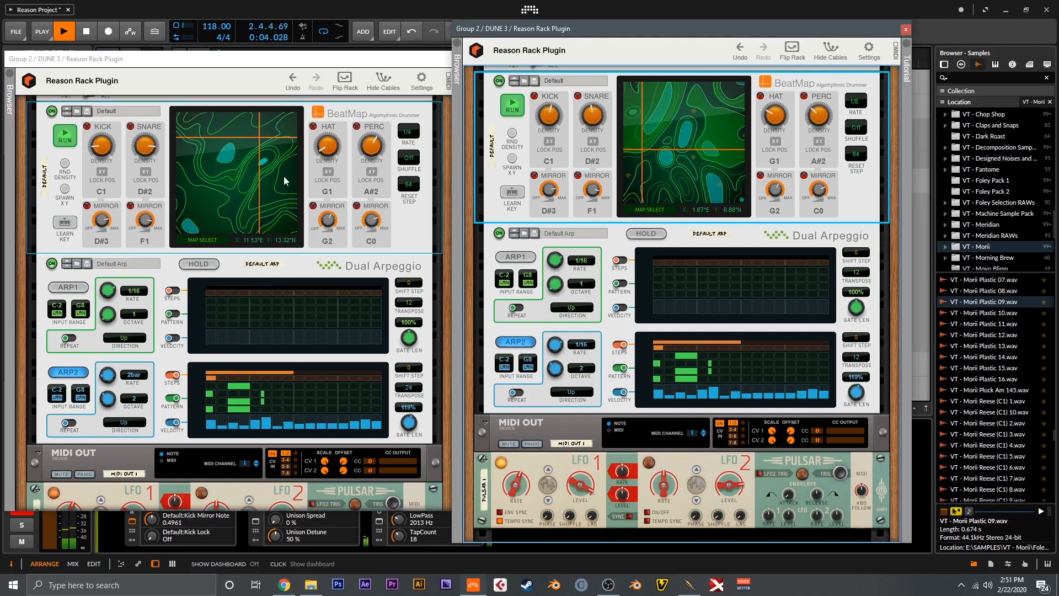
{"action": "left_click", "coordinate": [64, 166]}
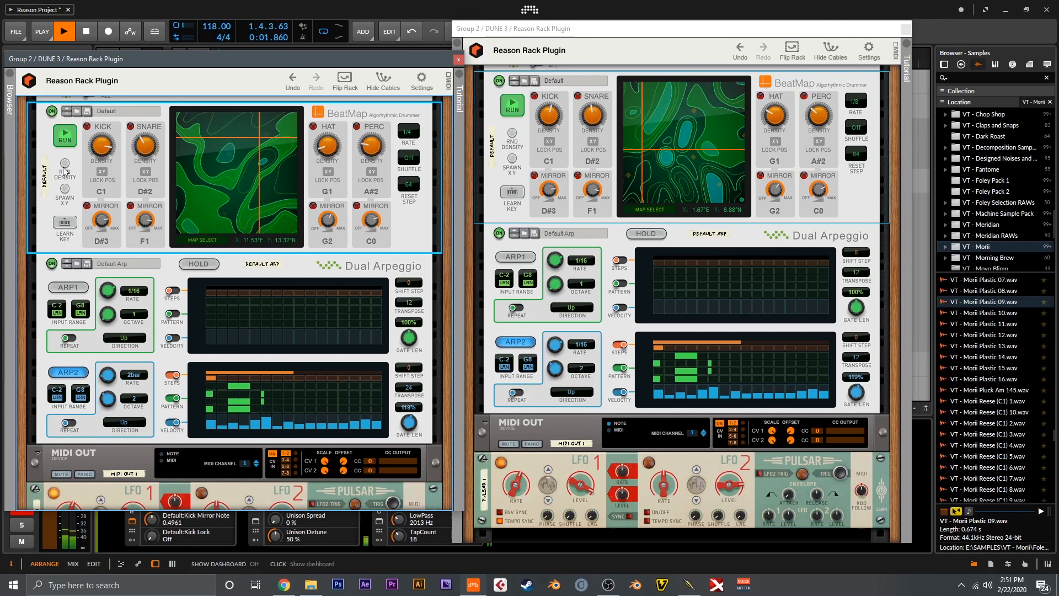
{"action": "left_click", "coordinate": [458, 59]}
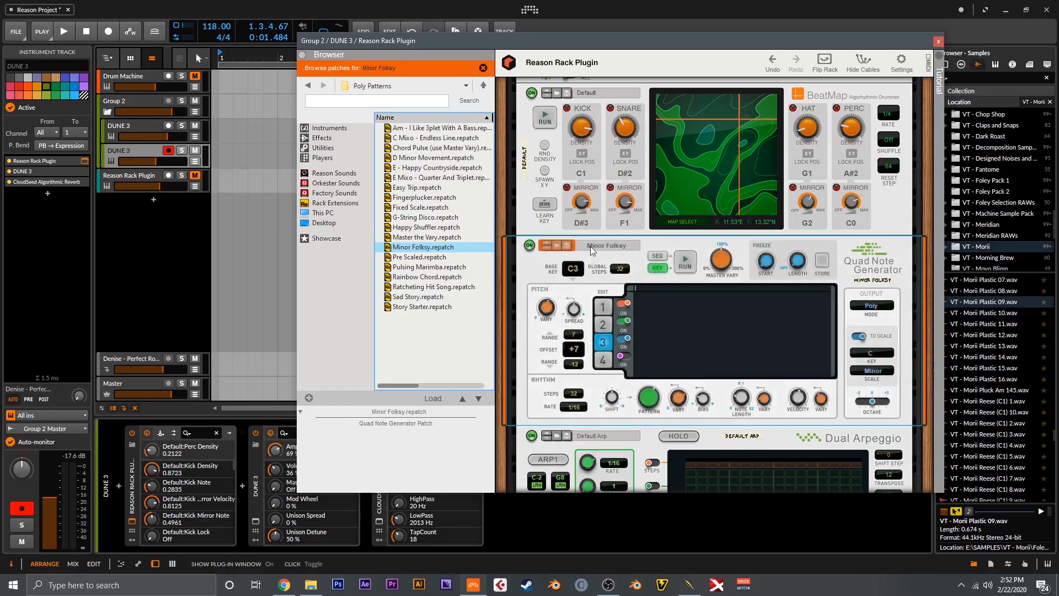
Turn off Beat Map and set the Quad Note Generator's output scale to Minor Pentatonic.
{"action": "scroll", "coordinate": [574, 226], "scroll_direction": "up", "scroll_amount": 1}
{"action": "left_click", "coordinate": [531, 127]}
{"action": "scroll", "coordinate": [586, 260], "scroll_direction": "down", "scroll_amount": 3}
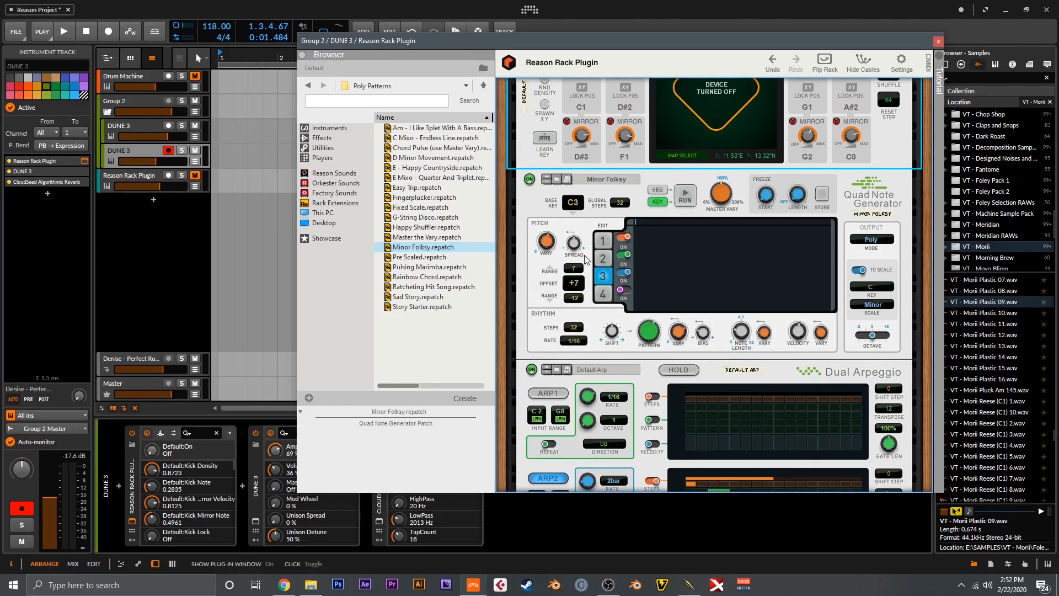
{"action": "left_click", "coordinate": [870, 305]}
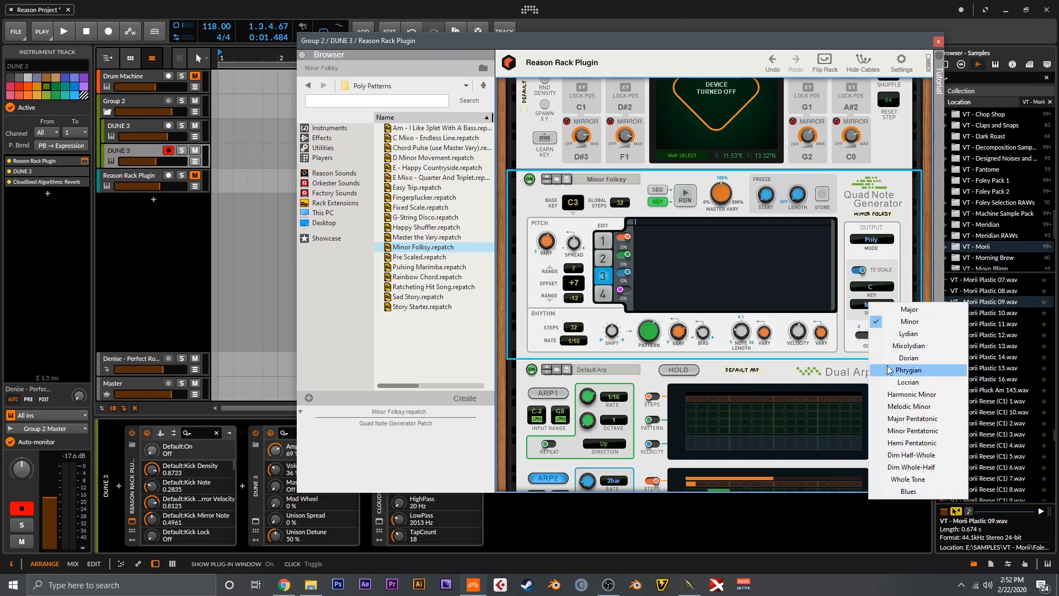
{"action": "left_click", "coordinate": [927, 438]}
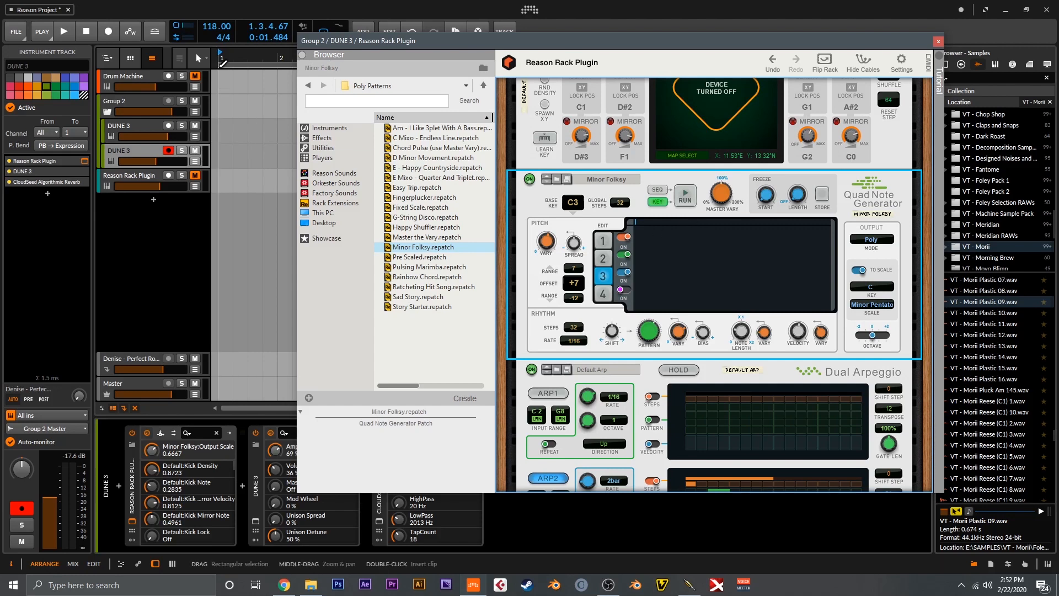
Play the project from bar 1 with the Quad Note Generator running in SEQ mode, and stop playback after the audition.
{"action": "left_click", "coordinate": [223, 63]}
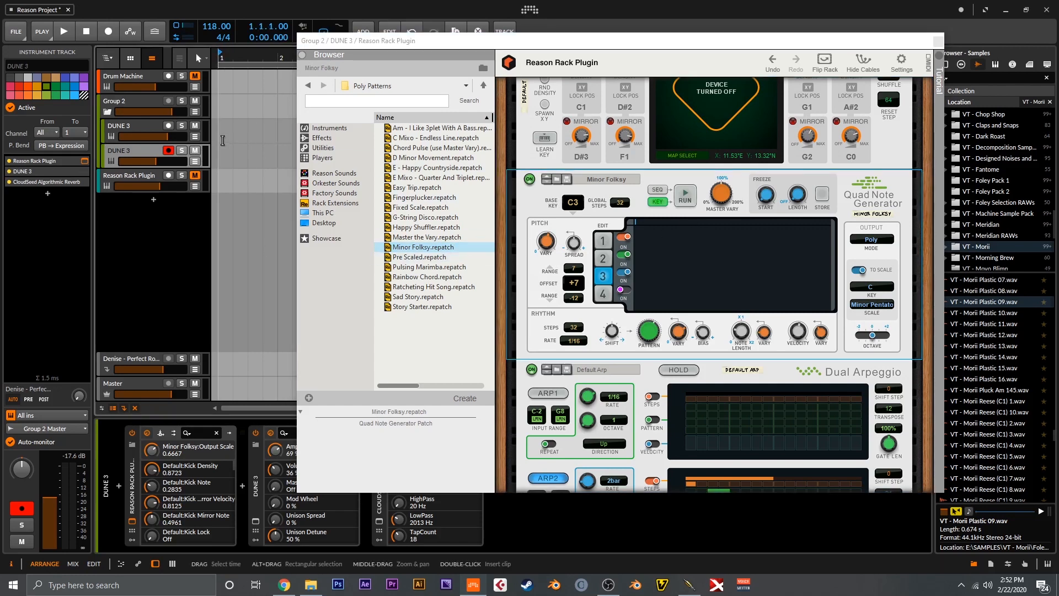
{"action": "key", "text": "space"}
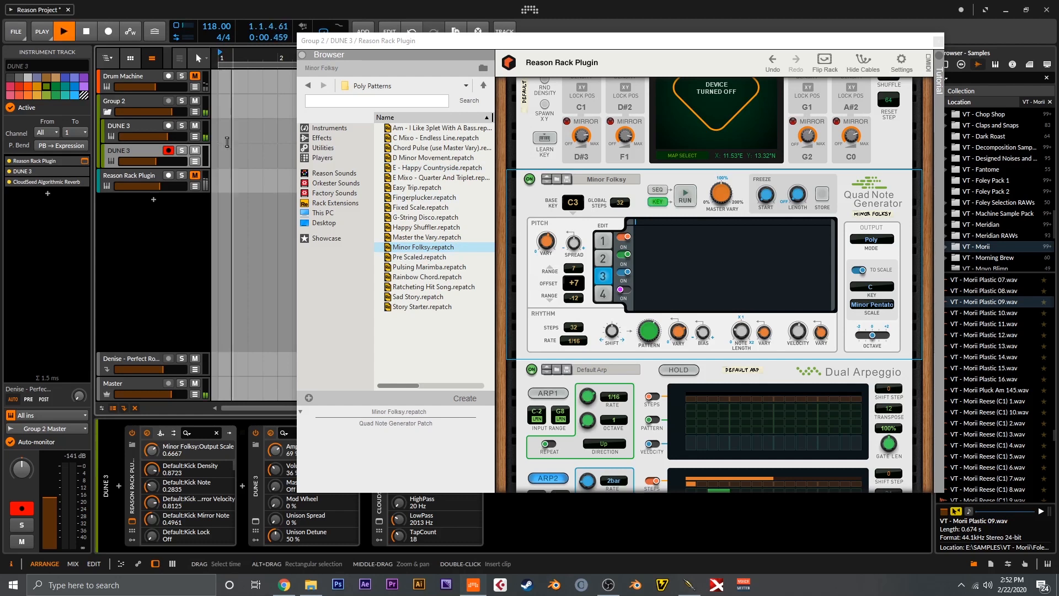
{"action": "left_click", "coordinate": [673, 193]}
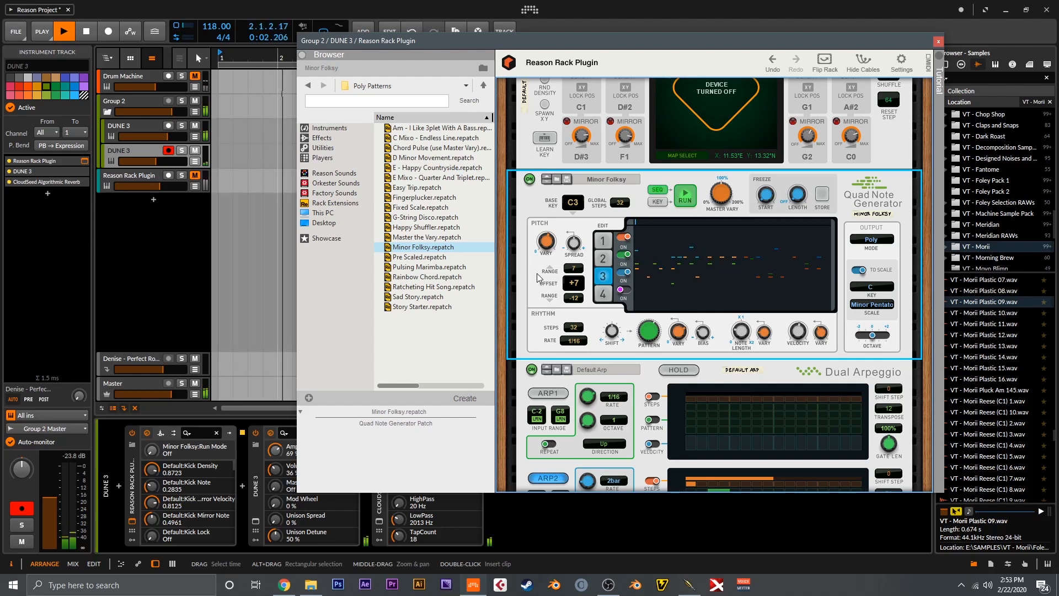
{"action": "key", "text": "space"}
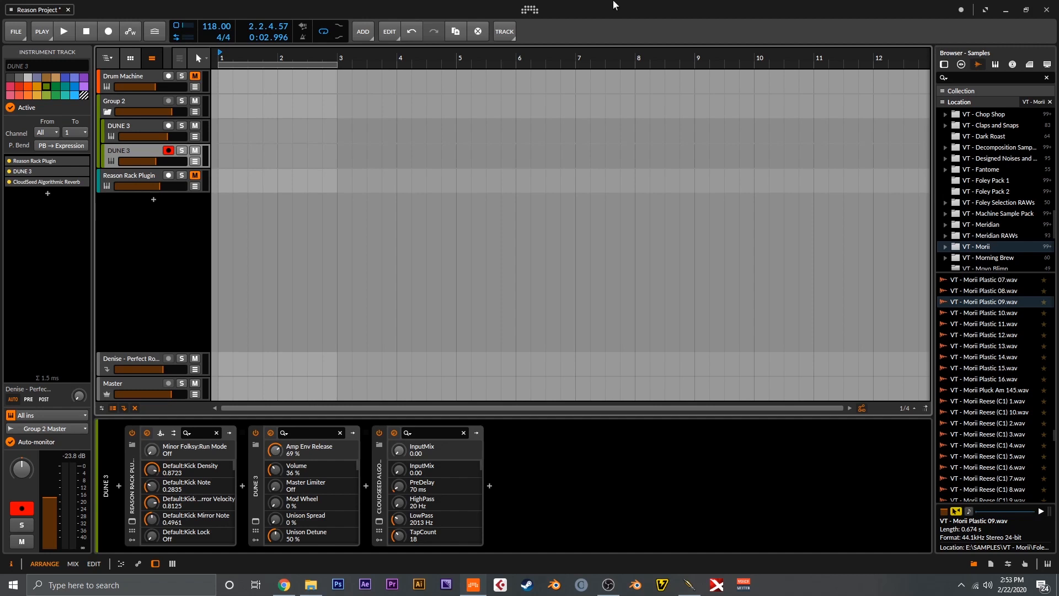
Unmute the Drum Machine track, collapse Group 2, and open the Drum Machine's Reason Rack Plugin window.
{"action": "left_click", "coordinate": [147, 78]}
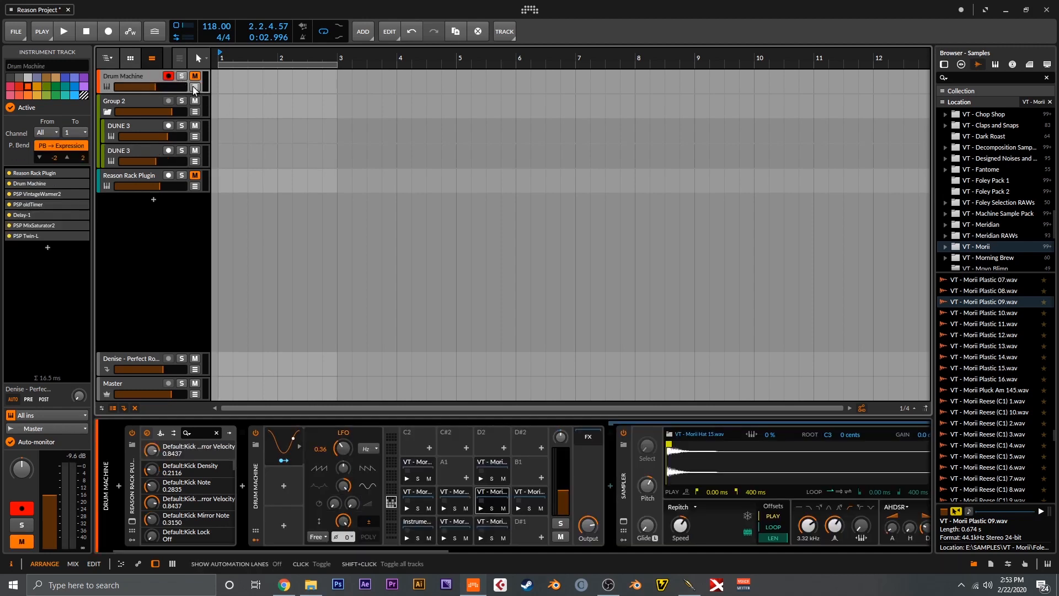
{"action": "left_click", "coordinate": [109, 113]}
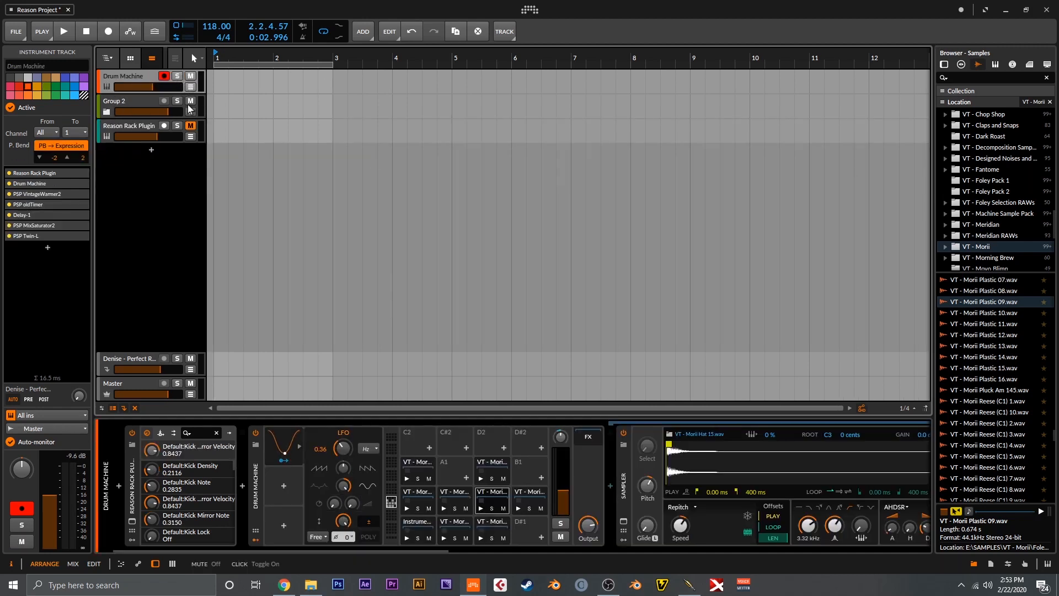
{"action": "left_click", "coordinate": [84, 173]}
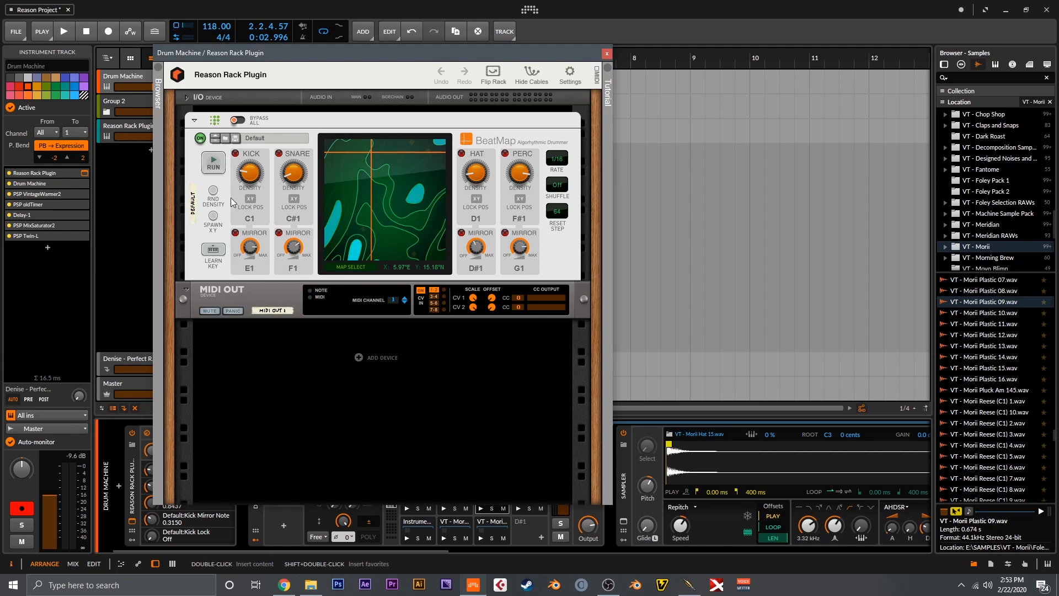
Close the Drum Machine's Reason Rack Plugin window, select the Instrument Layer pad in the Drum Machine, and start playback.
{"action": "left_click_drag", "start_coordinate": [439, 59], "coordinate": [587, 48]}
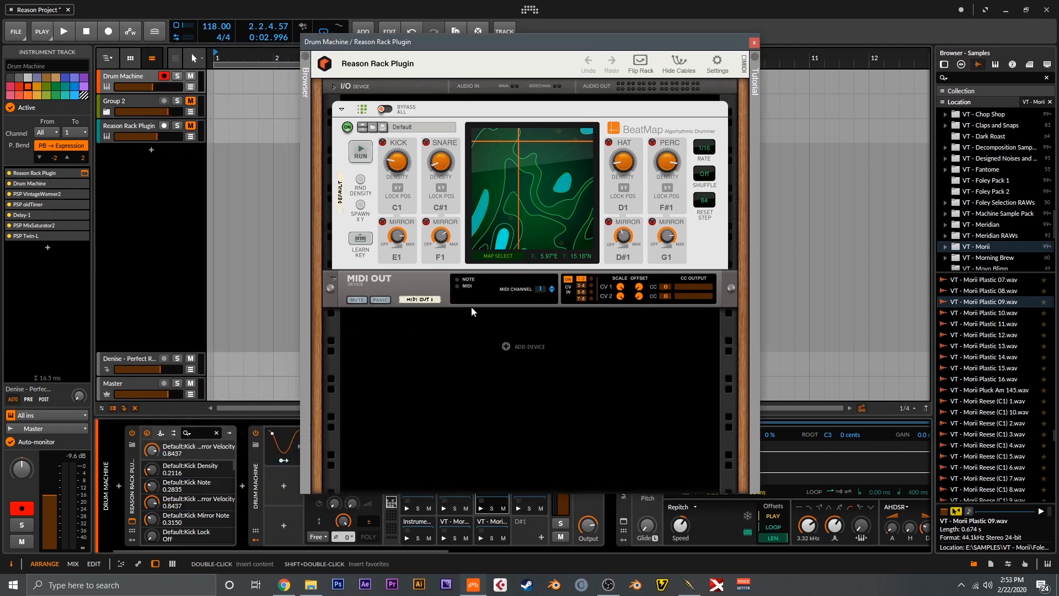
{"action": "left_click", "coordinate": [754, 42]}
{"action": "left_click", "coordinate": [265, 489]}
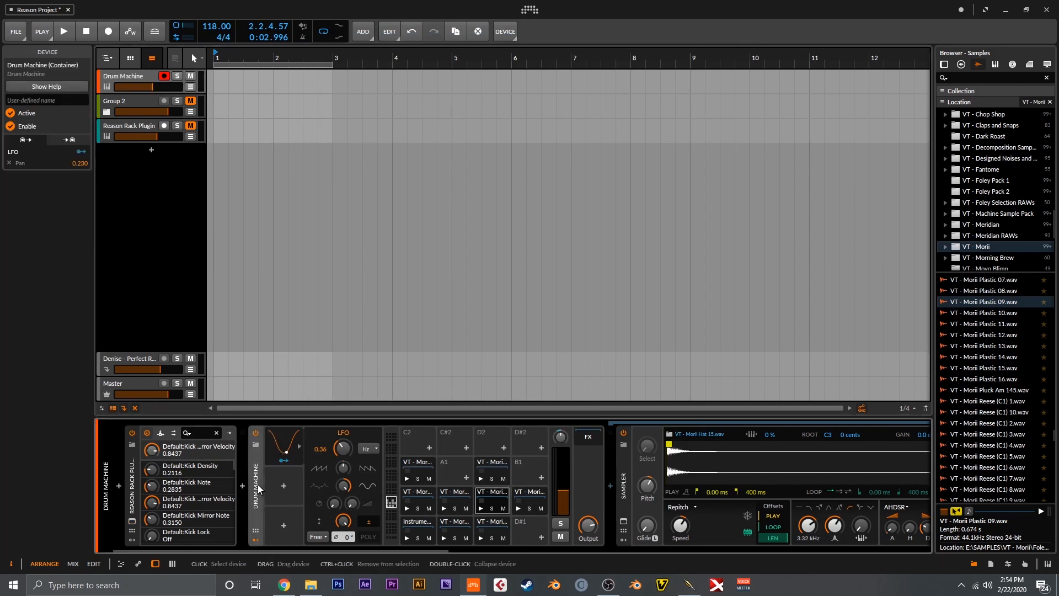
{"action": "left_click", "coordinate": [416, 522]}
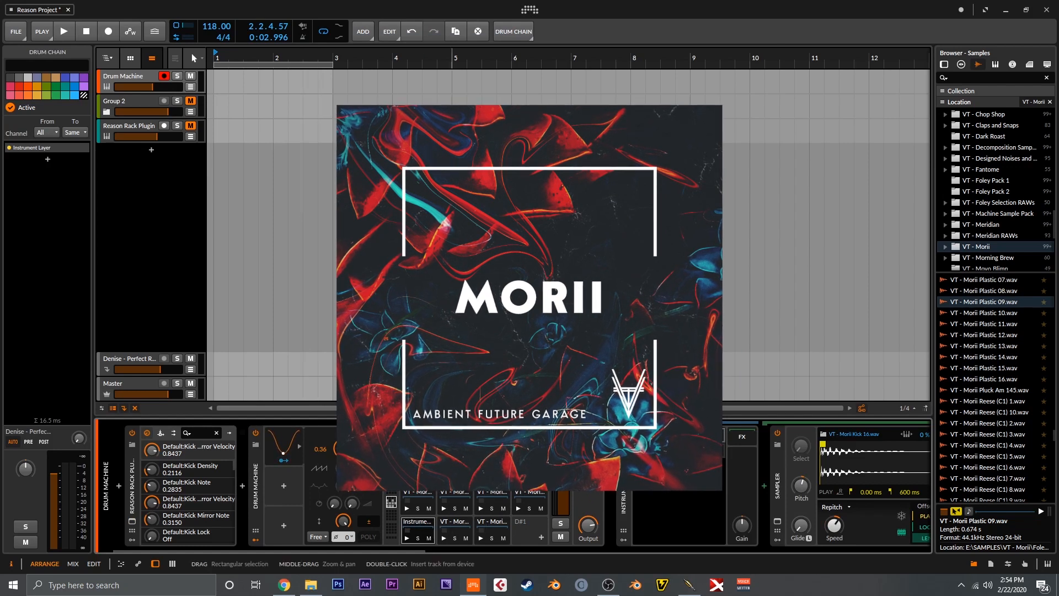
{"action": "key", "text": "space"}
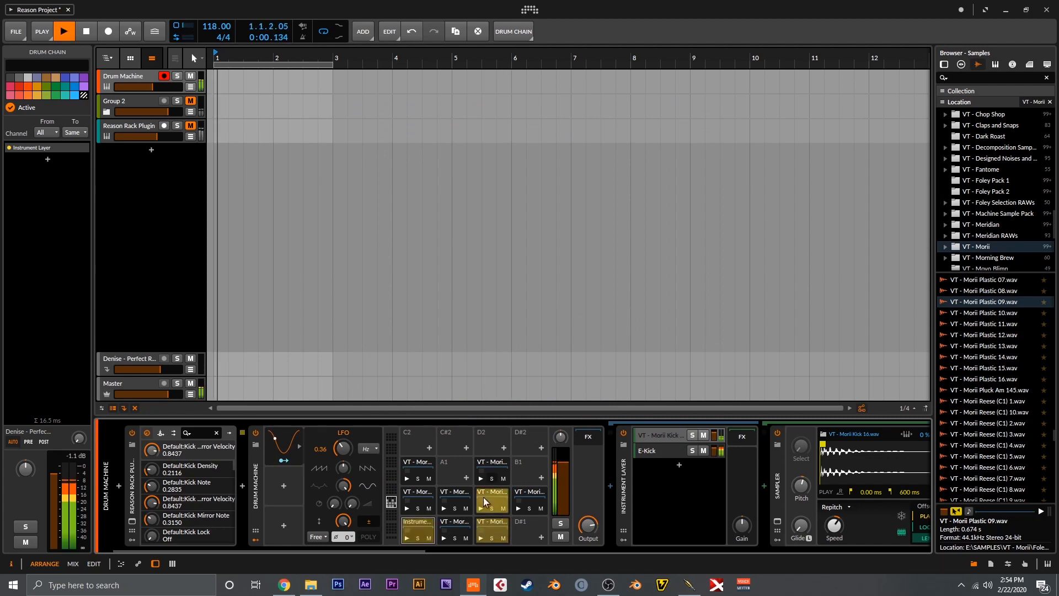
Examine the PSP VintageWarmer2 and PSP oldTimer interfaces in the Drum Machine's effect chain, and close both plug-in windows.
{"action": "left_click_drag", "start_coordinate": [387, 557], "coordinate": [725, 553]}
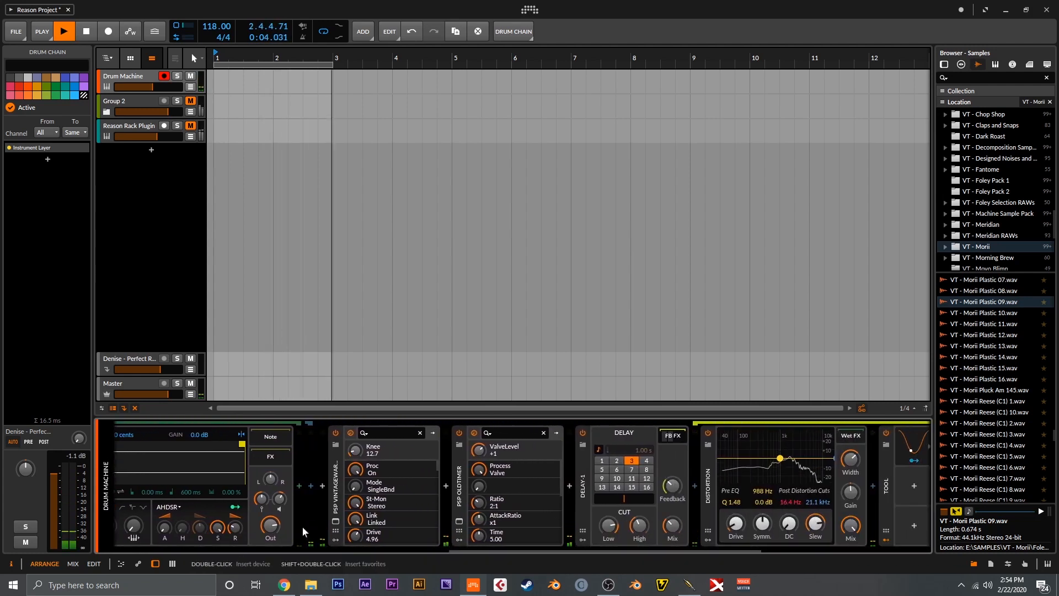
{"action": "left_click", "coordinate": [340, 508]}
{"action": "left_click", "coordinate": [336, 521]}
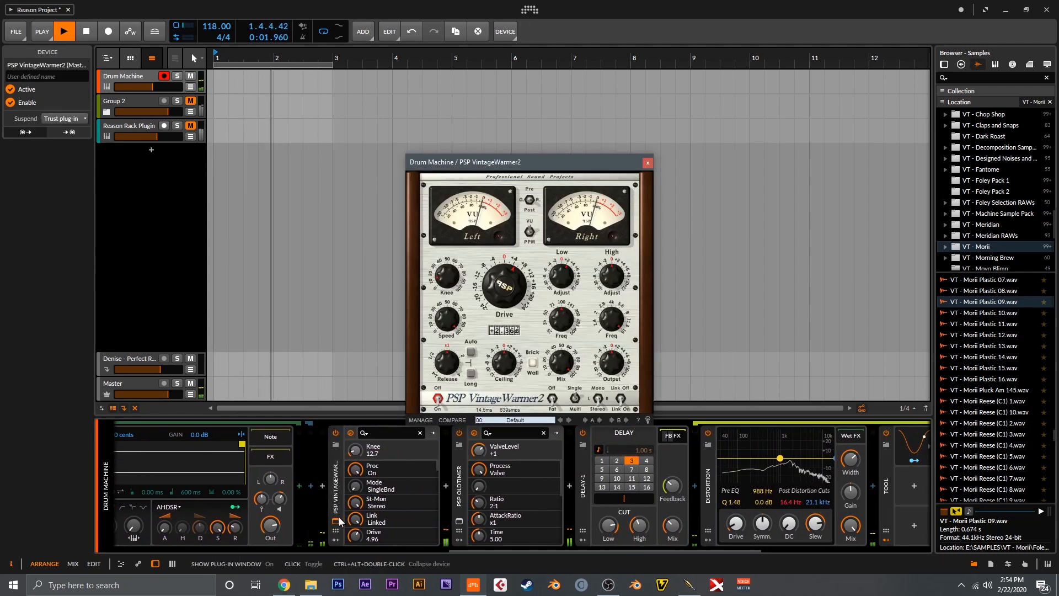
{"action": "left_click", "coordinate": [460, 521]}
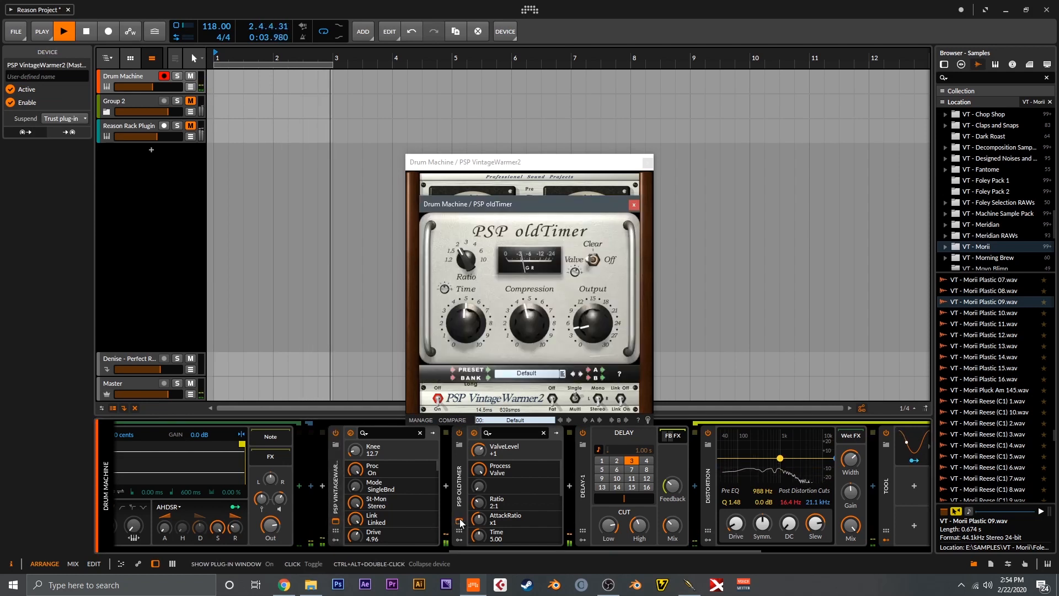
{"action": "left_click", "coordinate": [460, 521]}
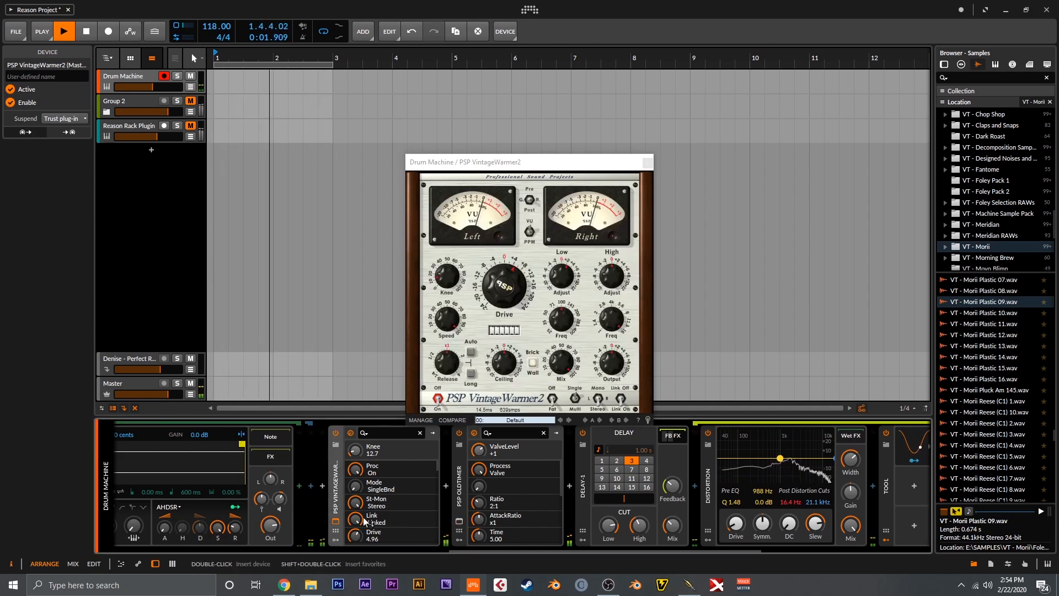
{"action": "left_click", "coordinate": [336, 520]}
Examine the PSP MixSaturator2 and PSP Twin-L interfaces at the end of the effect chain, and return to the kick's Sampler.
{"action": "scroll", "coordinate": [459, 485], "scroll_direction": "down", "scroll_amount": 5}
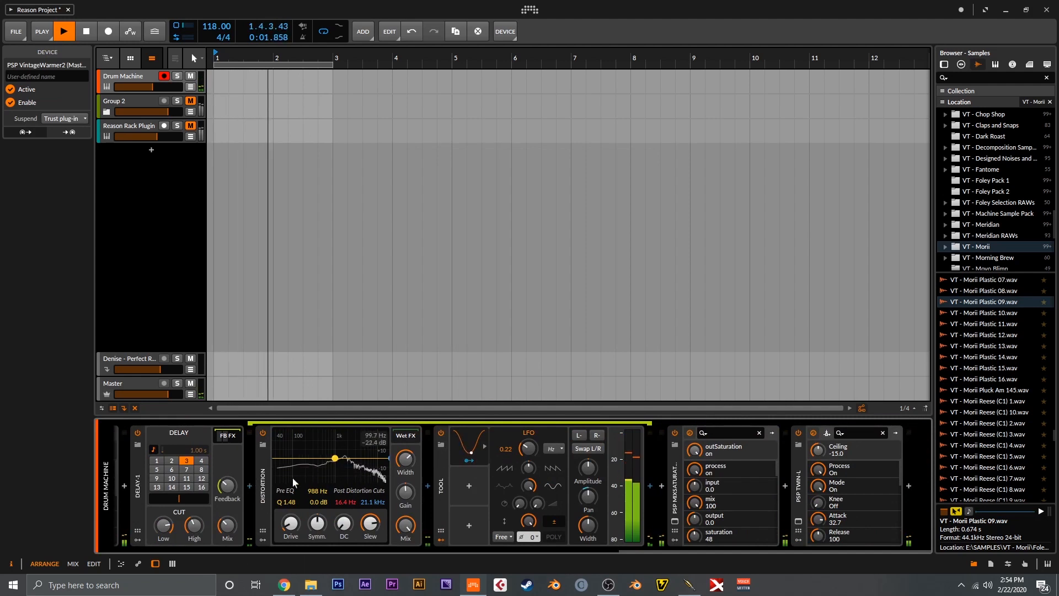
{"action": "left_click", "coordinate": [675, 521]}
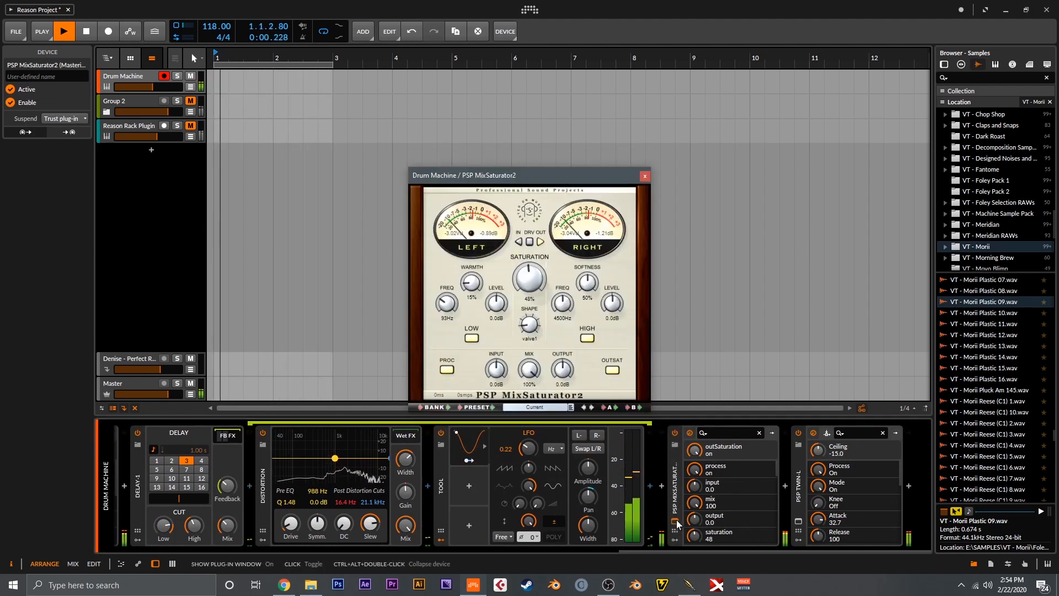
{"action": "left_click", "coordinate": [799, 521]}
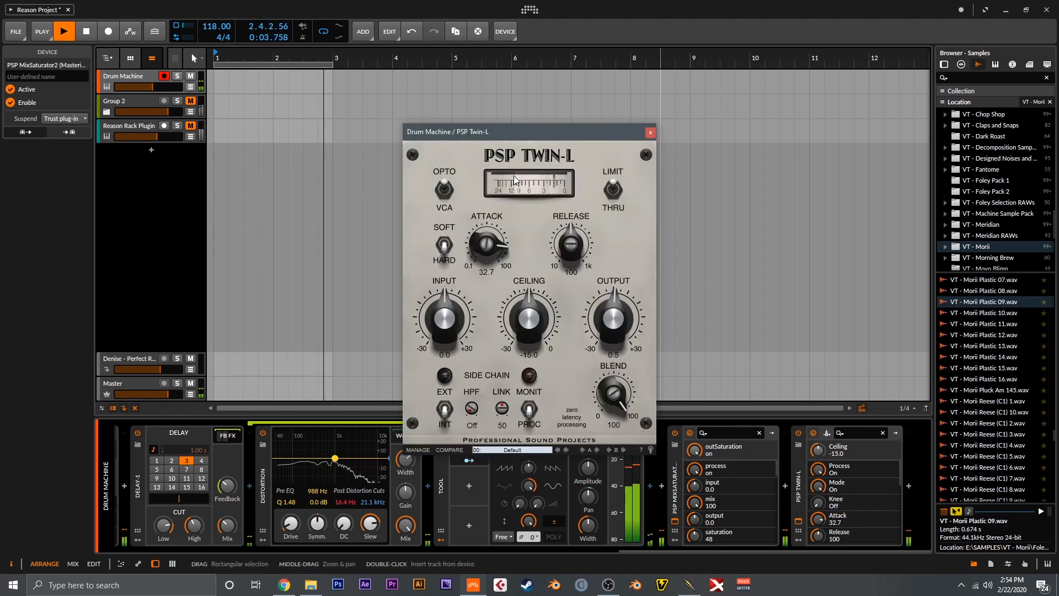
{"action": "left_click_drag", "start_coordinate": [525, 131], "coordinate": [823, 78]}
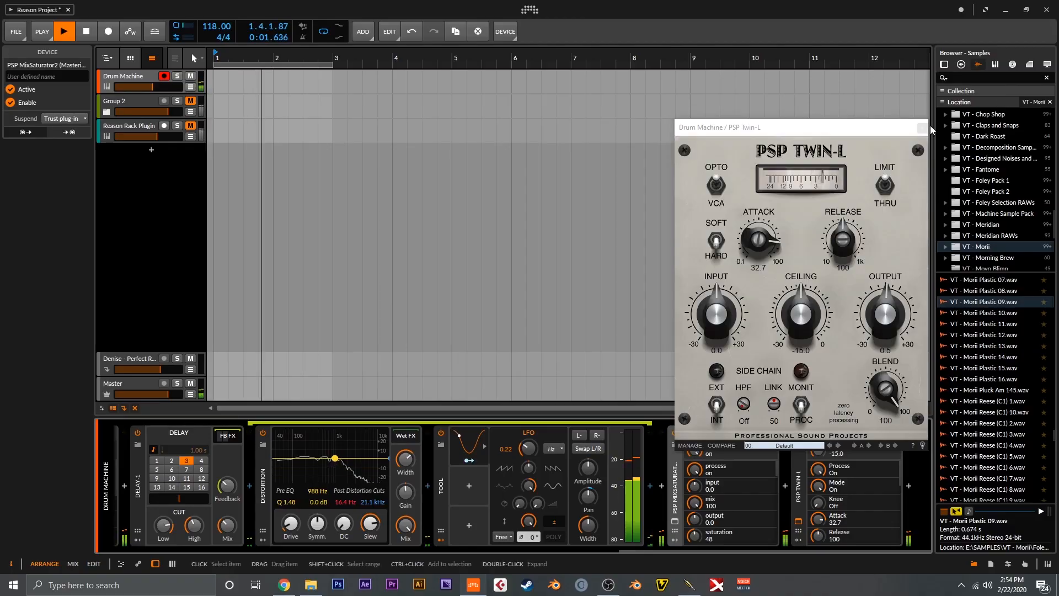
{"action": "left_click", "coordinate": [922, 127]}
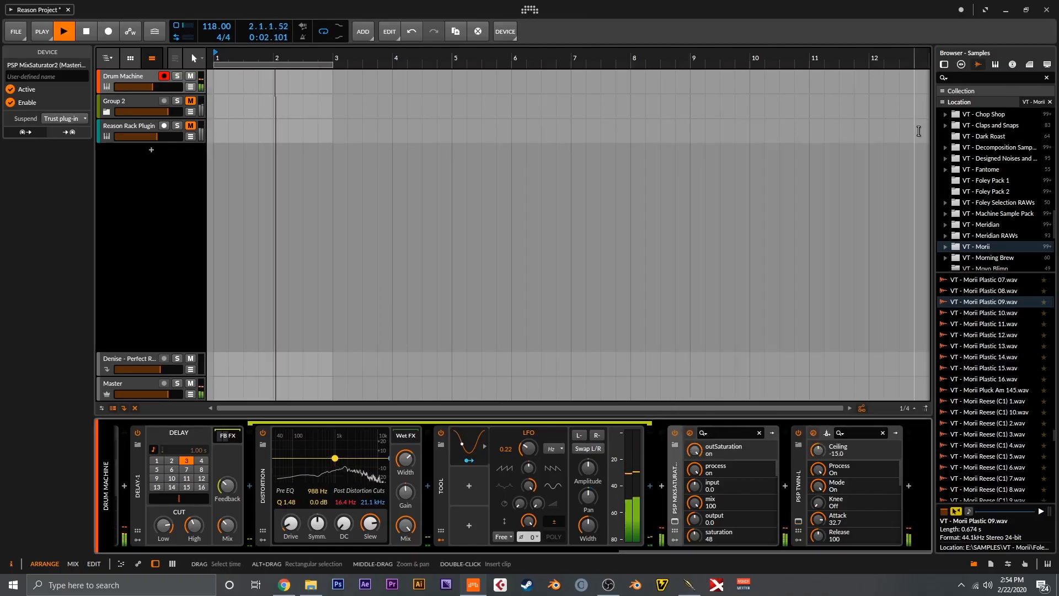
{"action": "left_click", "coordinate": [346, 552]}
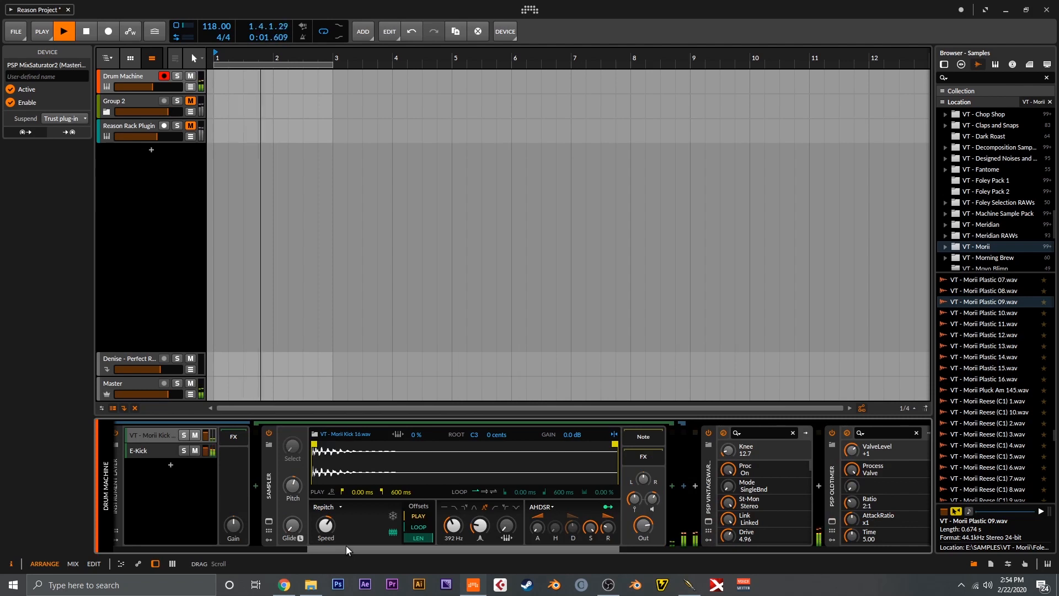
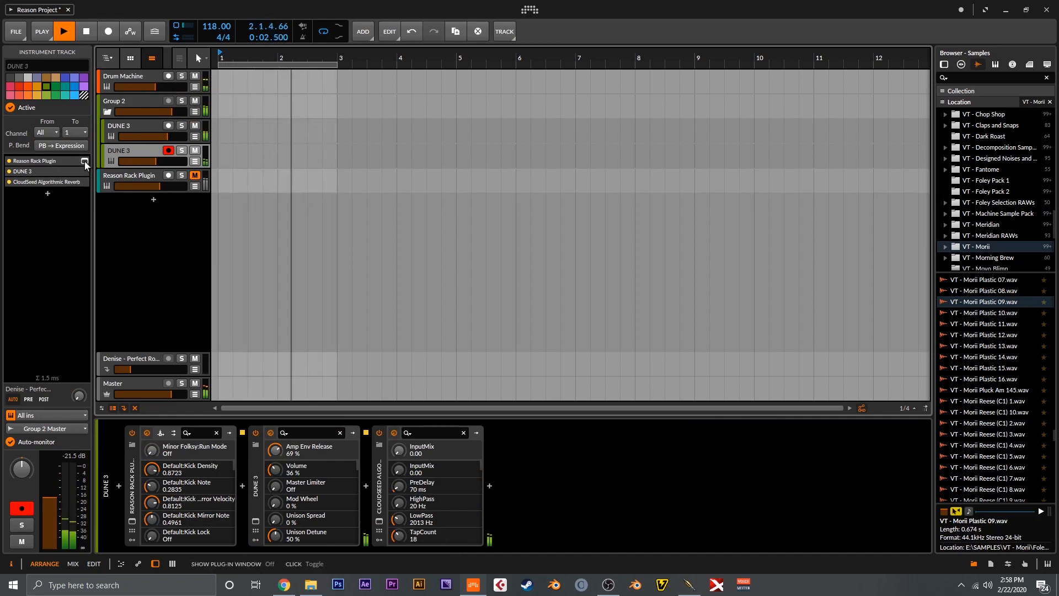
In the second DUNE 3 track's Quad Note Generator, set the pitch offset of line 3 to +11 and line 2 to -5.
{"action": "left_click", "coordinate": [84, 161]}
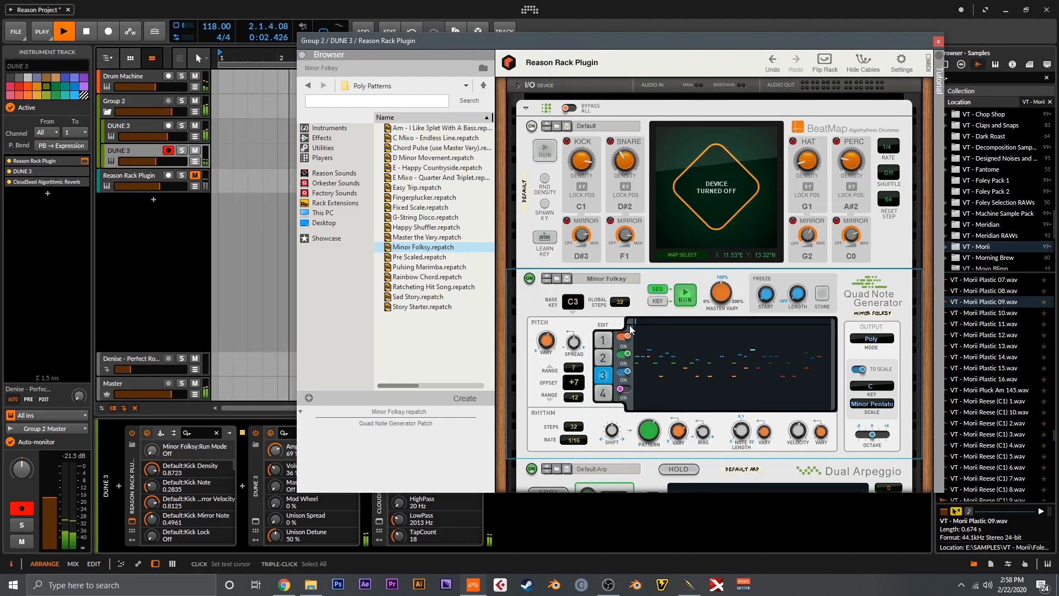
{"action": "left_click", "coordinate": [603, 343]}
{"action": "left_click", "coordinate": [602, 358]}
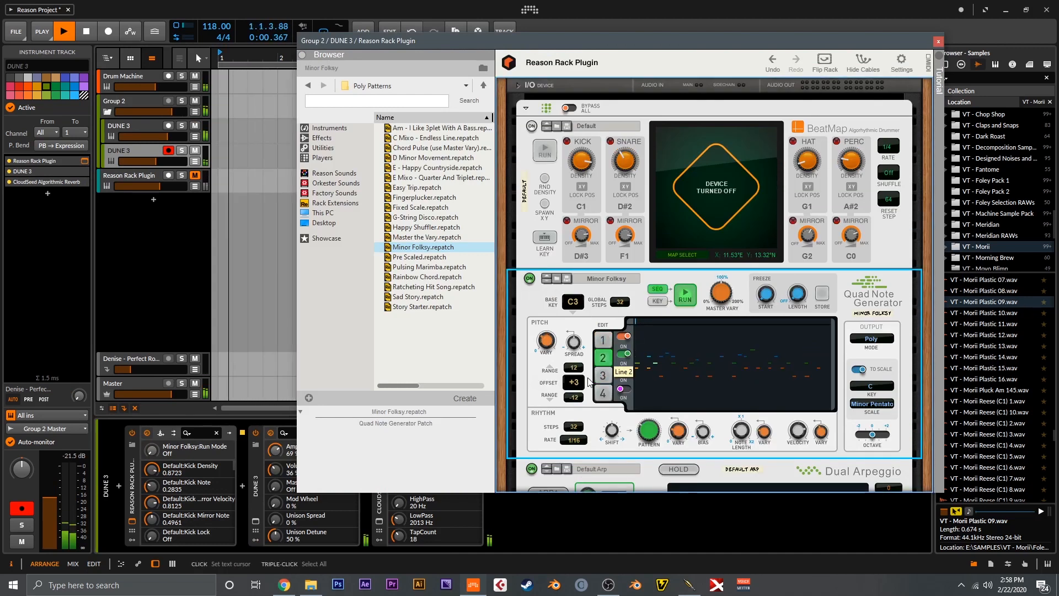
{"action": "left_click", "coordinate": [574, 382]}
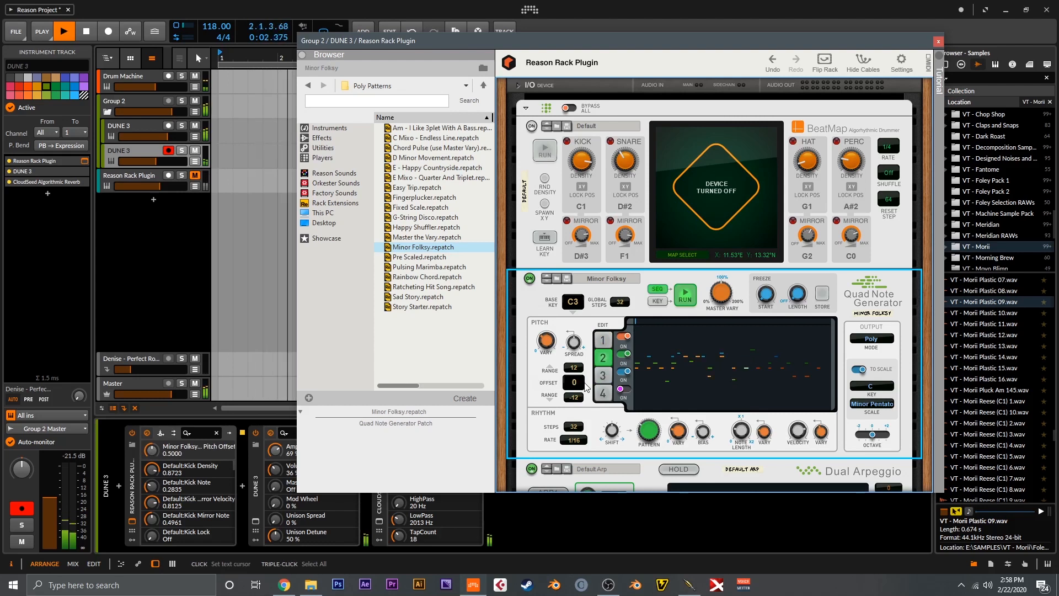
{"action": "left_click", "coordinate": [606, 377]}
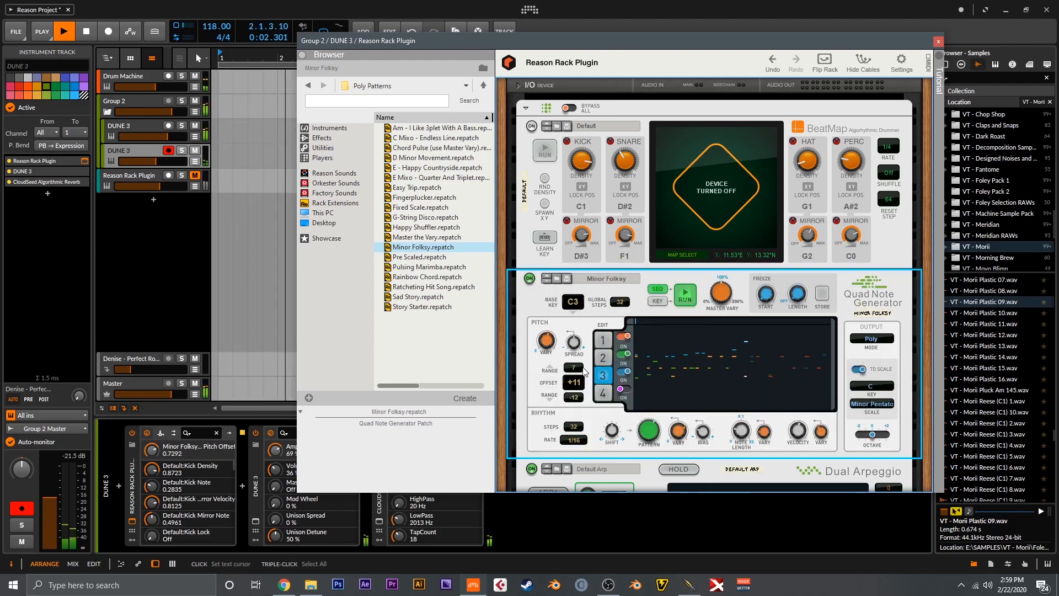
{"action": "left_click_drag", "start_coordinate": [584, 377], "coordinate": [606, 364]}
{"action": "left_click", "coordinate": [606, 363]}
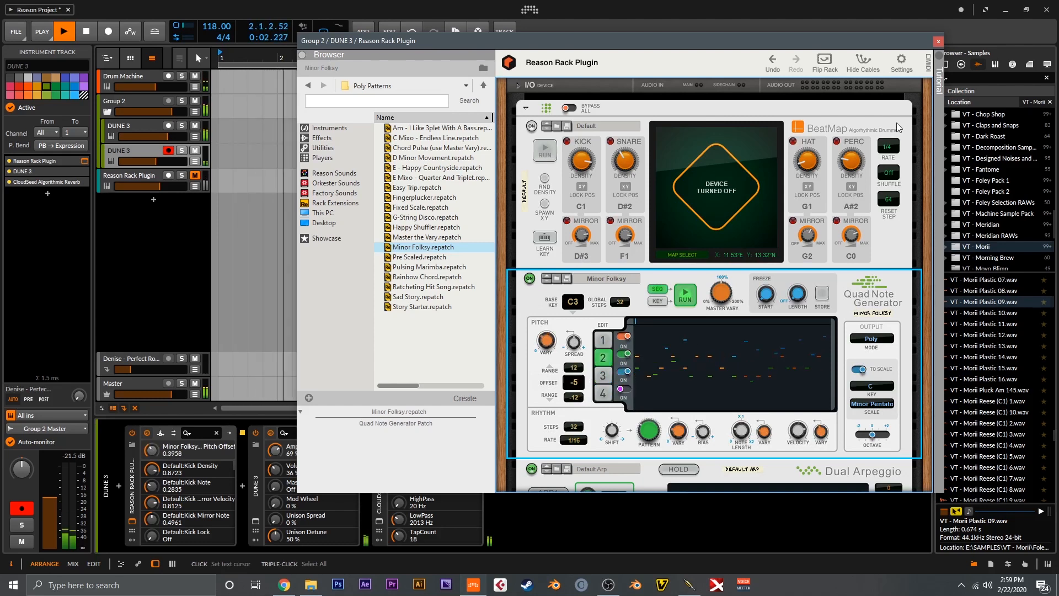
Switch to the first DUNE 3 track's Reason Rack Plugin window and spawn a new XY position in its Beat Map.
{"action": "left_click", "coordinate": [939, 42]}
{"action": "left_click", "coordinate": [144, 131]}
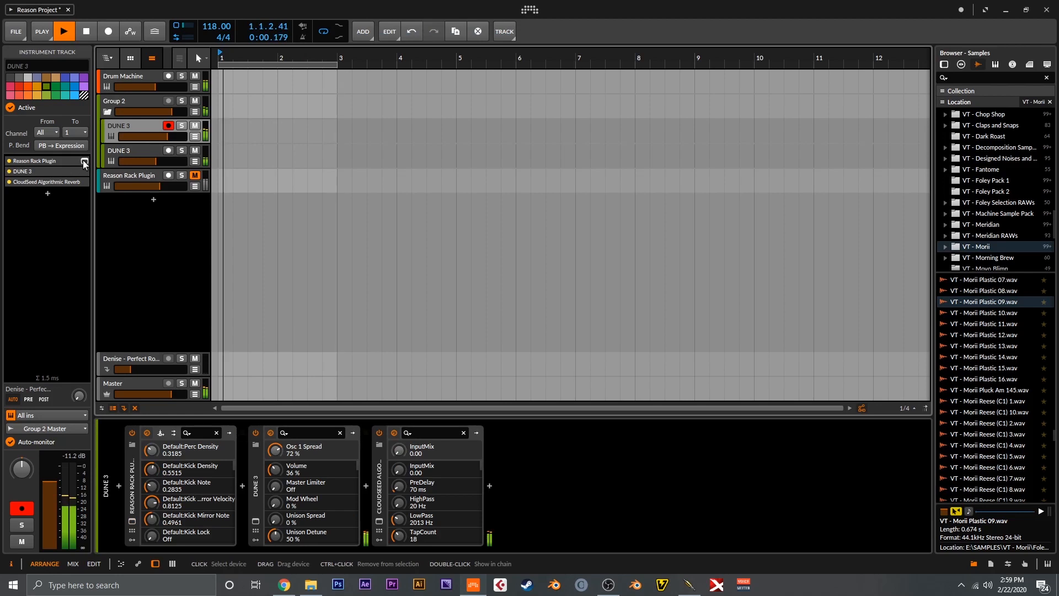
{"action": "left_click", "coordinate": [84, 161]}
{"action": "left_click", "coordinate": [513, 159]}
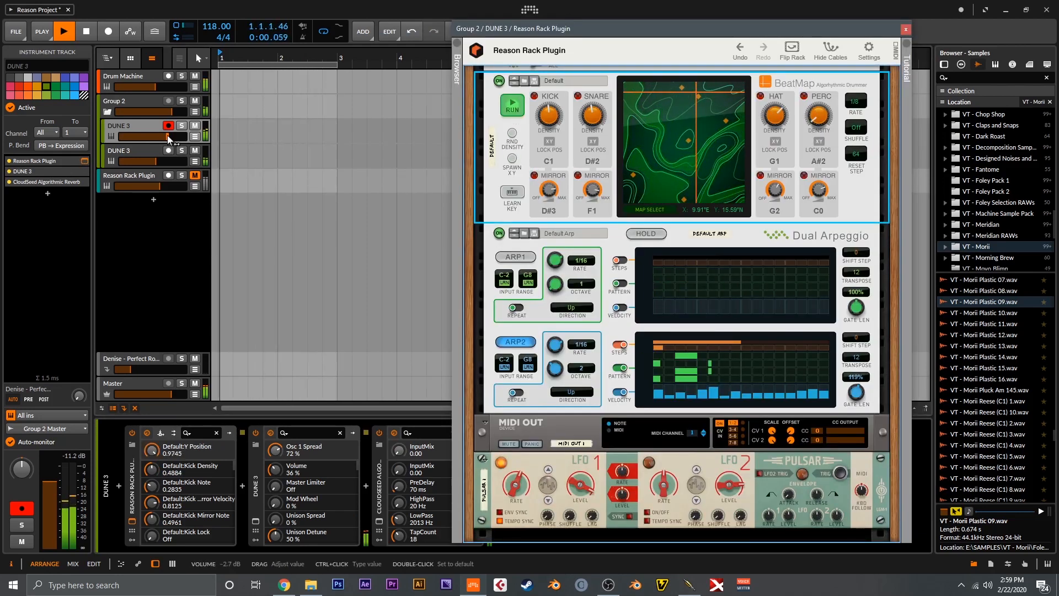
Open the Drum Machine's Reason Rack Plugin window and arrange it side by side with the DUNE 3 rack window.
{"action": "left_click", "coordinate": [135, 81]}
{"action": "left_click", "coordinate": [84, 173]}
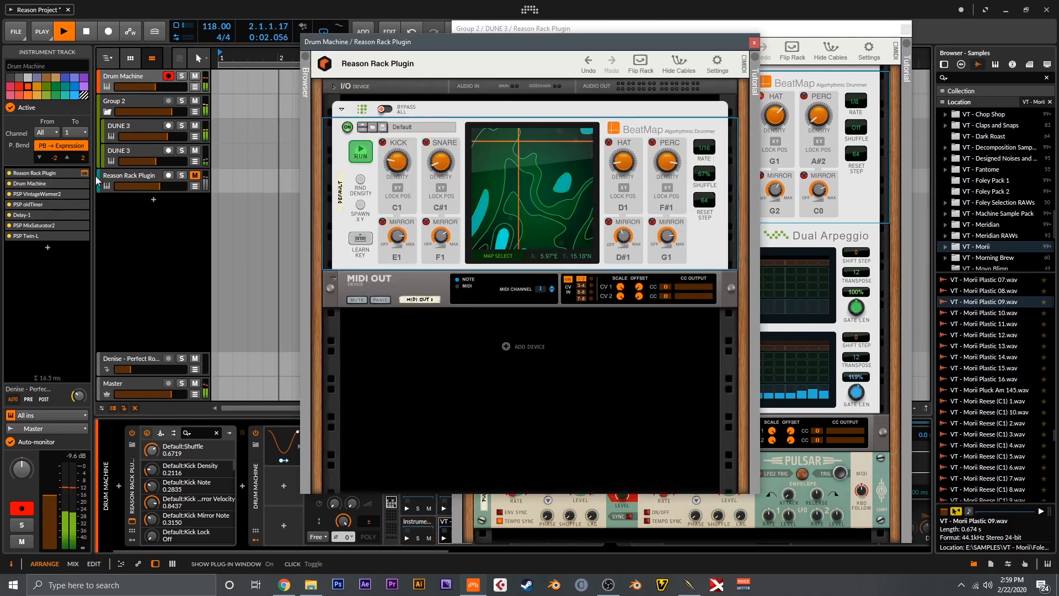
{"action": "left_click_drag", "start_coordinate": [441, 32], "coordinate": [251, 69]}
{"action": "left_click_drag", "start_coordinate": [569, 42], "coordinate": [625, 49]}
{"action": "left_click_drag", "start_coordinate": [472, 79], "coordinate": [407, 63]}
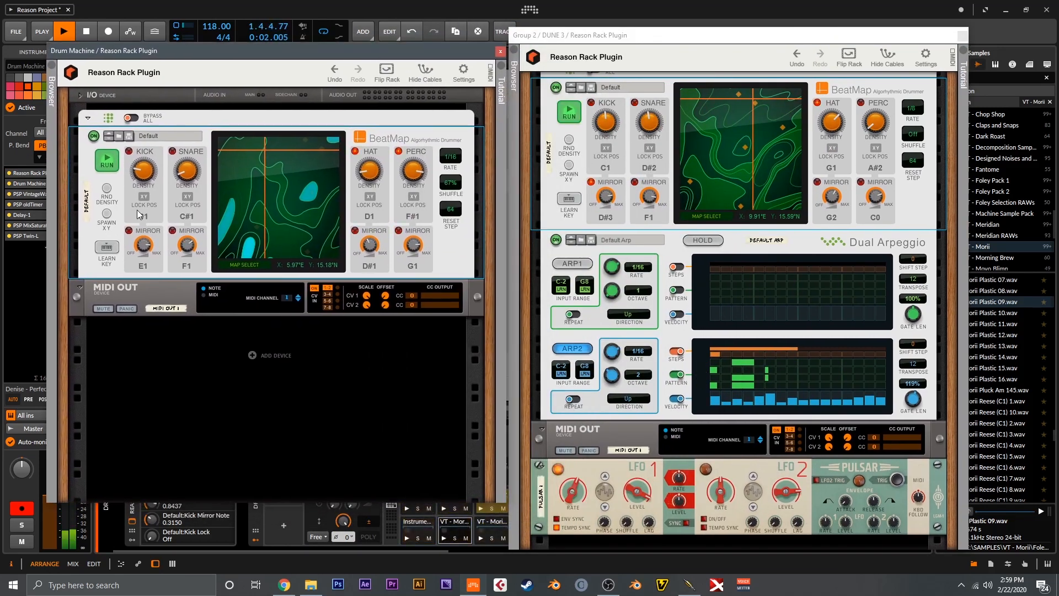
Spawn several new XY positions and randomize the densities in the Drum Machine's Beat Map.
{"action": "left_click", "coordinate": [108, 214]}
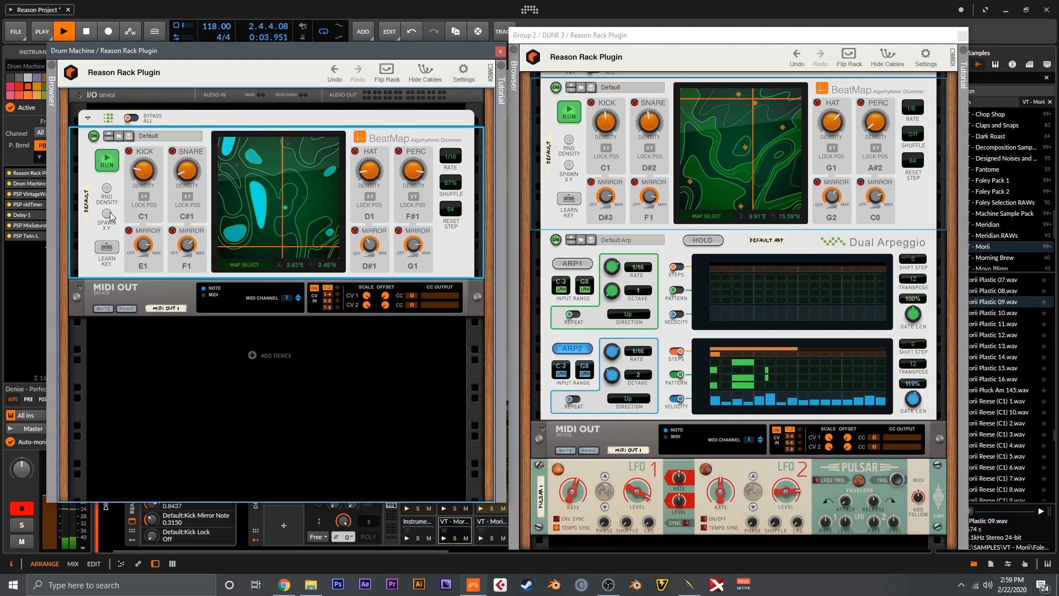
{"action": "left_click", "coordinate": [108, 214]}
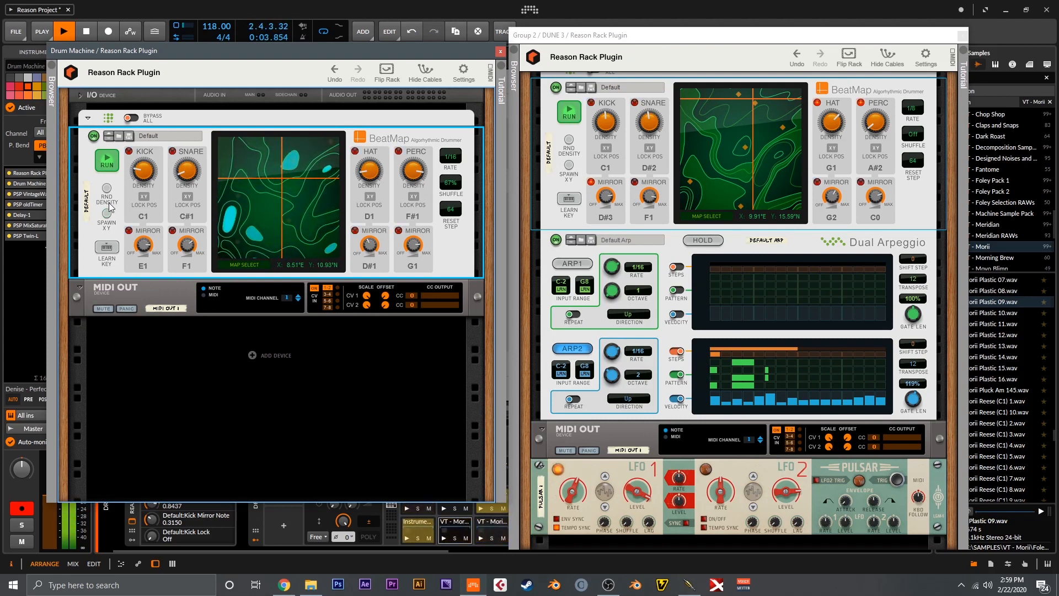
{"action": "left_click", "coordinate": [107, 189]}
{"action": "left_click", "coordinate": [109, 214]}
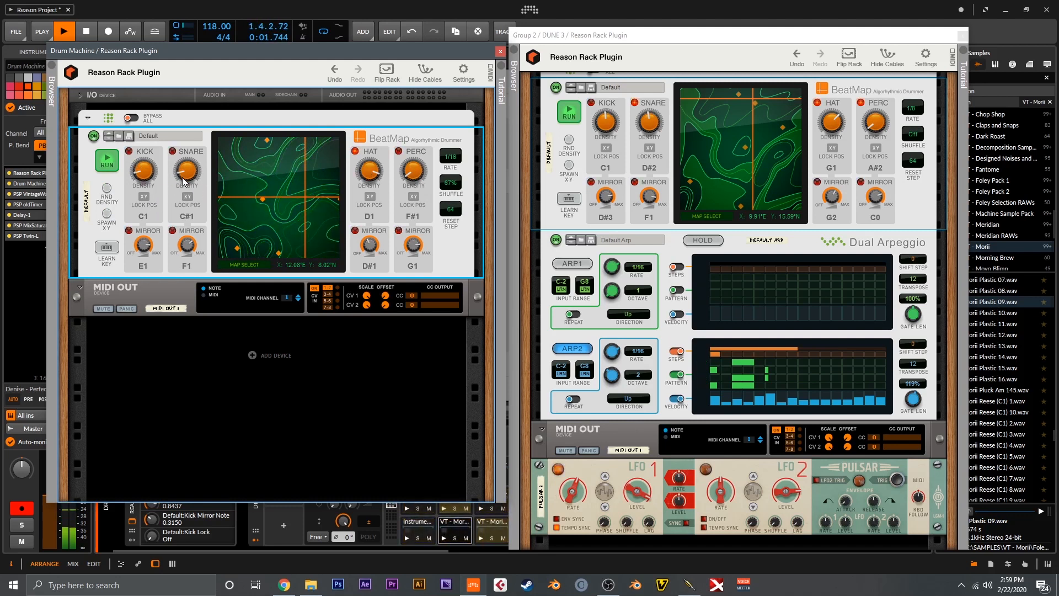
{"action": "left_click", "coordinate": [107, 218]}
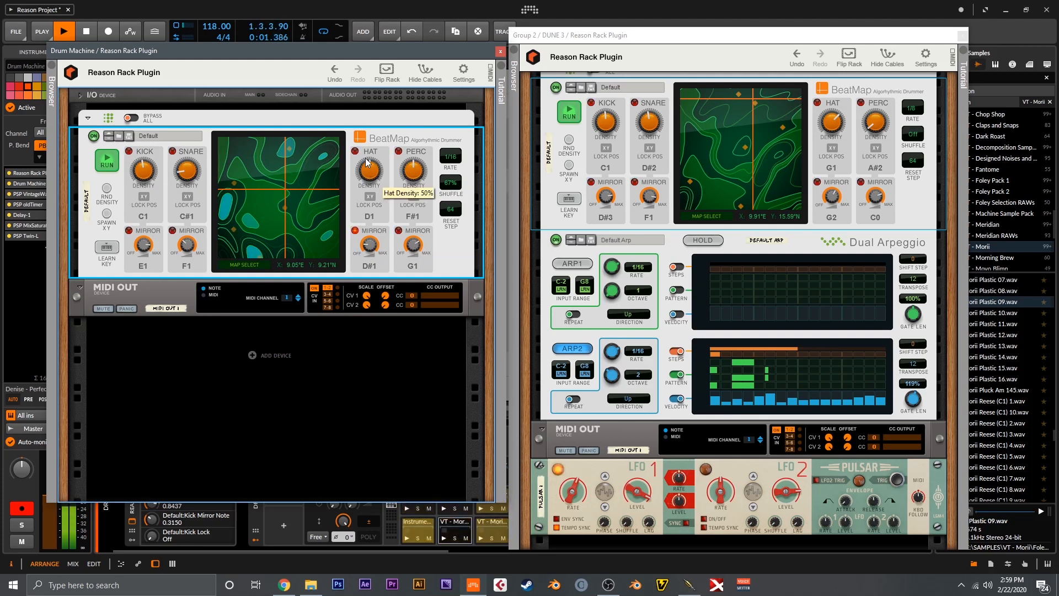
In the Drum Machine's Beat Map, set the hat mirror velocity to 12, lower the hat density, and raise the perc density.
{"action": "left_click_drag", "start_coordinate": [367, 246], "coordinate": [368, 249]}
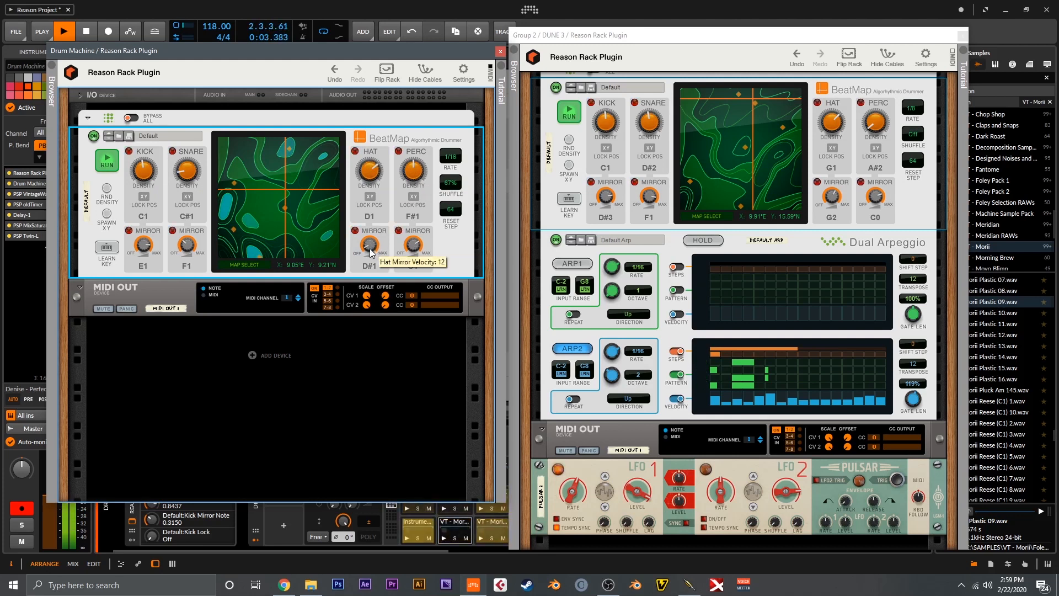
{"action": "left_click_drag", "start_coordinate": [376, 175], "coordinate": [381, 197]}
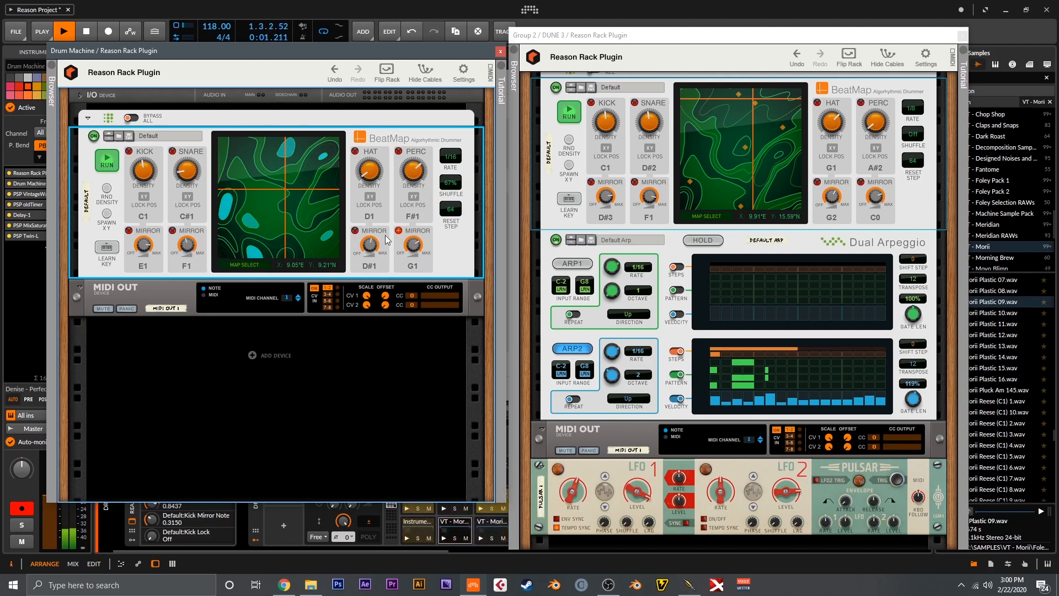
{"action": "left_click_drag", "start_coordinate": [420, 160], "coordinate": [420, 157]}
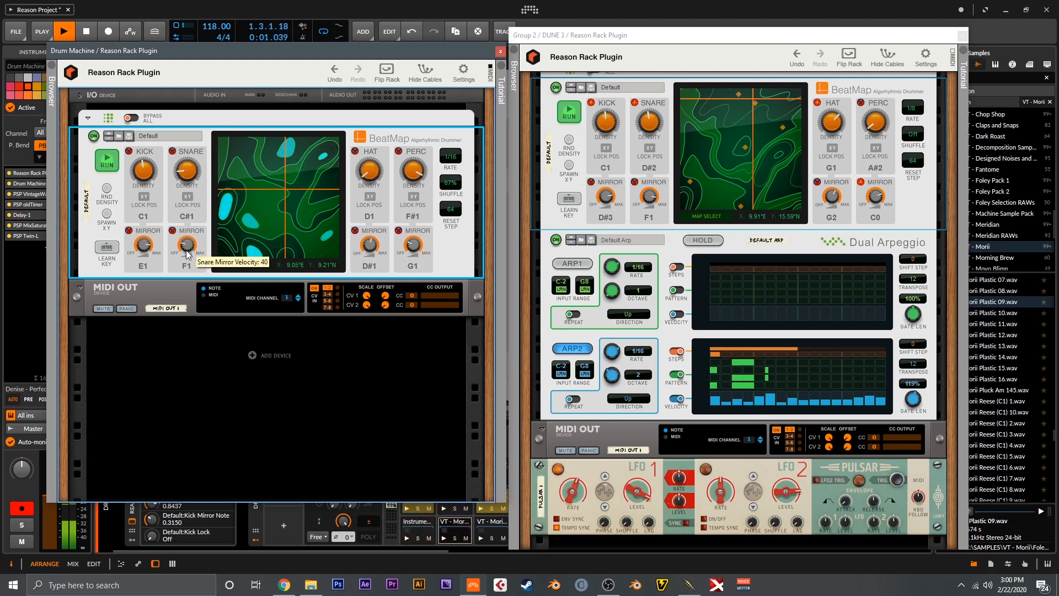
Spawn a new XY position in the first DUNE 3 track's Beat Map, and close the Drum Machine's rack window.
{"action": "left_click", "coordinate": [571, 164]}
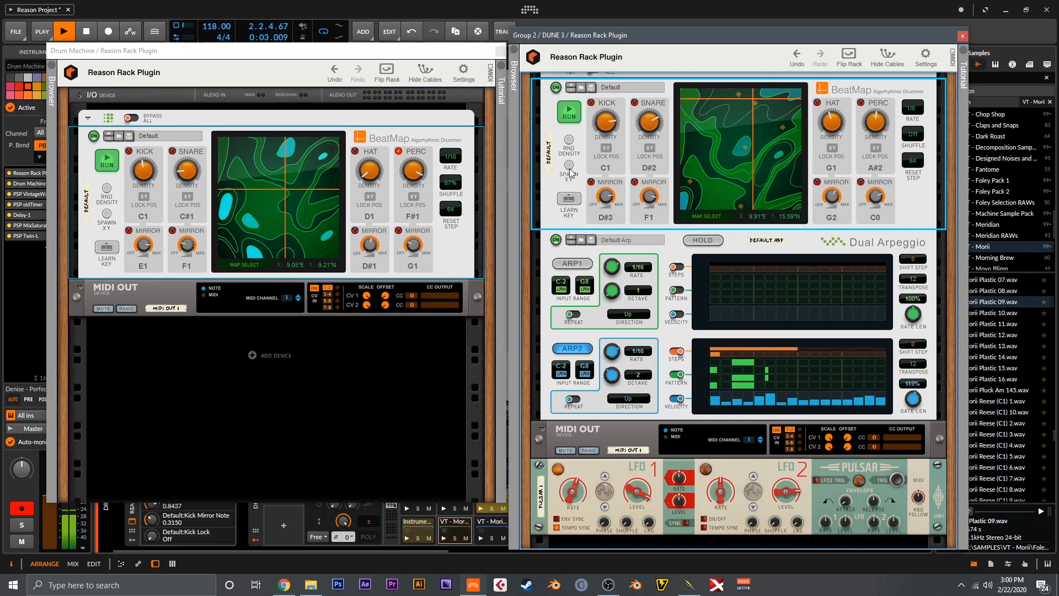
{"action": "left_click", "coordinate": [569, 166]}
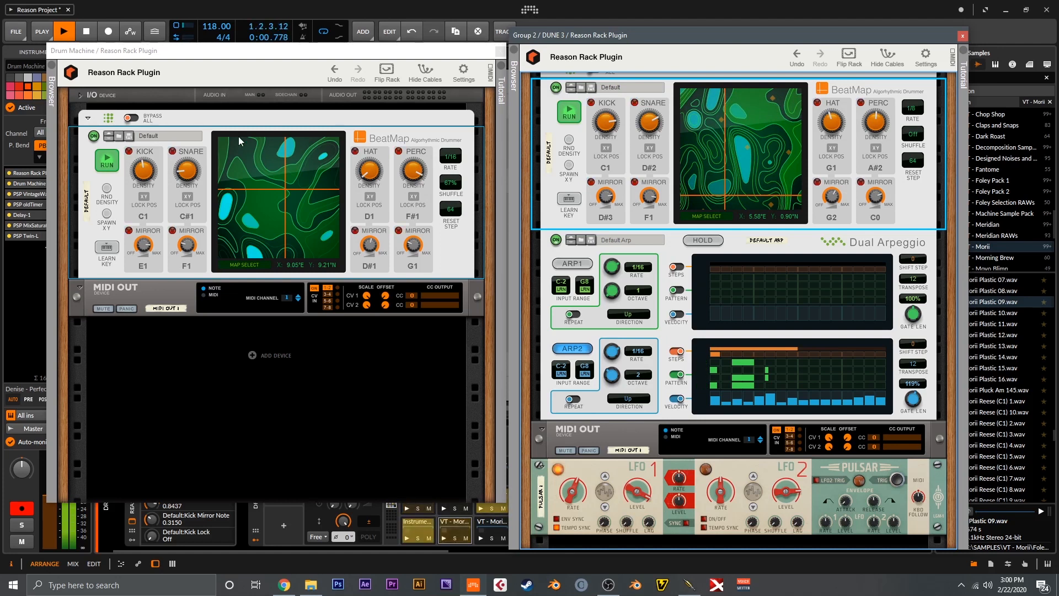
{"action": "left_click", "coordinate": [472, 98]}
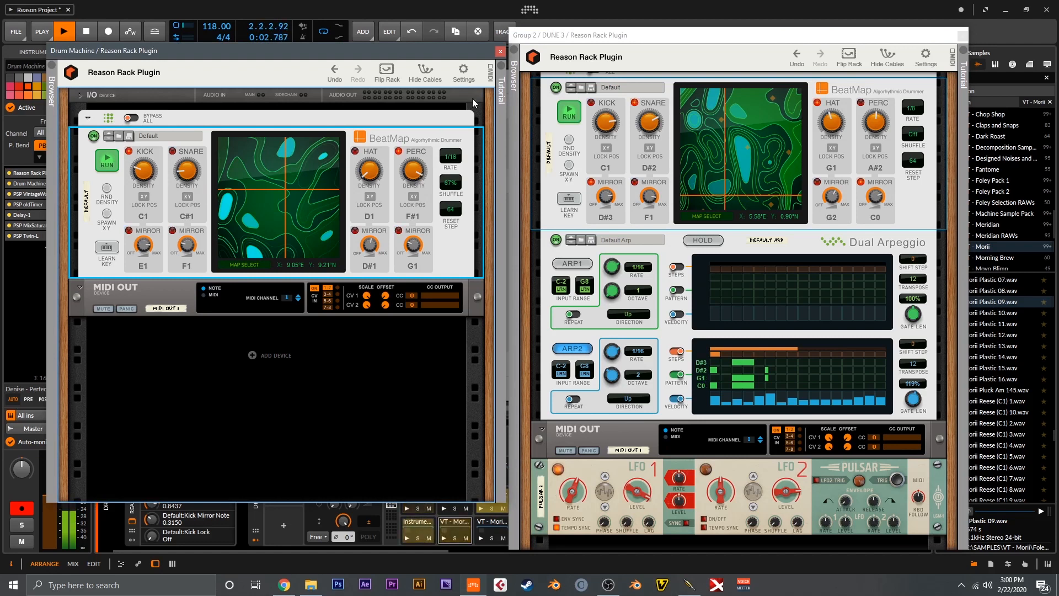
{"action": "left_click", "coordinate": [501, 51]}
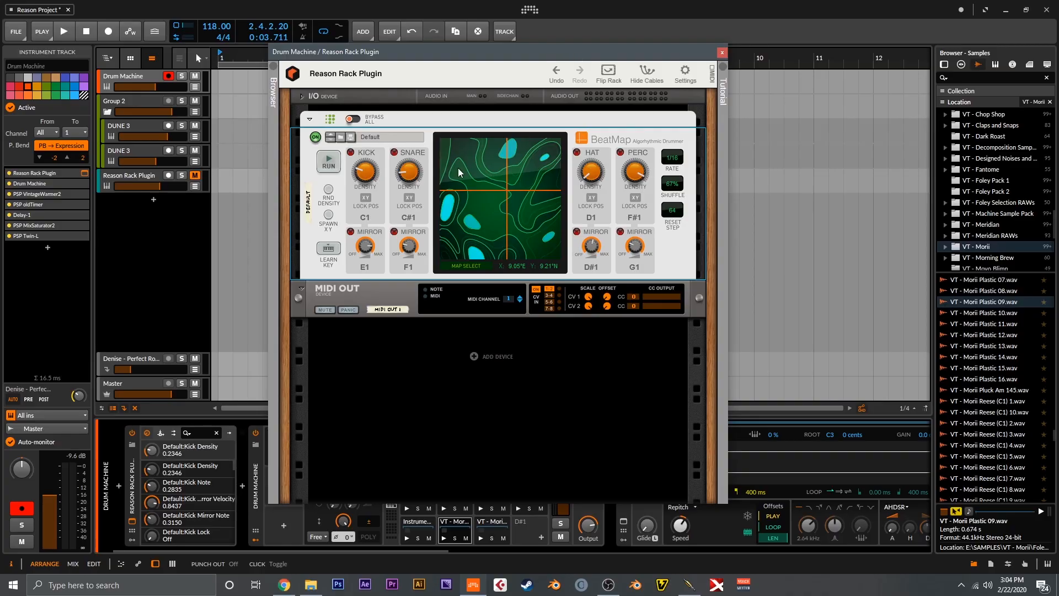
Flip the Drum Machine's rack to examine the Beat Map's rear CV inputs and outputs, and return to the front.
{"action": "left_click", "coordinate": [608, 73]}
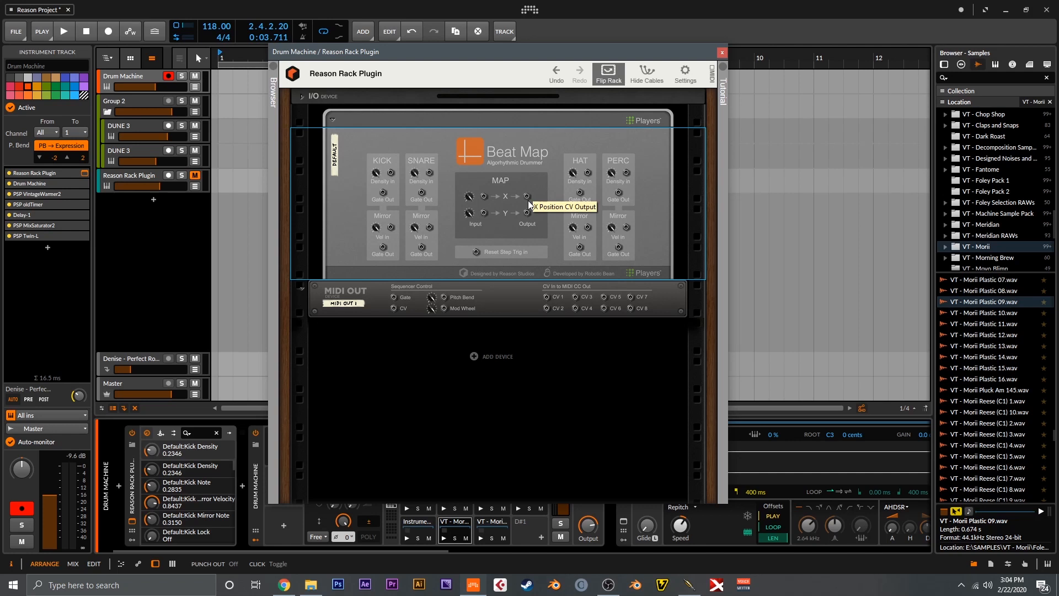
{"action": "left_click", "coordinate": [610, 87]}
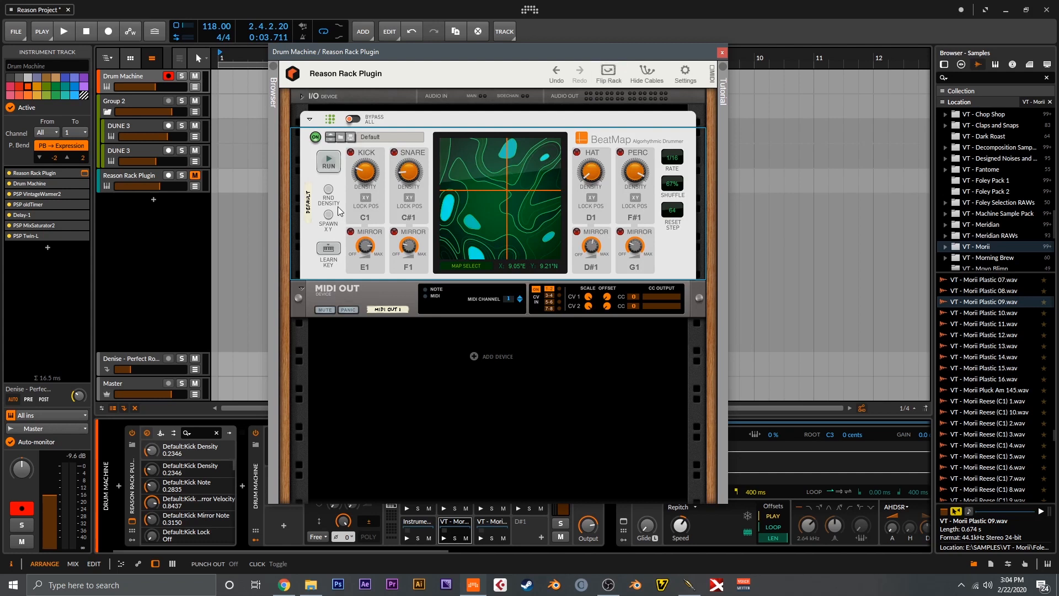
{"action": "left_click", "coordinate": [608, 73]}
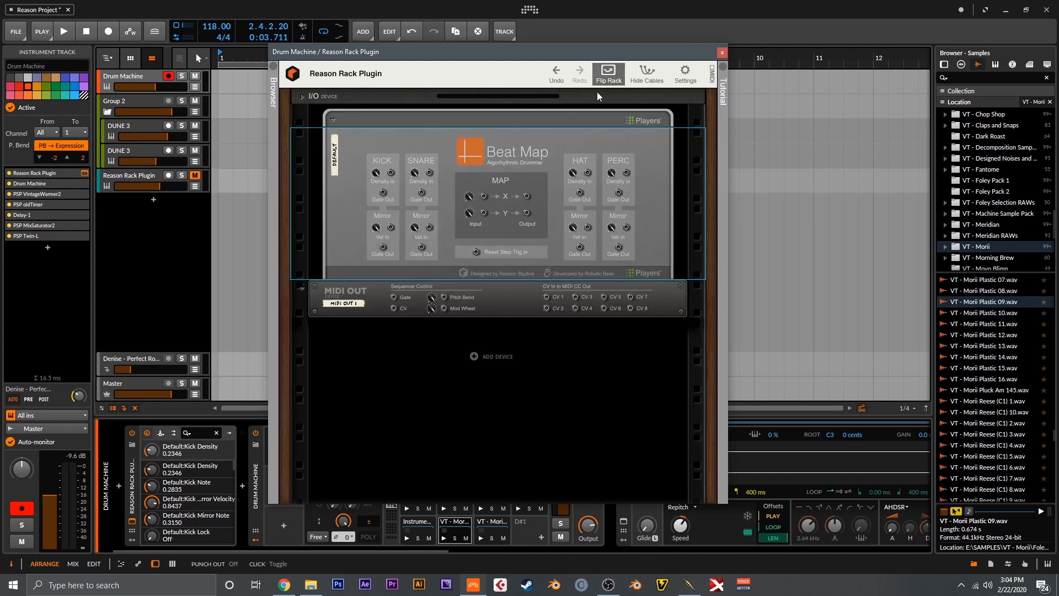
{"action": "left_click", "coordinate": [614, 77]}
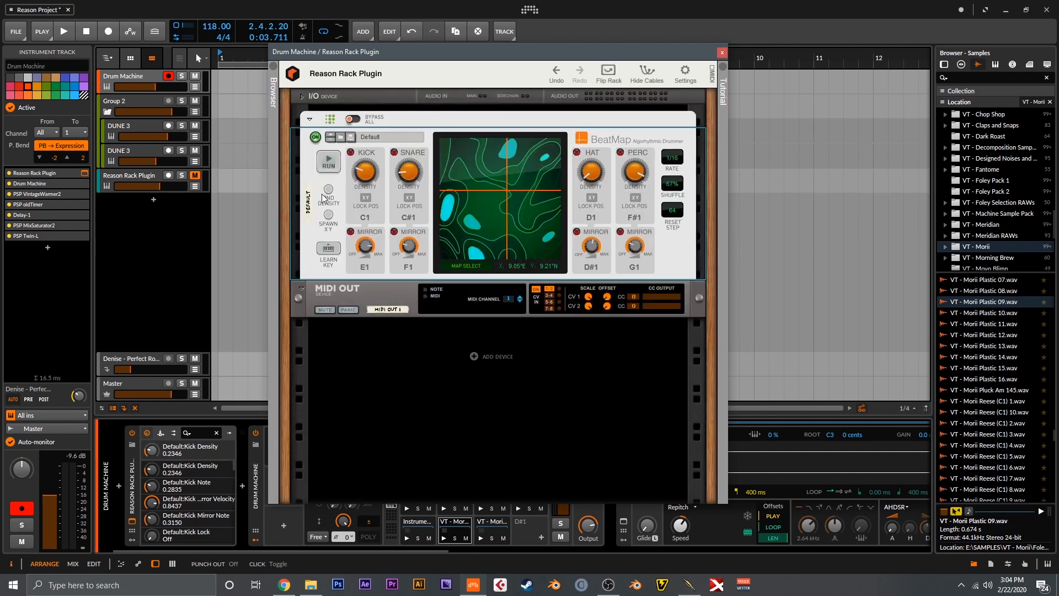